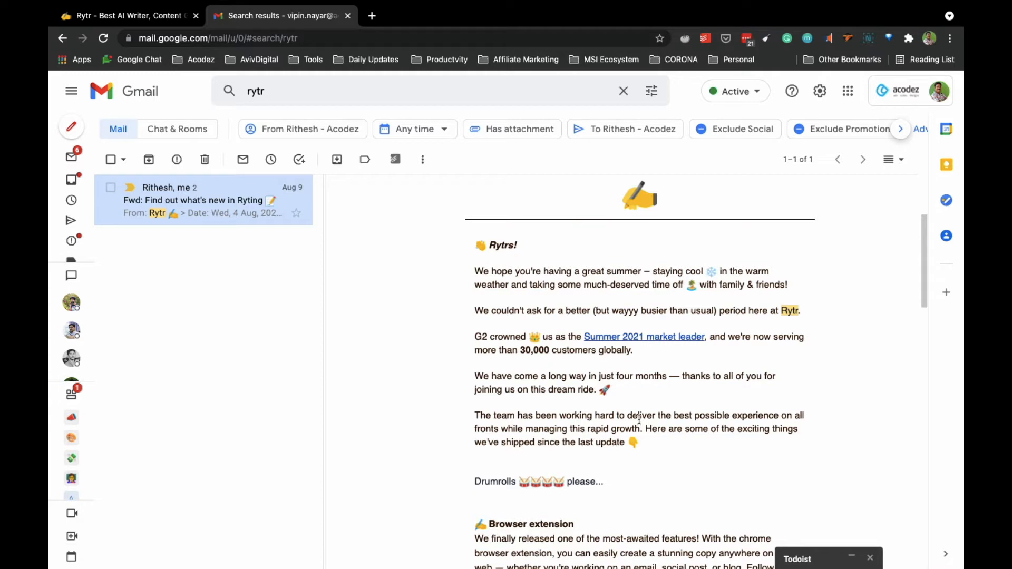
Switch from the Gmail message to the Rytr website and open its writing editor.
drag(520, 349, 644, 360)
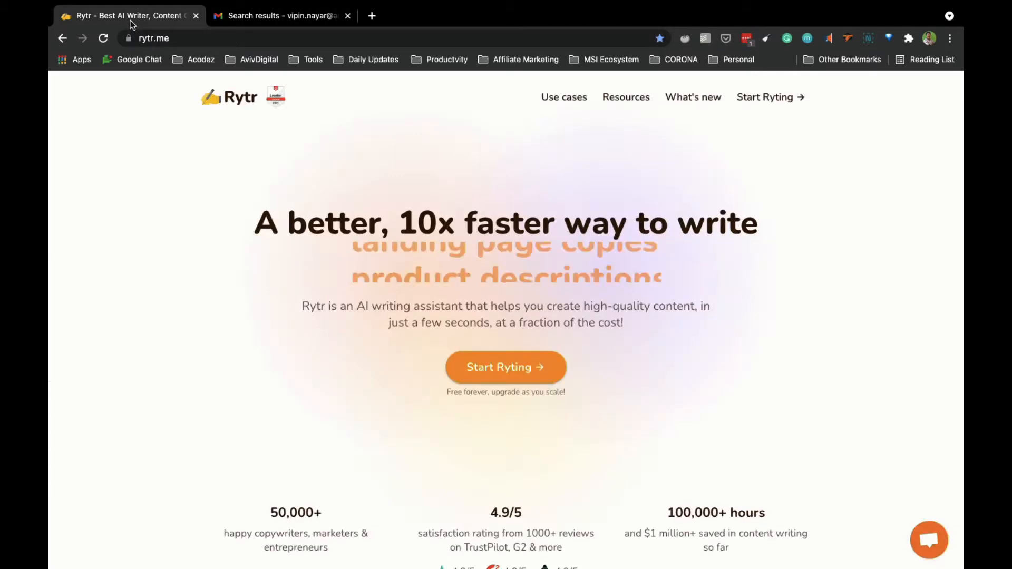
click(131, 16)
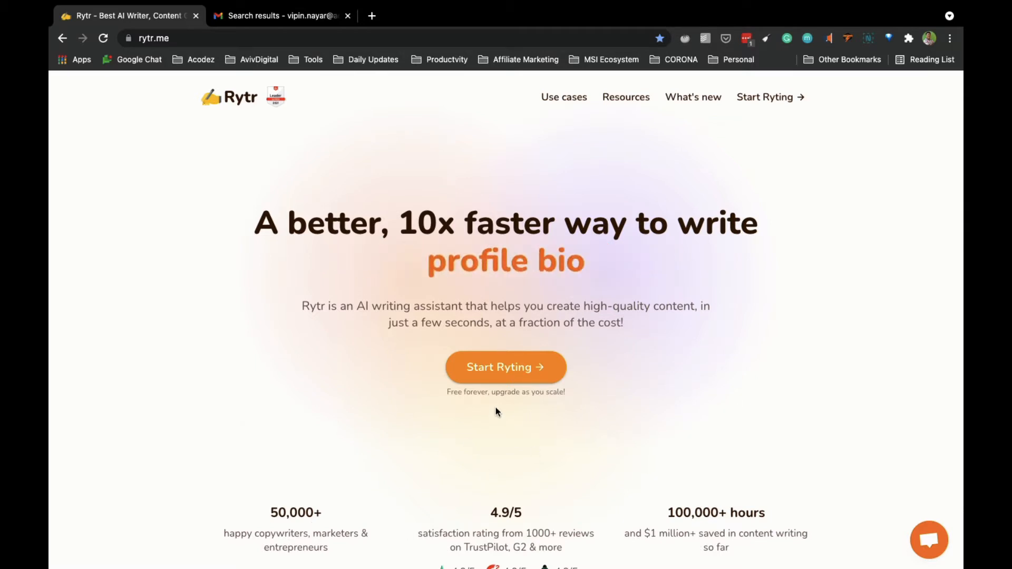
click(495, 379)
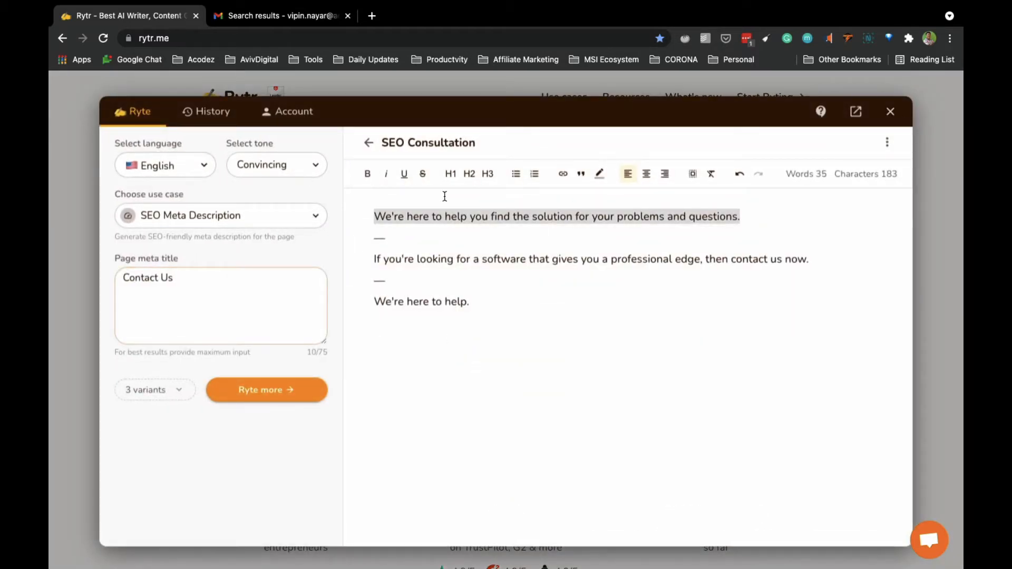
click(892, 110)
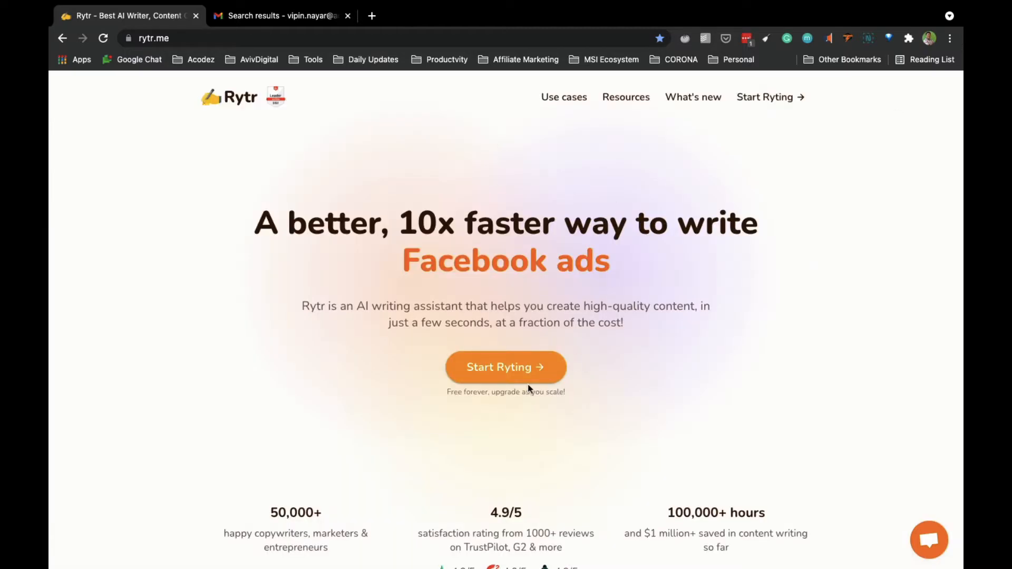
click(510, 373)
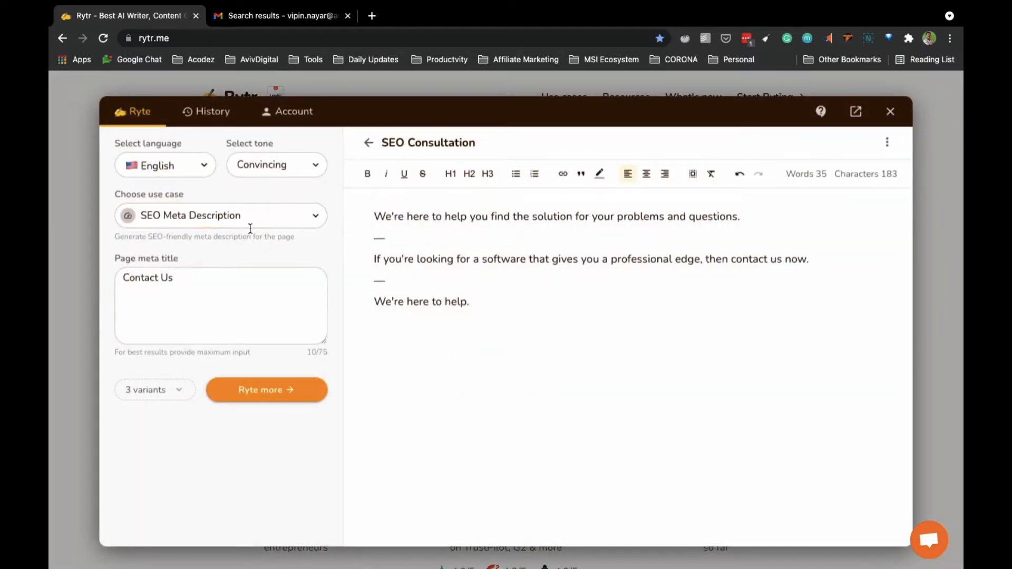
Look through the available use cases and clear all existing text from the SEO Consultation document.
click(212, 279)
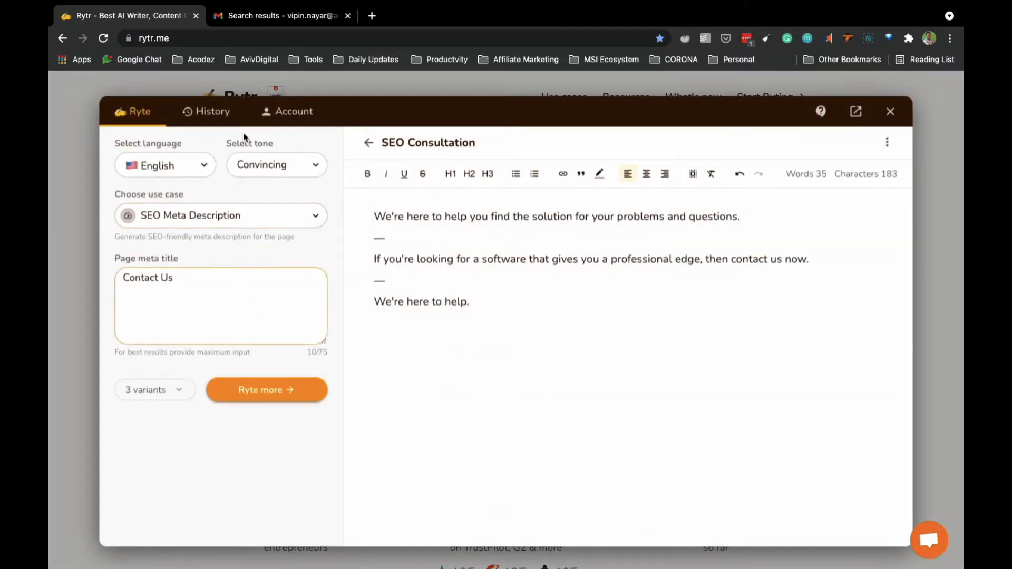
click(262, 219)
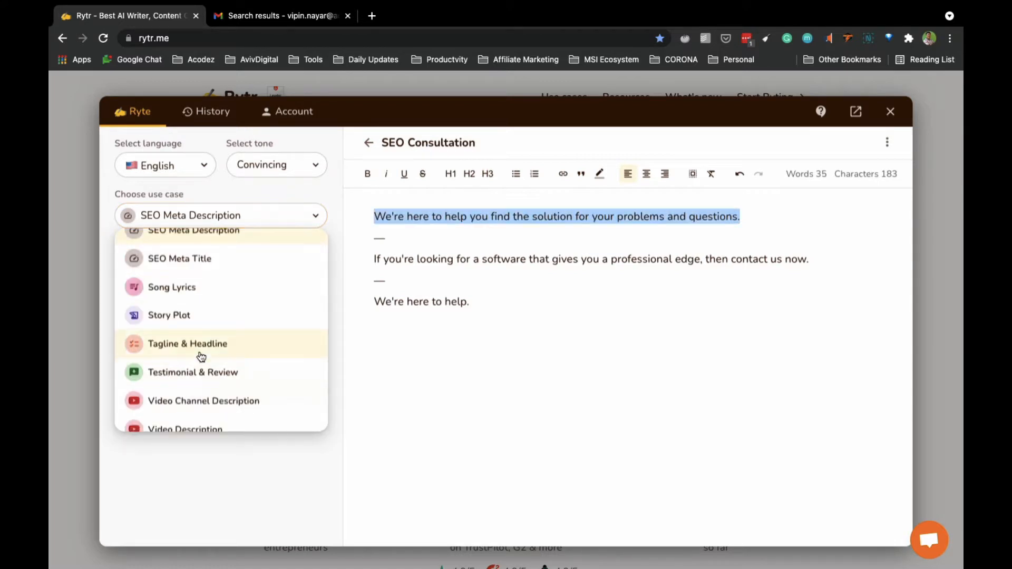
scroll(201, 357, up, 15)
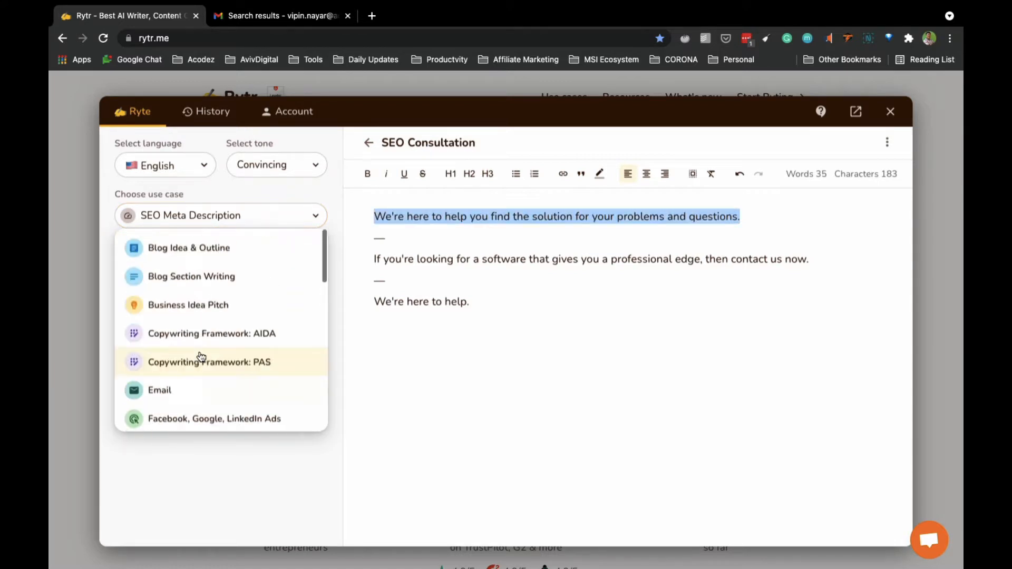
click(486, 307)
triple_click(486, 307)
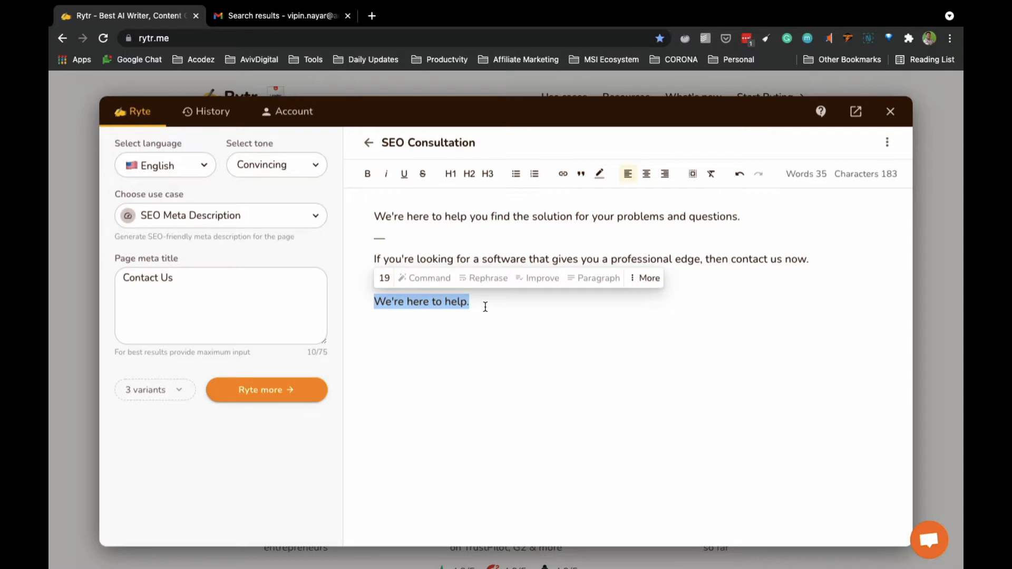
key(ctrl+a)
key(BackSpace)
Generate one variant of a Blog Idea & Outline for the keywords "digital marketing".
click(177, 214)
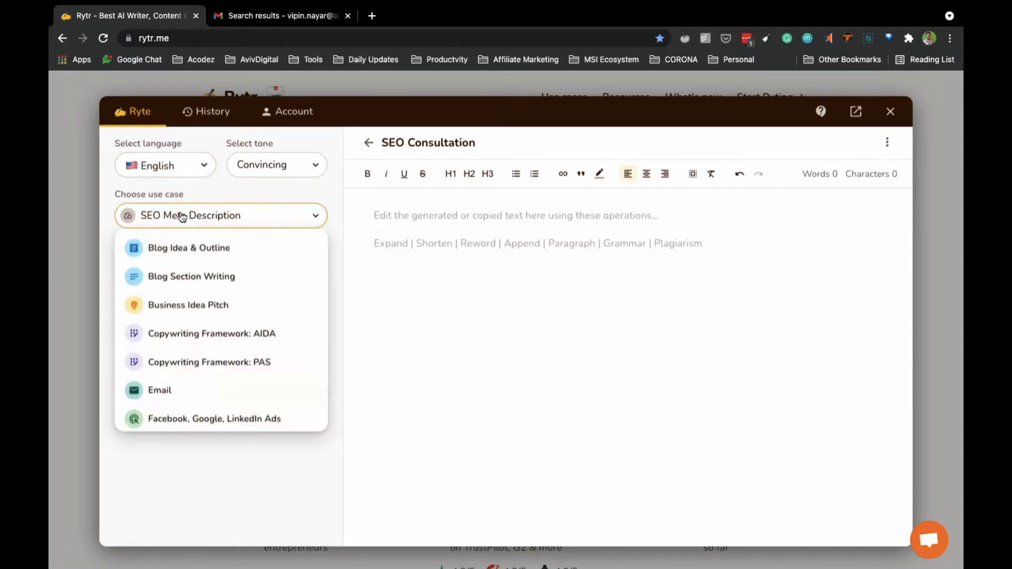
click(172, 256)
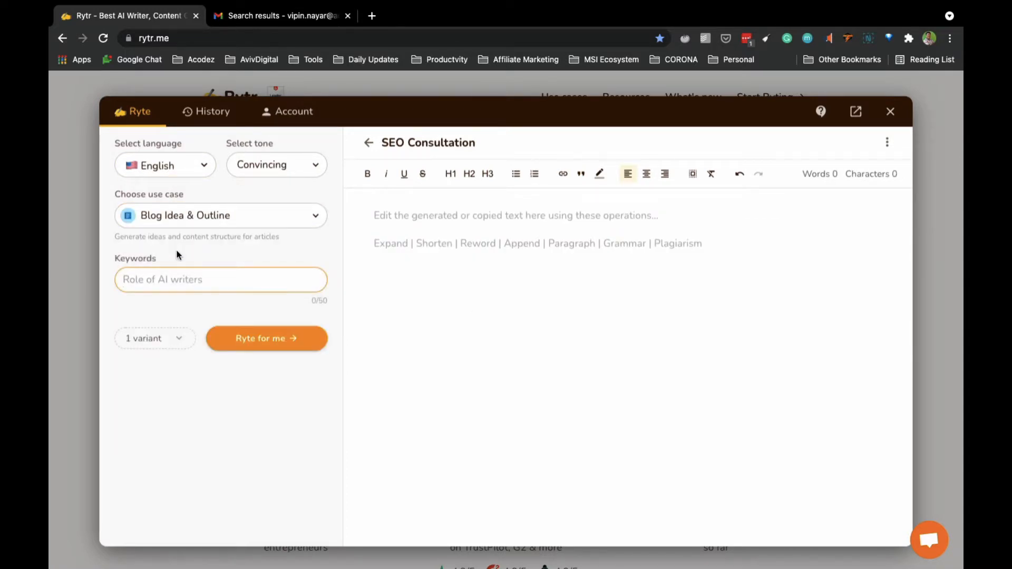
text(di)
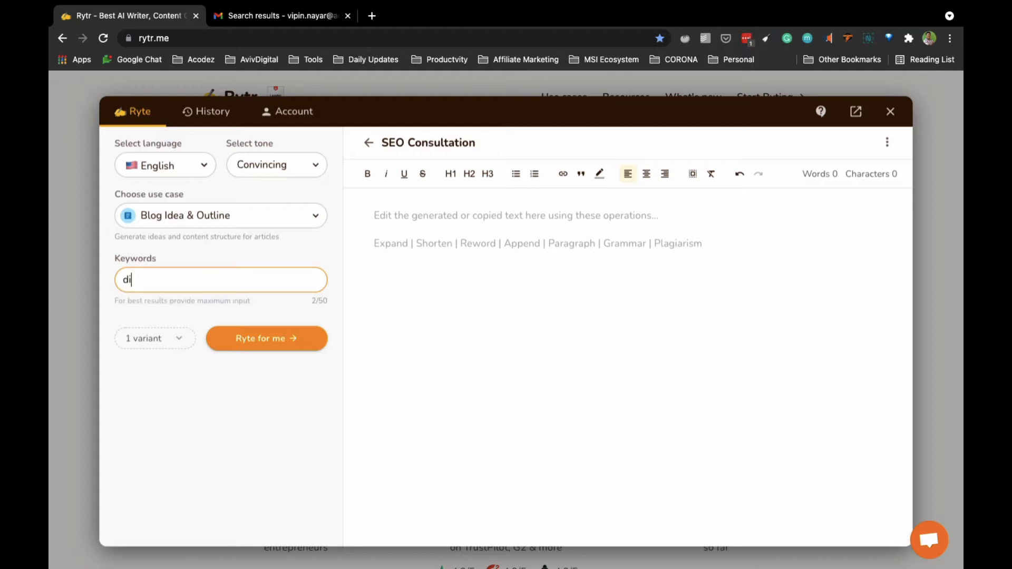
text(gital marketing)
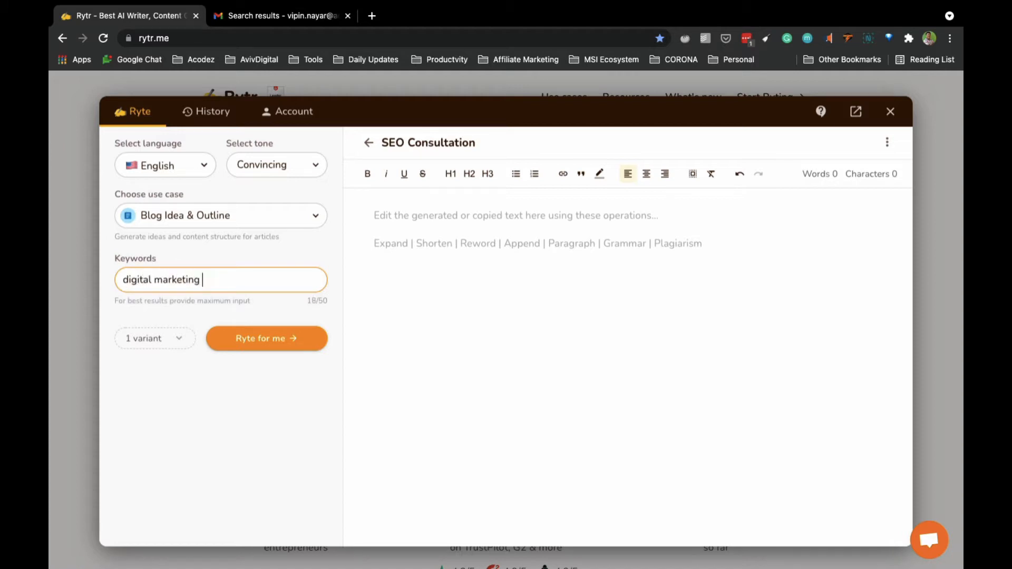
click(145, 344)
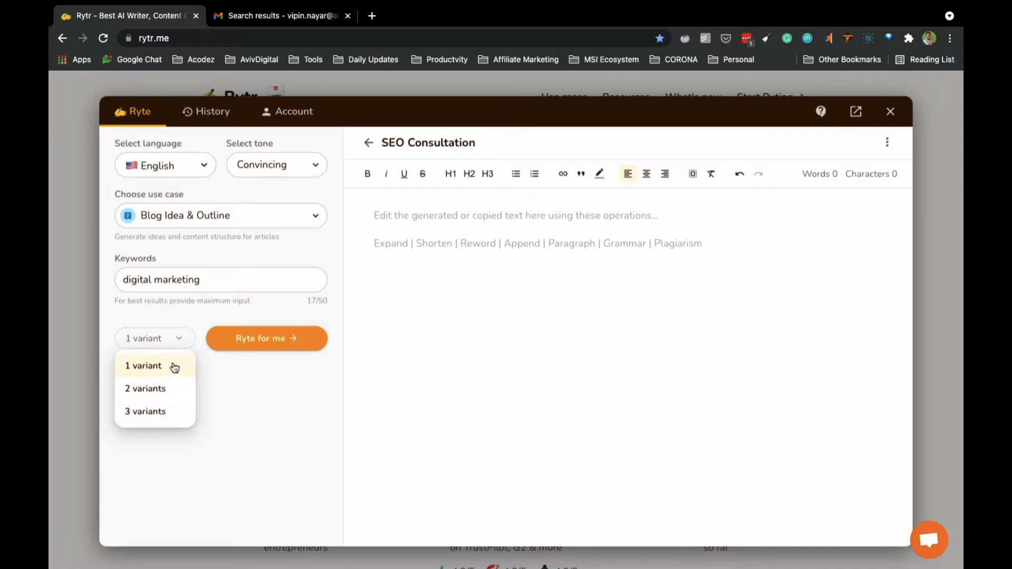
click(179, 340)
click(257, 340)
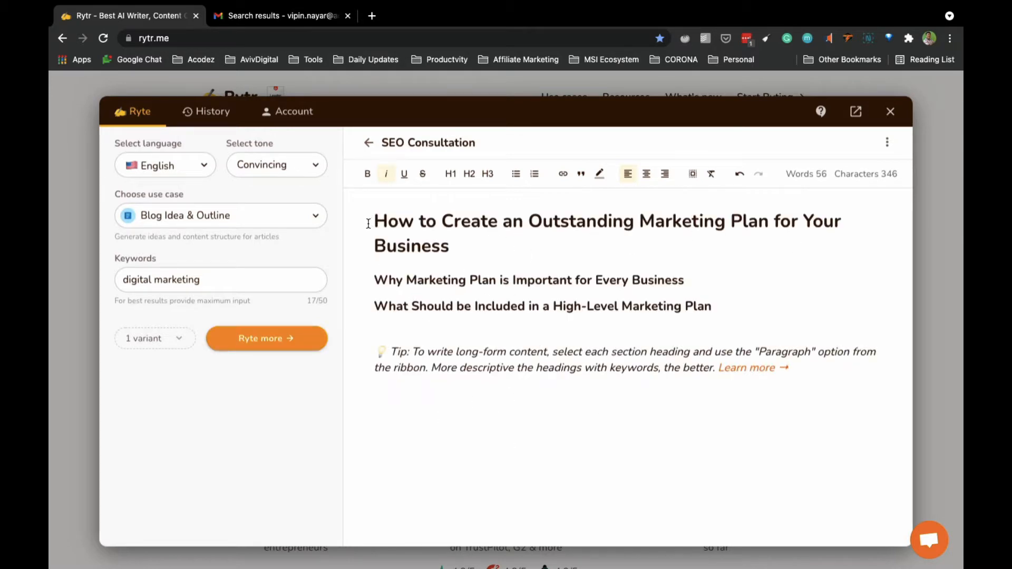
Change the use case to Blog Section Writing with the outline heading "Why Marketing Plan is Important for Every Business" as section topic.
drag(371, 221, 779, 383)
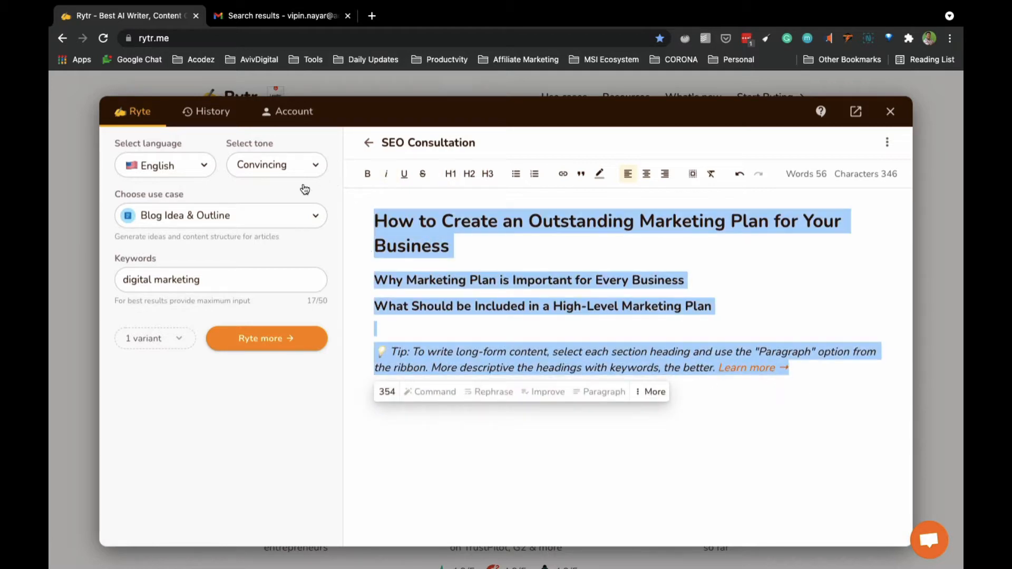
click(235, 216)
click(176, 284)
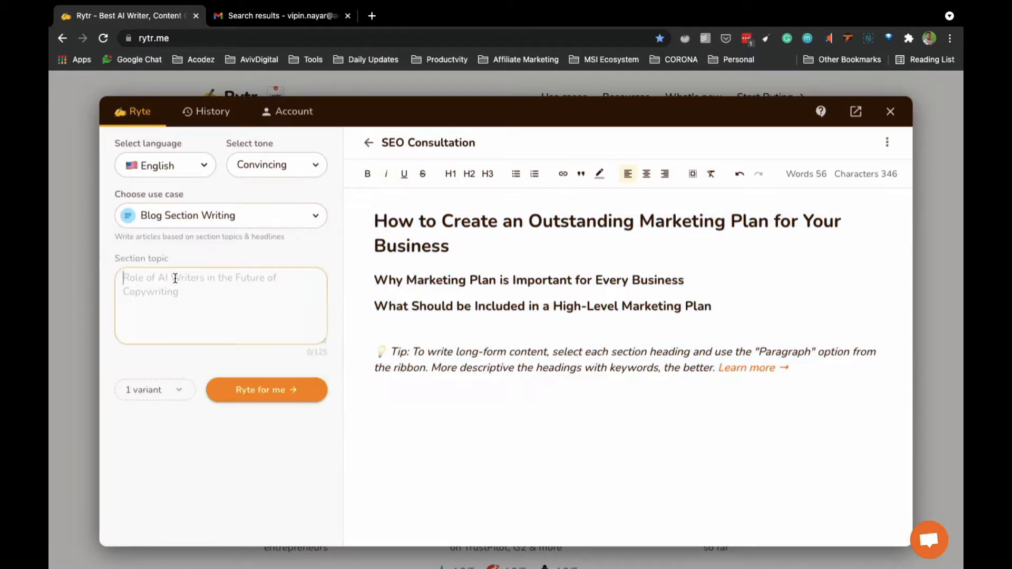
drag(376, 284, 737, 282)
key(ctrl+c)
click(244, 287)
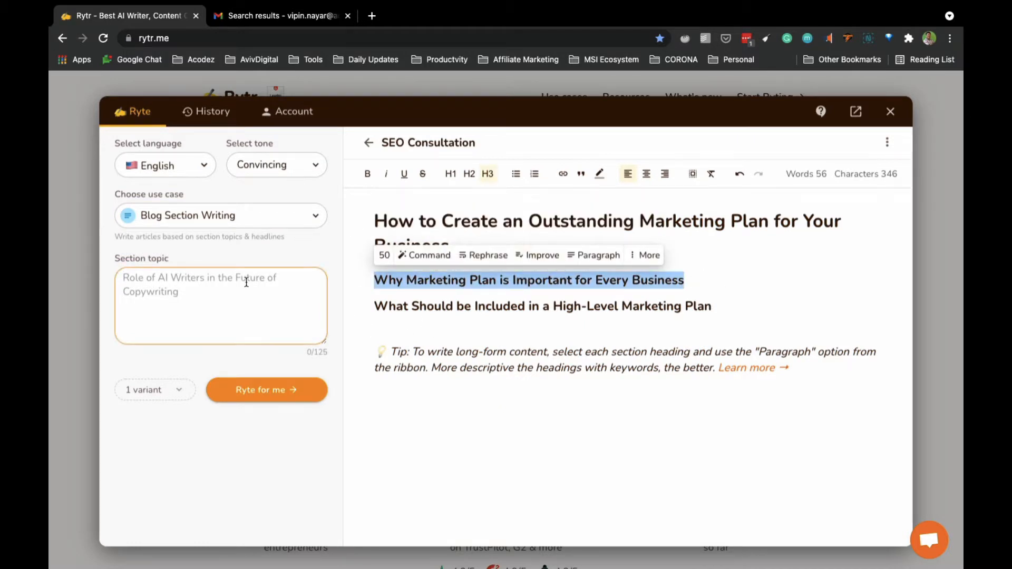
key(ctrl+v)
Add an empty line below the first section heading and generate the blog section text for that topic.
click(697, 287)
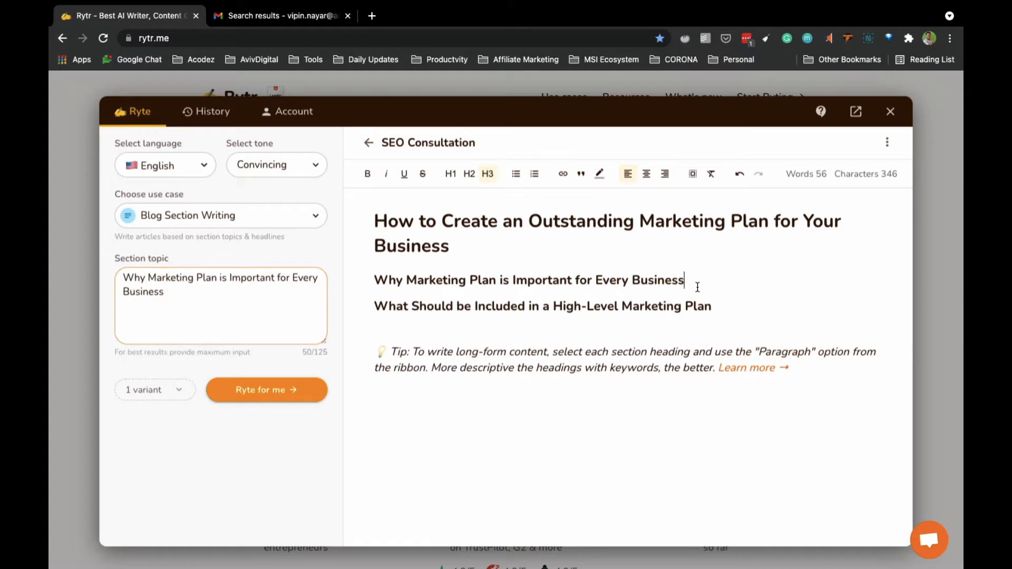
key(Return)
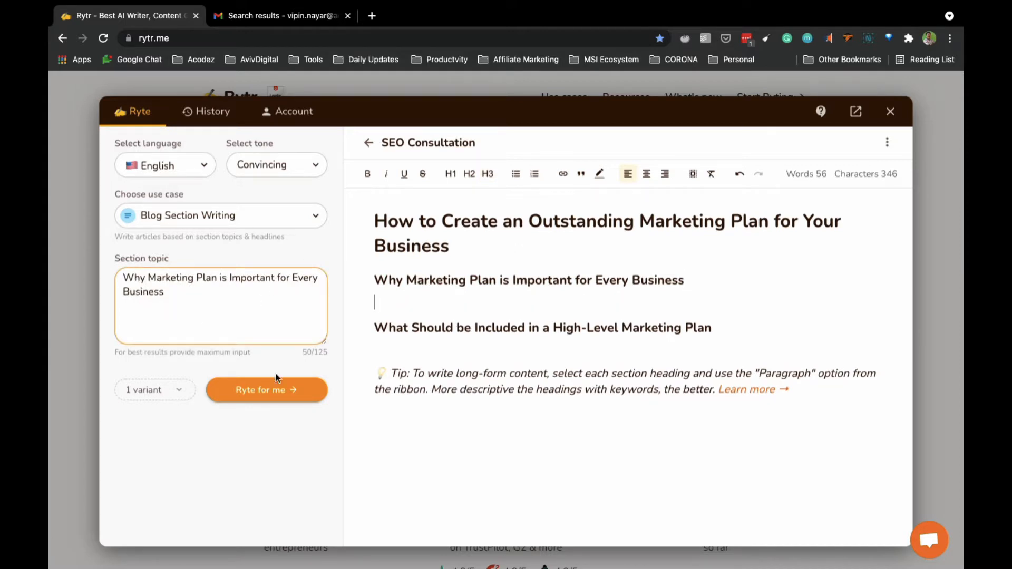
click(254, 391)
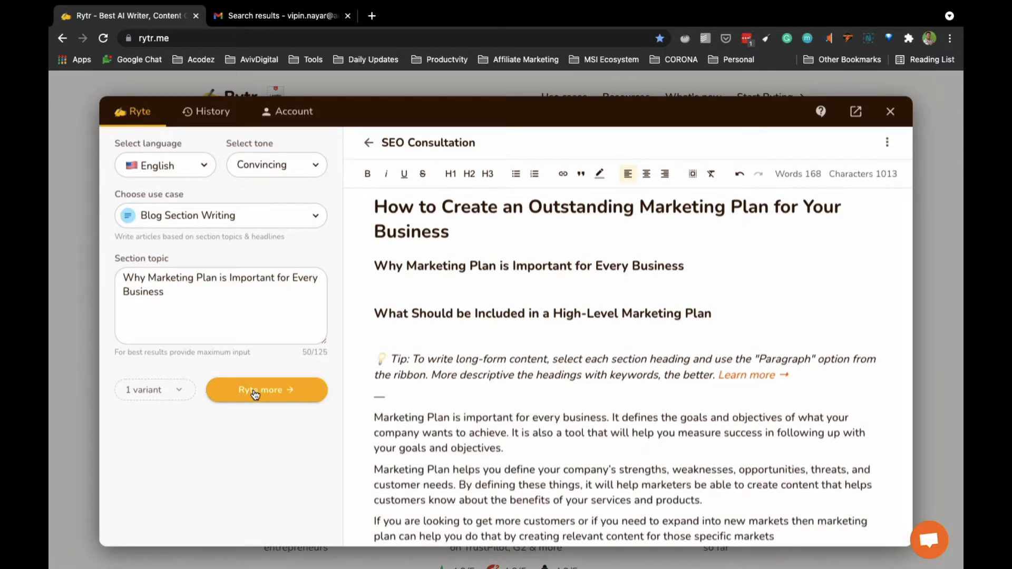
Move the generated paragraphs from the document's end to below the heading "Why Marketing Plan is Important for Every Business".
scroll(569, 363, down, 1)
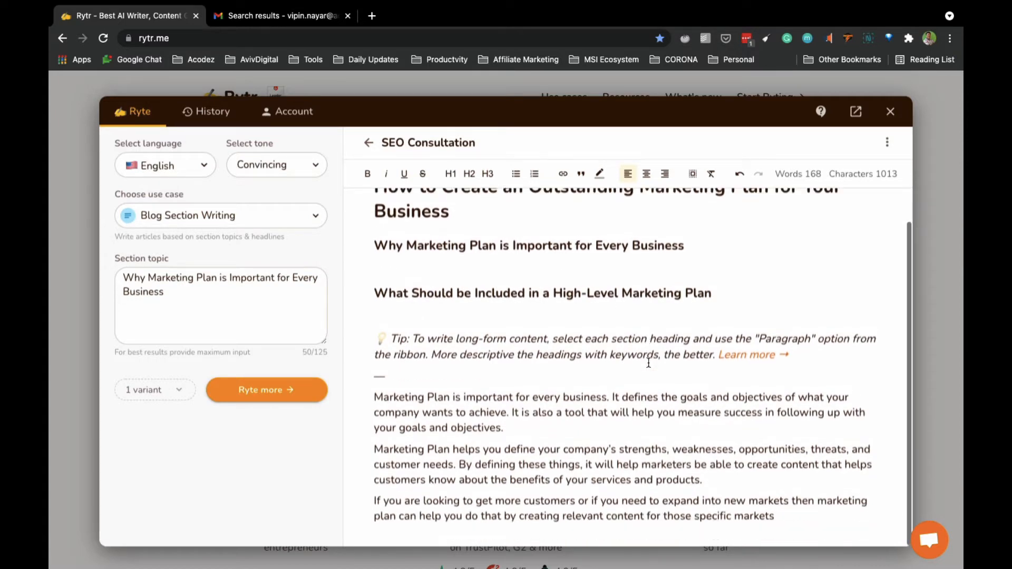
scroll(649, 363, up, 1)
scroll(585, 319, down, 1)
drag(374, 397, 489, 450)
drag(556, 494, 799, 543)
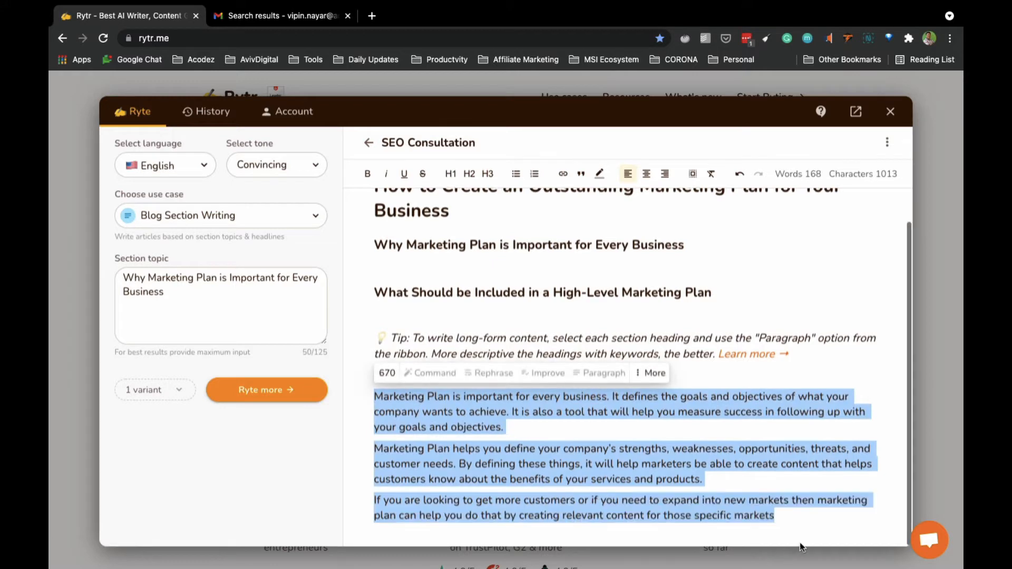
key(BackSpace)
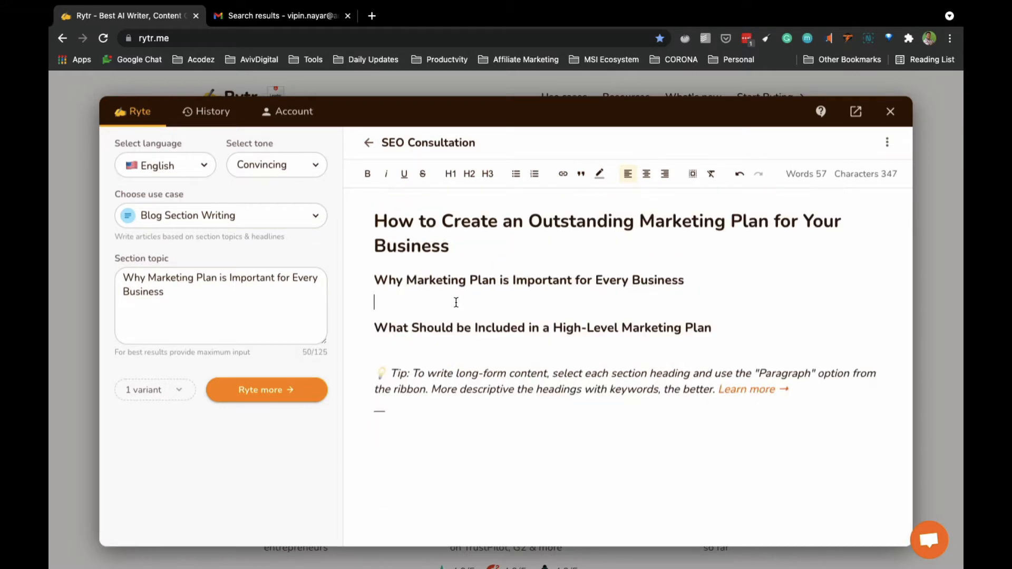
key(ctrl+z)
Replace the section topic with the heading "What Should be Included in a High-Level Marketing Plan" and generate its text.
scroll(488, 336, down, 1)
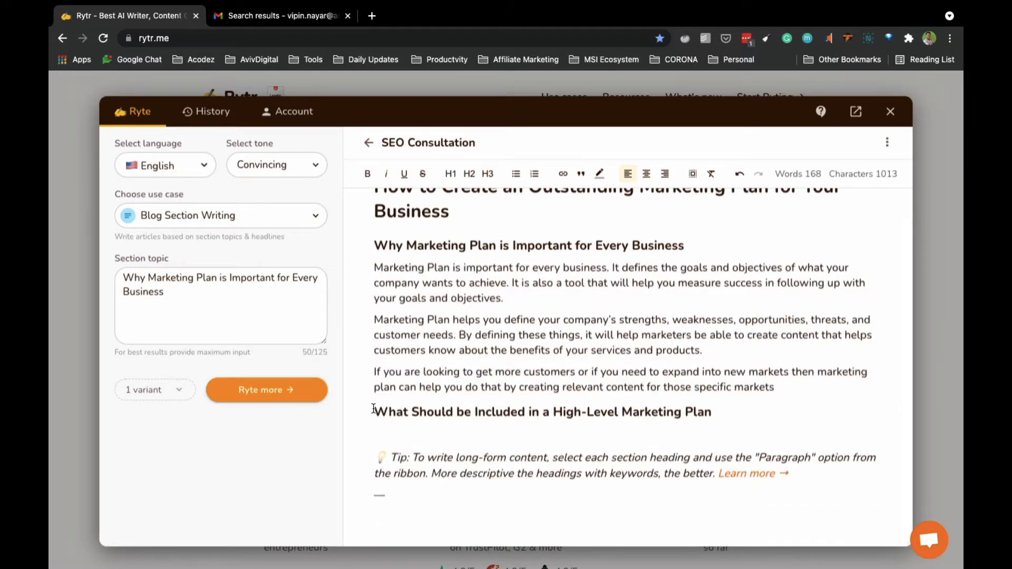
drag(373, 412, 727, 413)
key(ctrl+c)
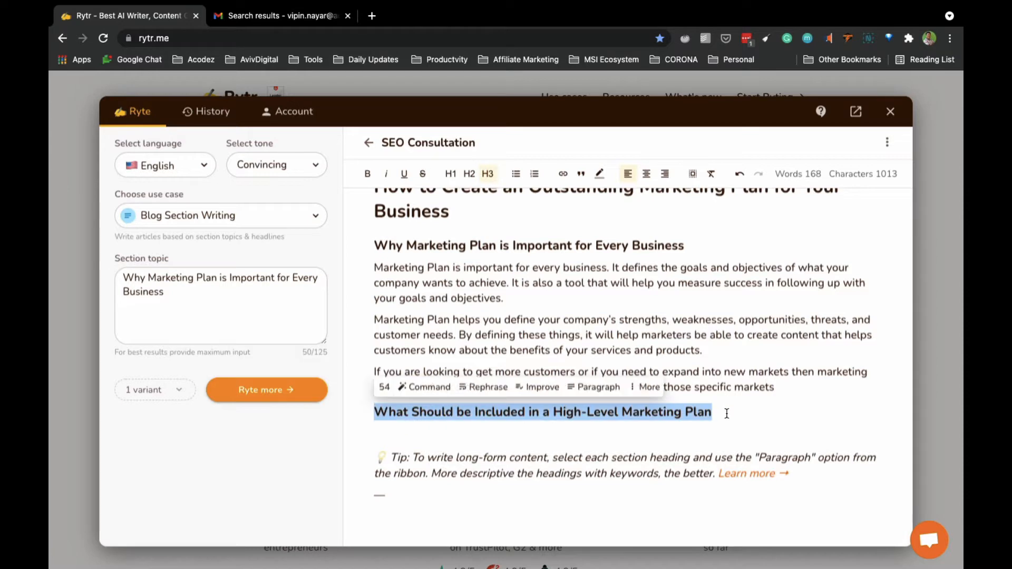
click(188, 281)
triple_click(178, 293)
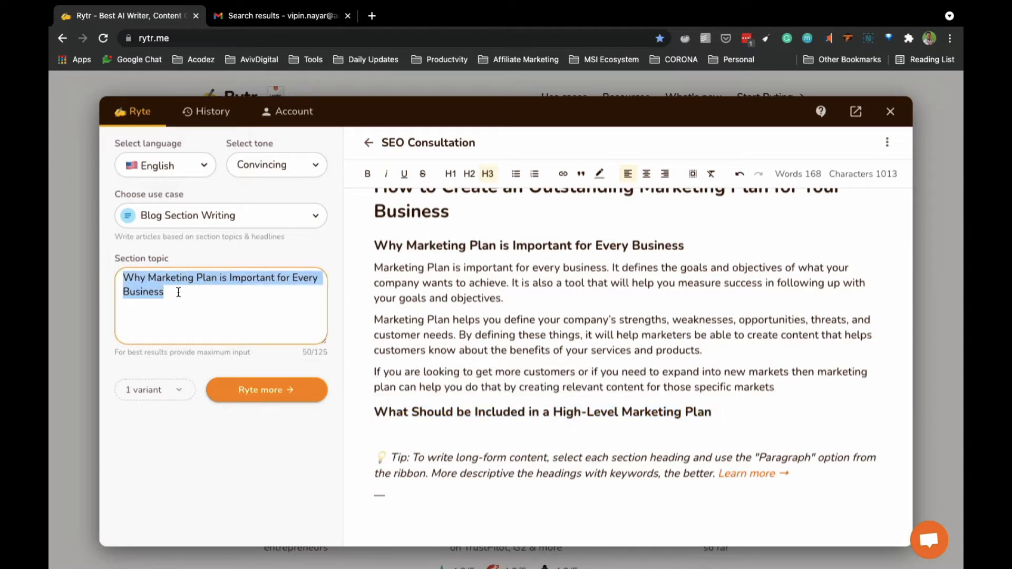
key(ctrl+v)
click(245, 391)
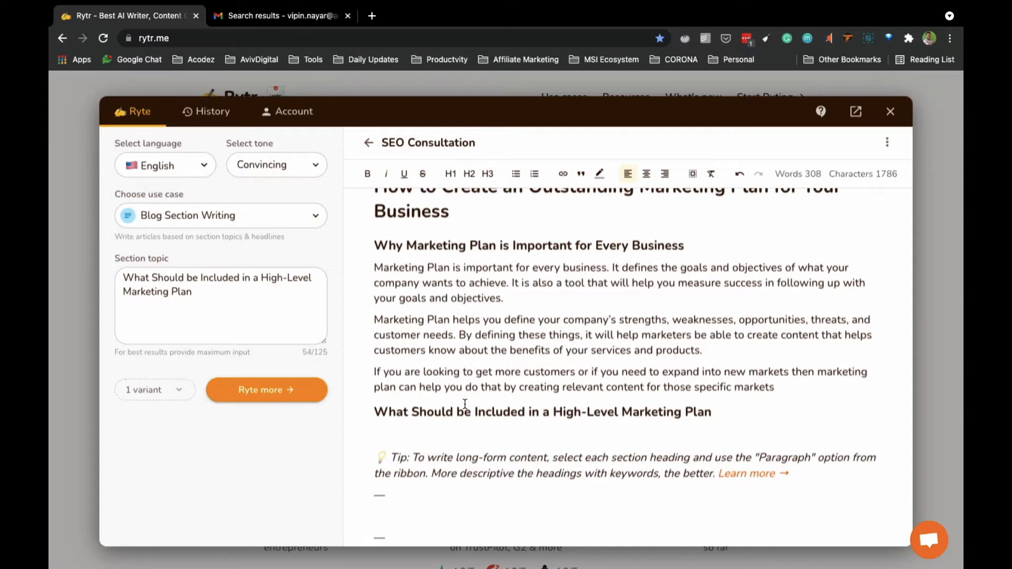
Move the newly generated paragraphs to the empty line below the heading "What Should be Included in a High-Level Marketing Plan".
scroll(465, 404, down, 4)
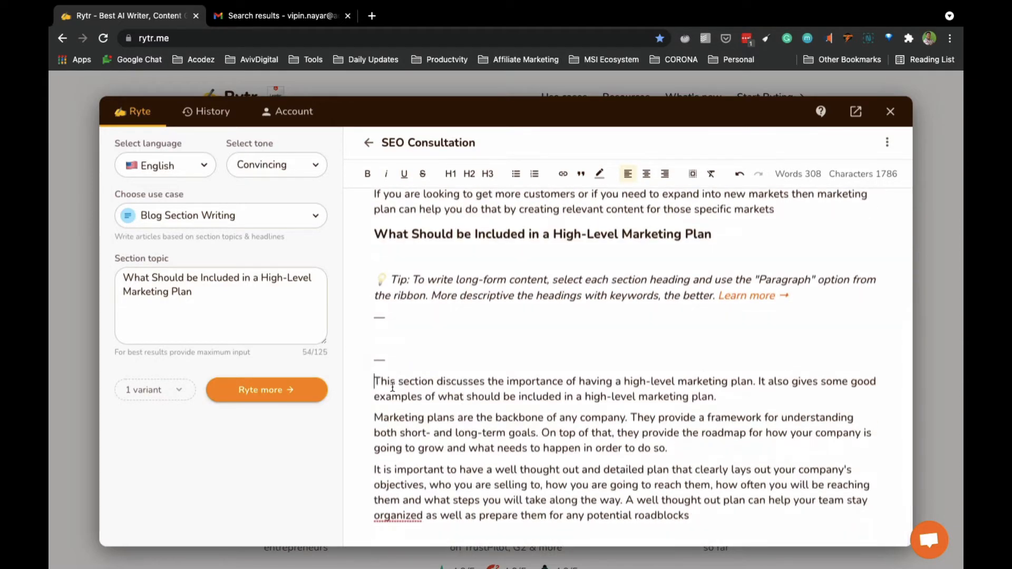
drag(393, 388, 685, 517)
key(BackSpace)
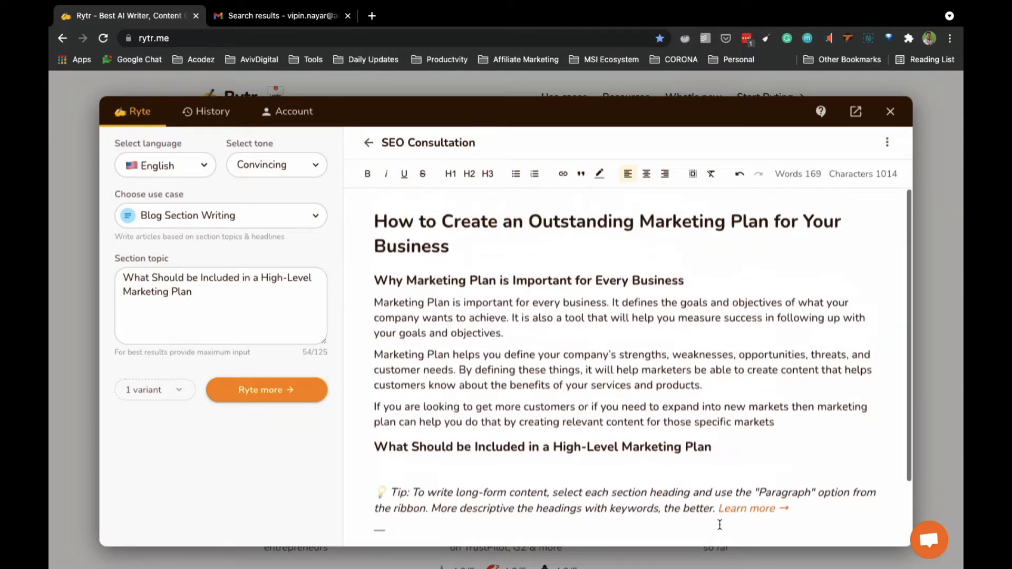
scroll(693, 469, down, 1)
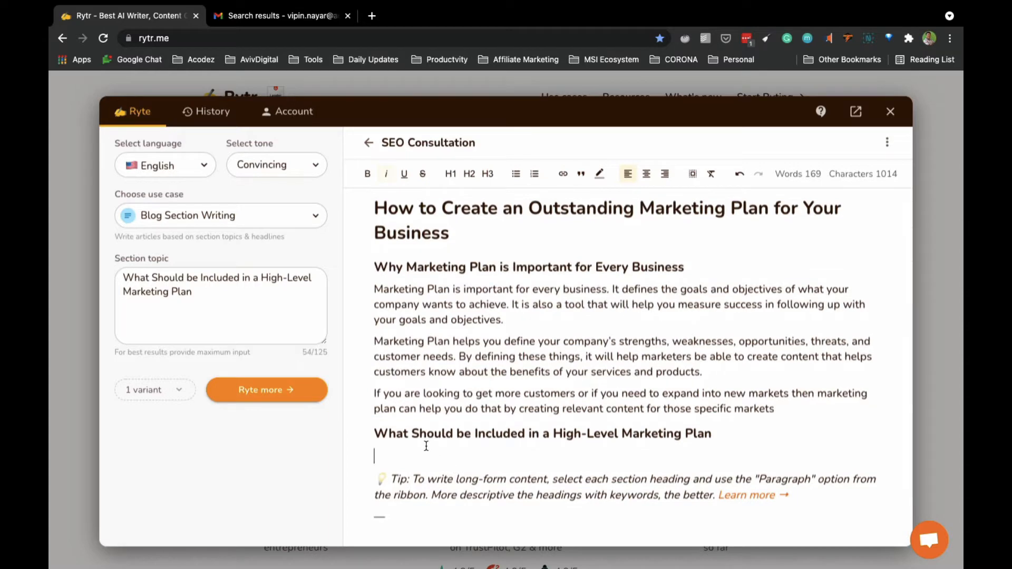
key(ctrl+z)
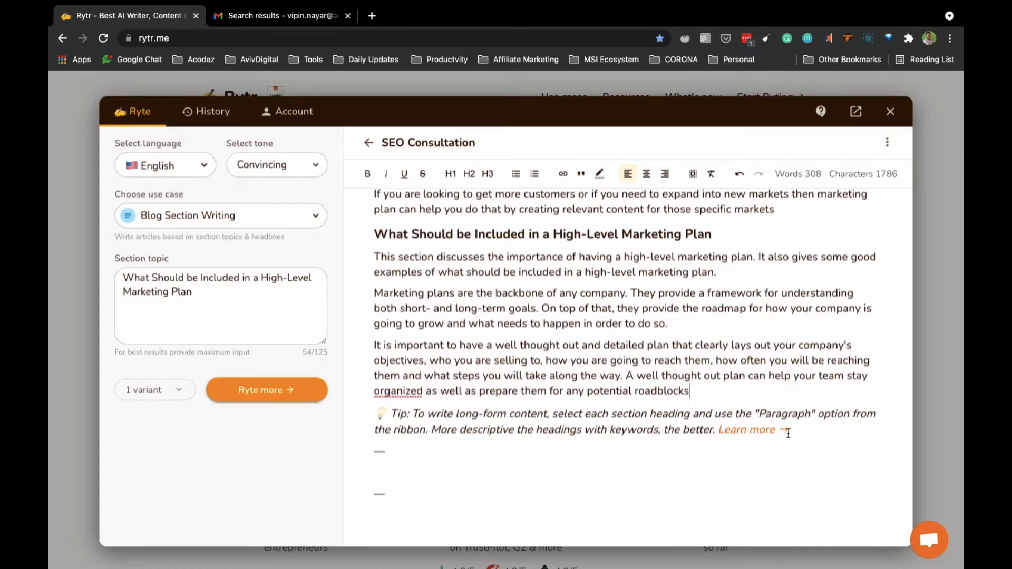
Review the assembled article and delete the writing tip and leftover separator dashes at its end.
scroll(498, 402, up, 5)
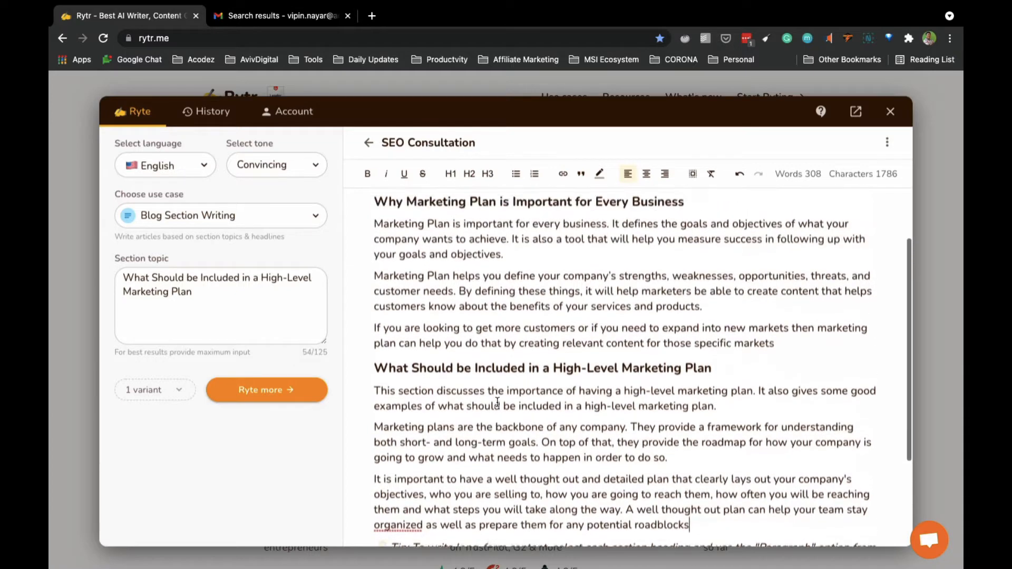
scroll(498, 402, down, 5)
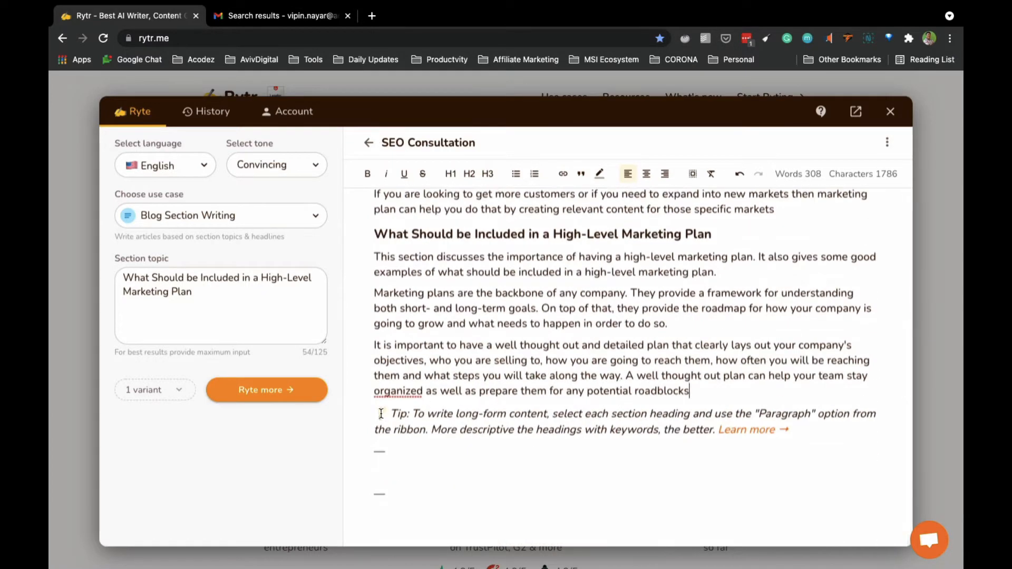
drag(378, 415, 561, 448)
key(BackSpace)
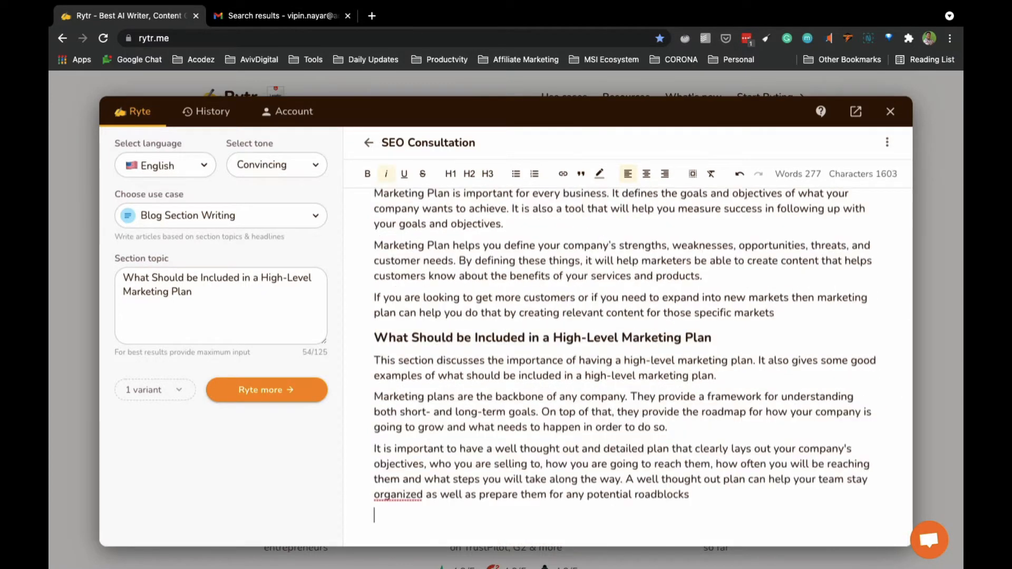
Review the assembled article from its title through the final paragraph of the high-level marketing plan section.
scroll(536, 402, up, 3)
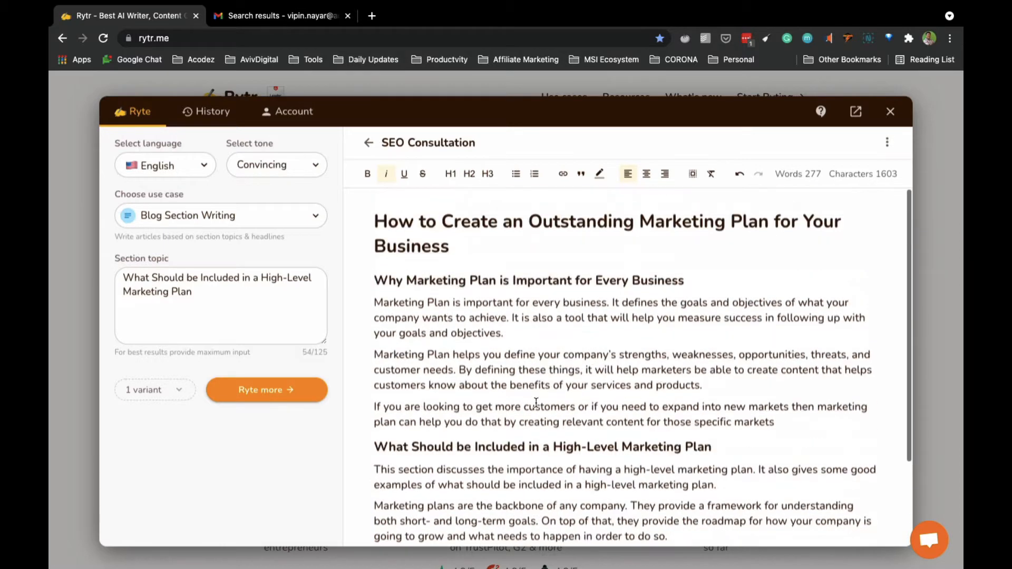
scroll(536, 403, down, 2)
scroll(536, 402, up, 2)
scroll(536, 402, down, 1)
scroll(536, 402, up, 1)
drag(377, 220, 729, 501)
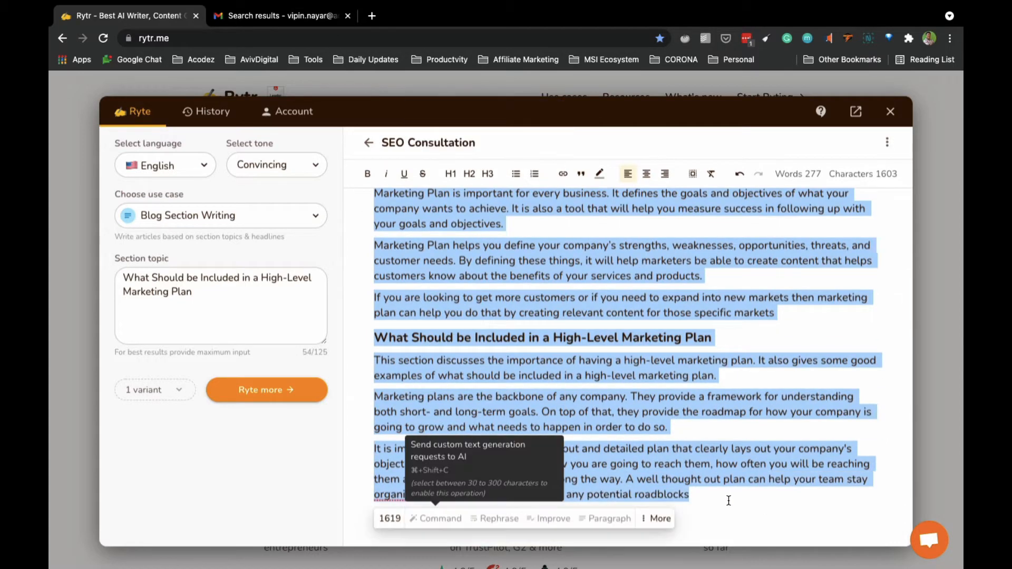
scroll(728, 500, up, 3)
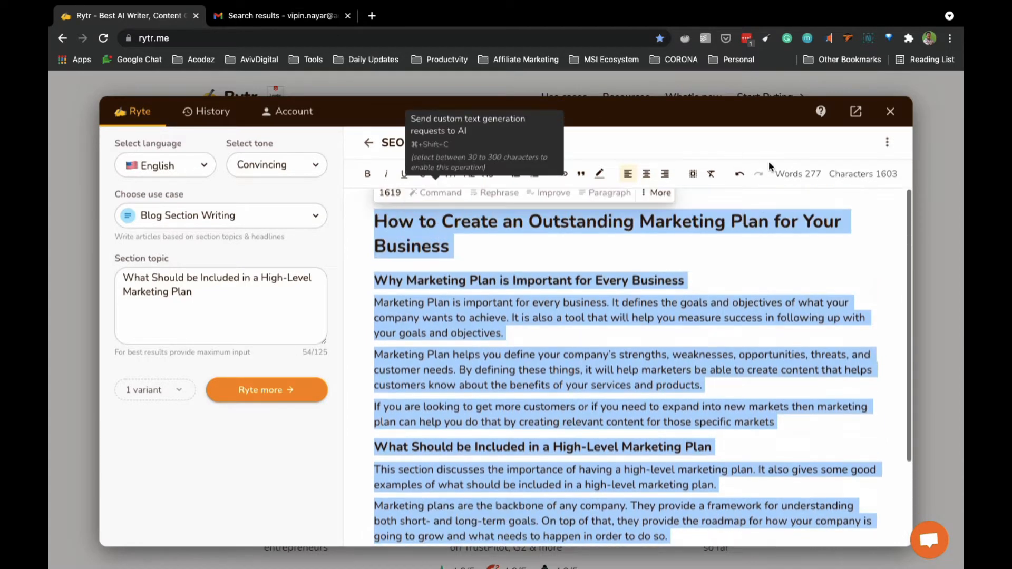
click(730, 257)
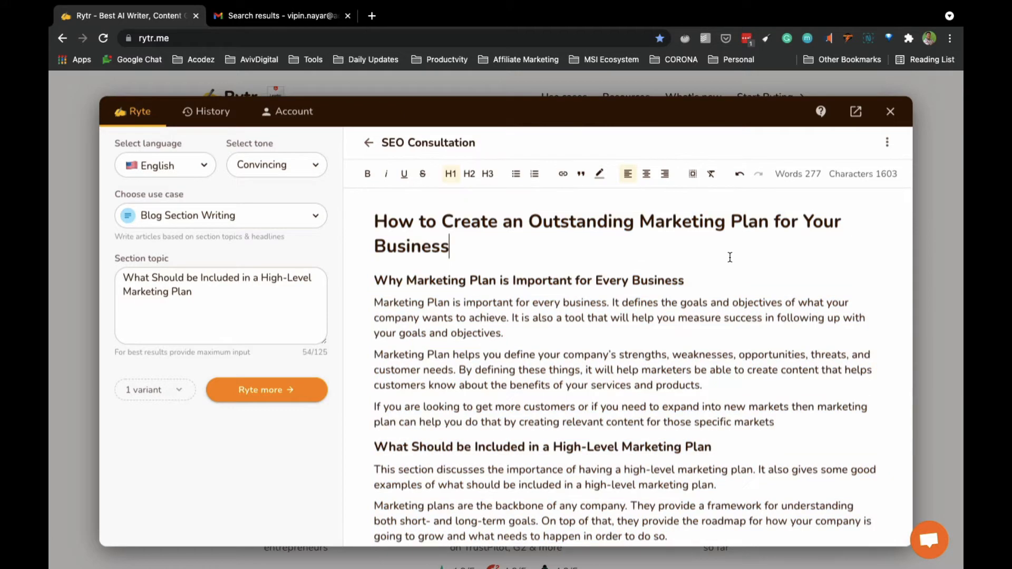
Search Google for "seotools plagiarism" in a new browser tab and open the free Small SEO Tools plagiarism checker.
click(372, 16)
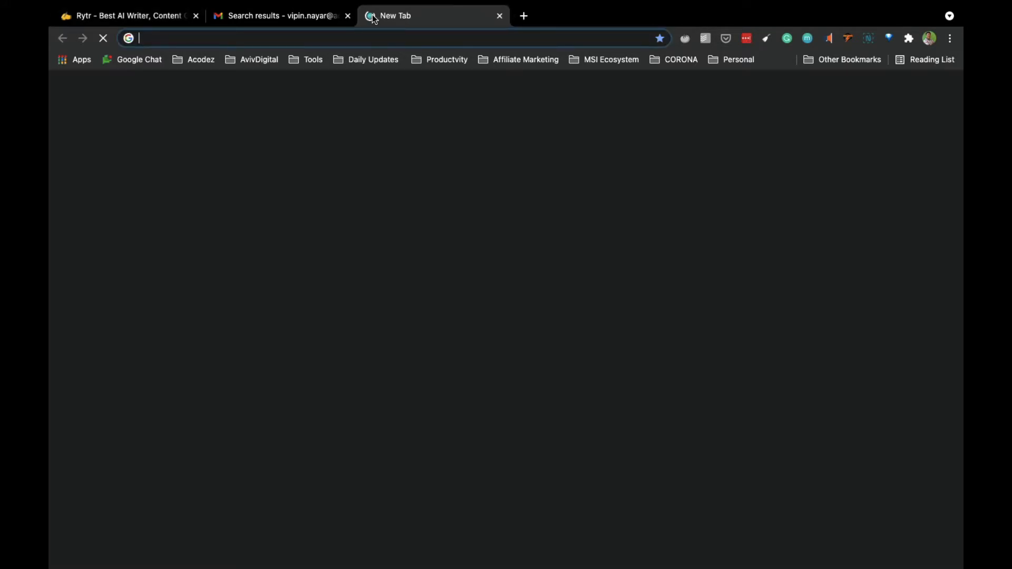
text(seotools)
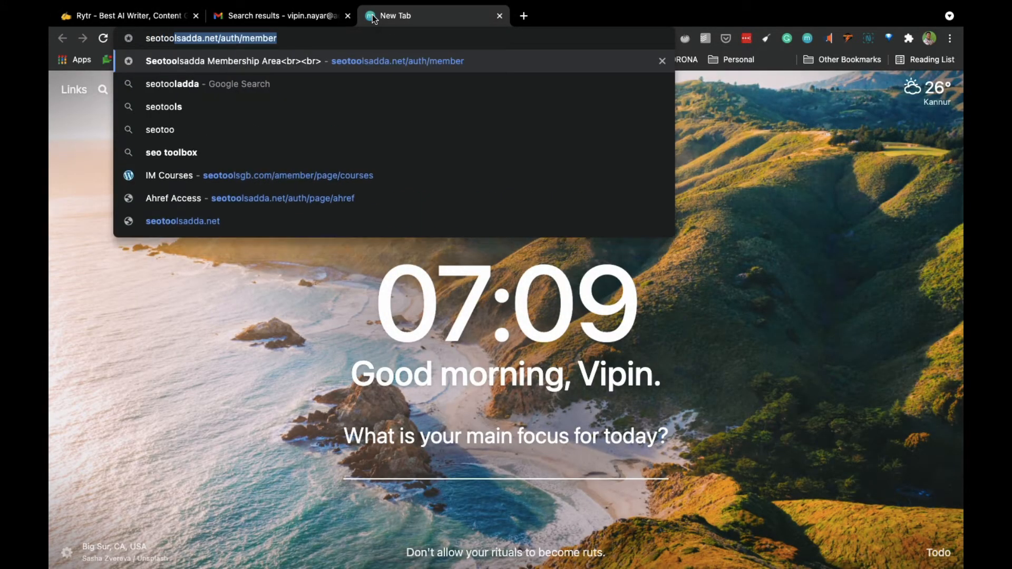
key(Delete)
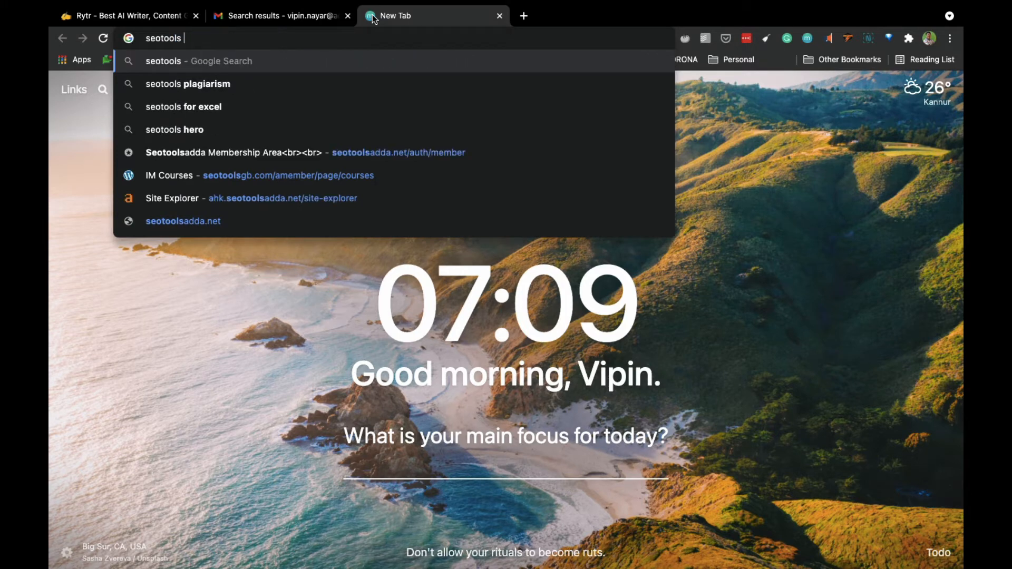
key(Down)
key(Return)
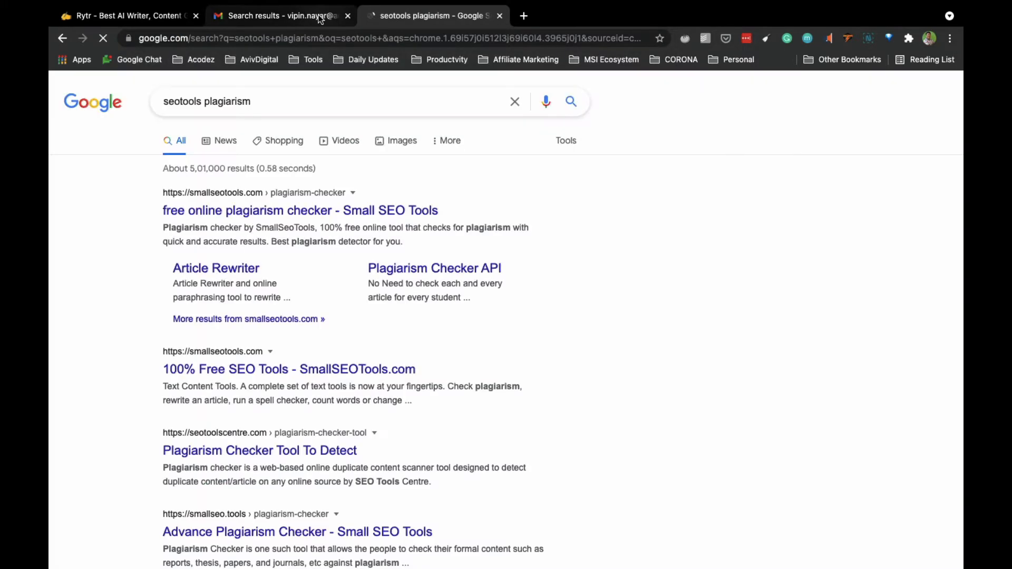
click(221, 212)
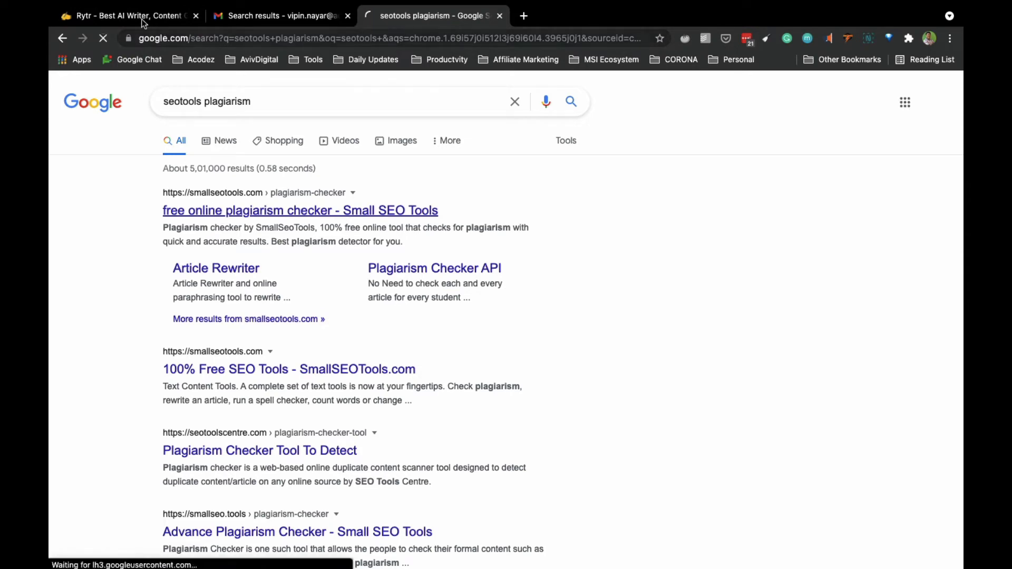
Copy the entire article from the Rytr document and paste it into the Small SEO Tools plagiarism checker.
key(ctrl+1)
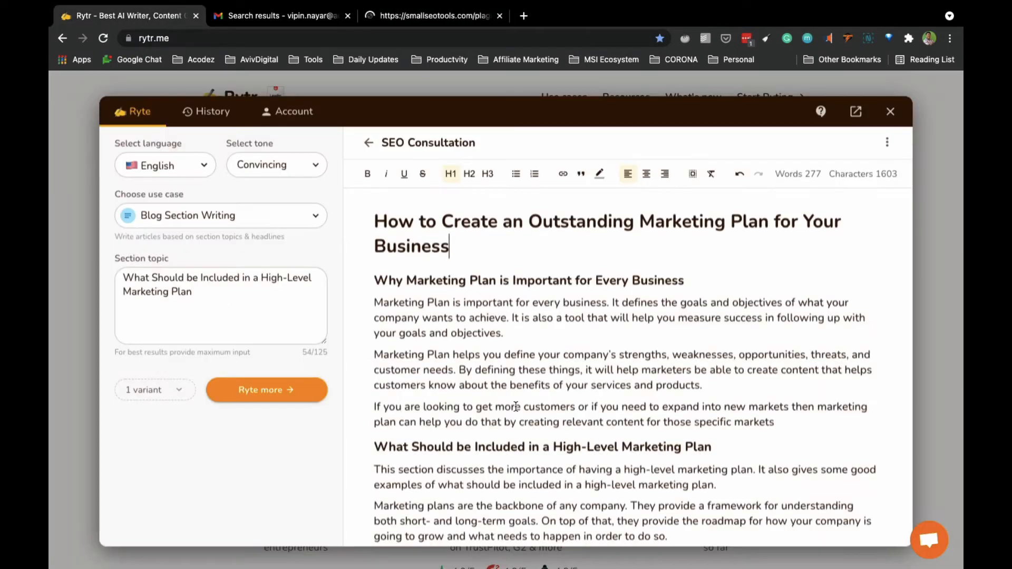
double_click(515, 406)
key(ctrl+a)
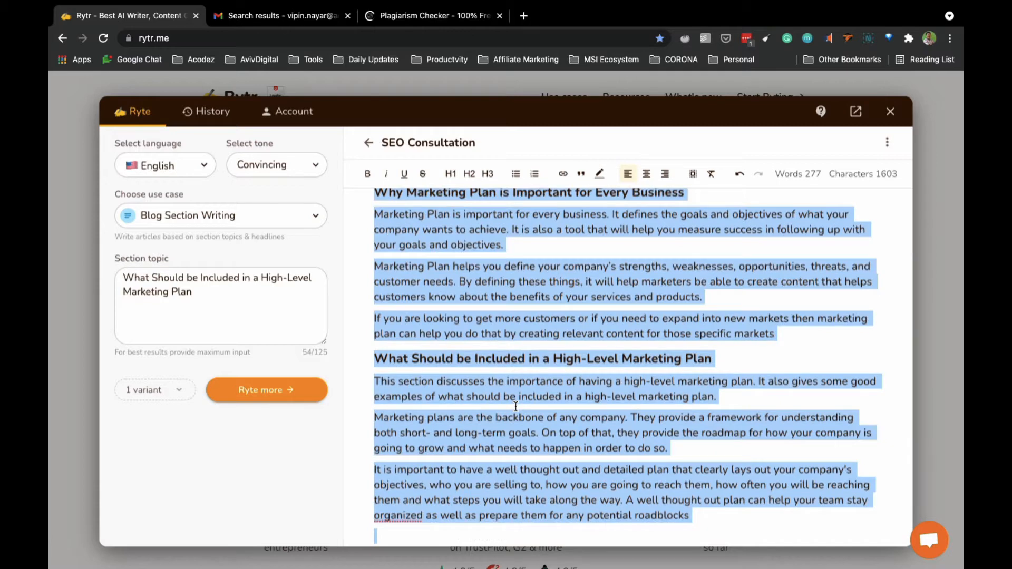
click(412, 15)
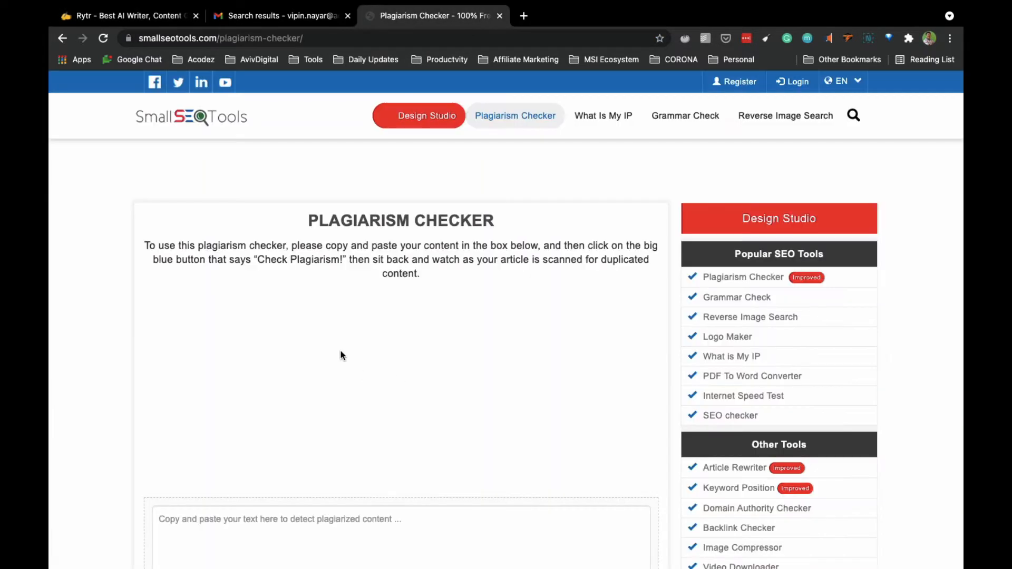
scroll(352, 319, down, 5)
scroll(385, 368, down, 5)
scroll(330, 239, up, 3)
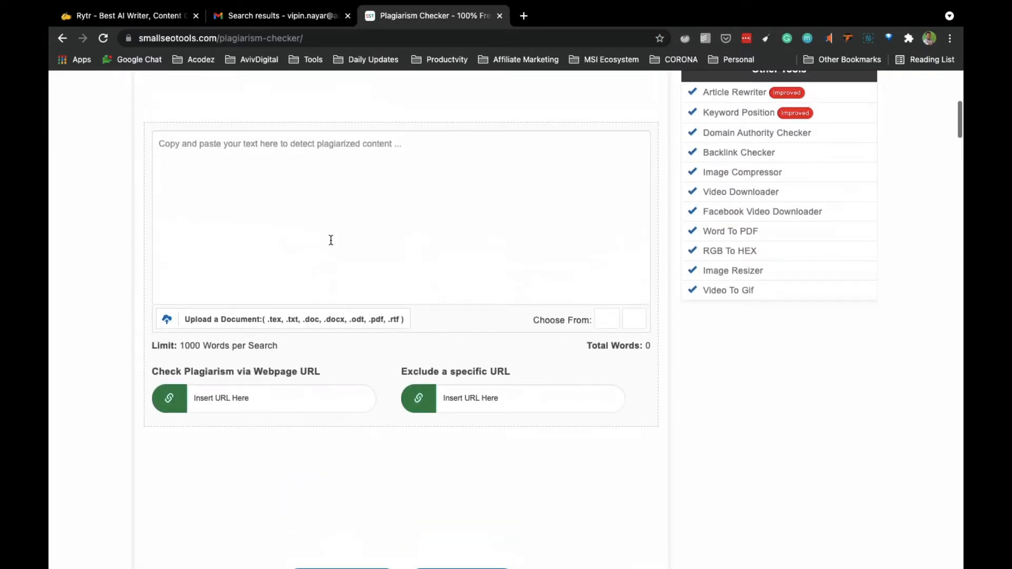
click(329, 230)
key(ctrl+v)
Run the plagiarism check on the pasted article, completing the "I'm not a robot" verification.
scroll(364, 240, down, 5)
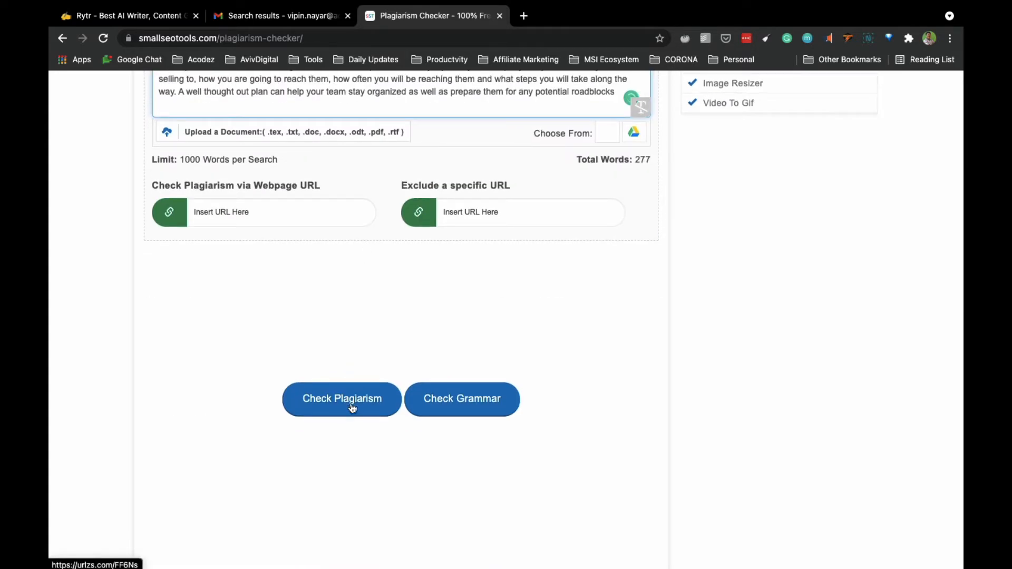
click(344, 405)
scroll(177, 369, down, 8)
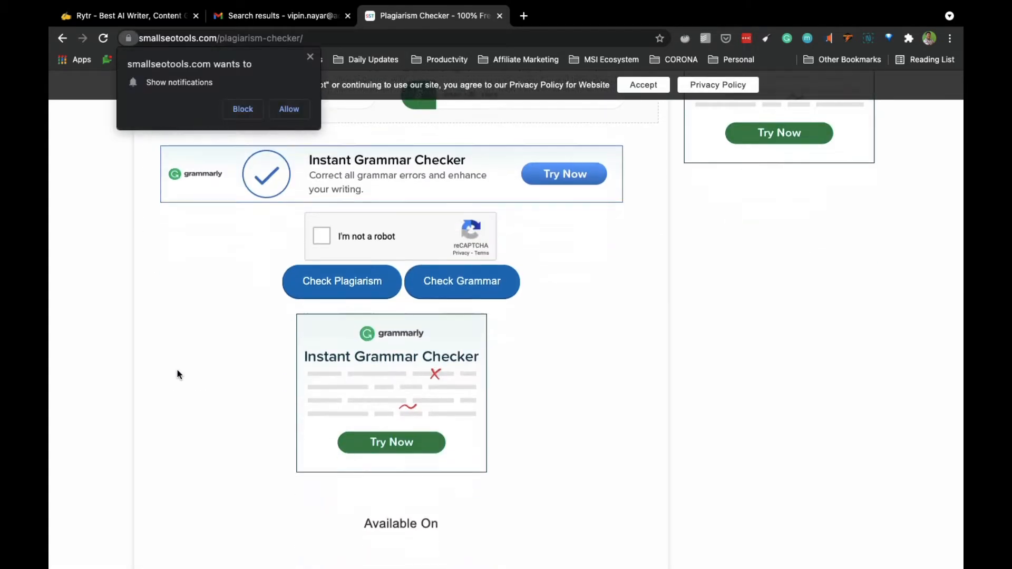
scroll(178, 375, up, 3)
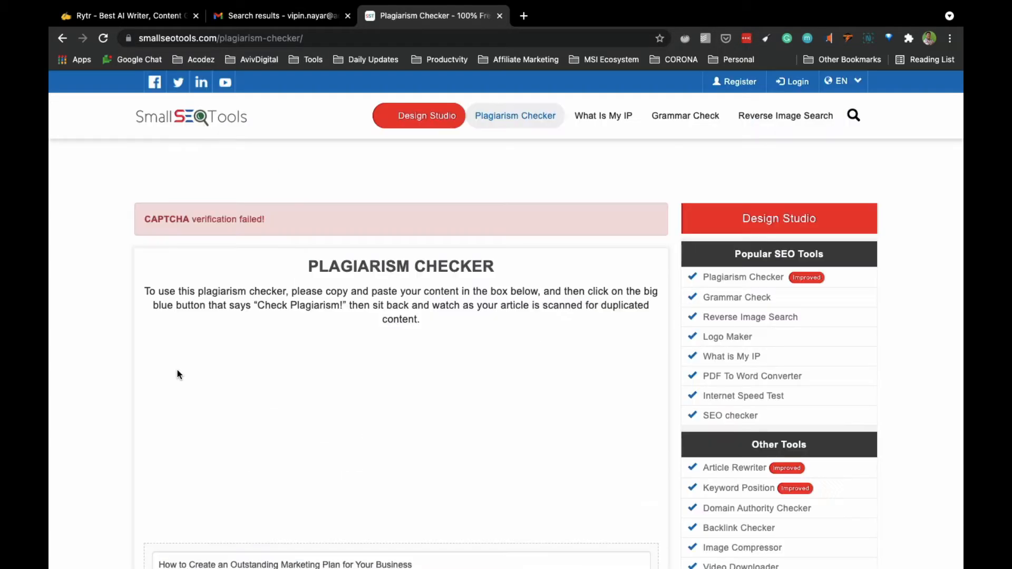
scroll(217, 386, down, 4)
scroll(216, 385, down, 3)
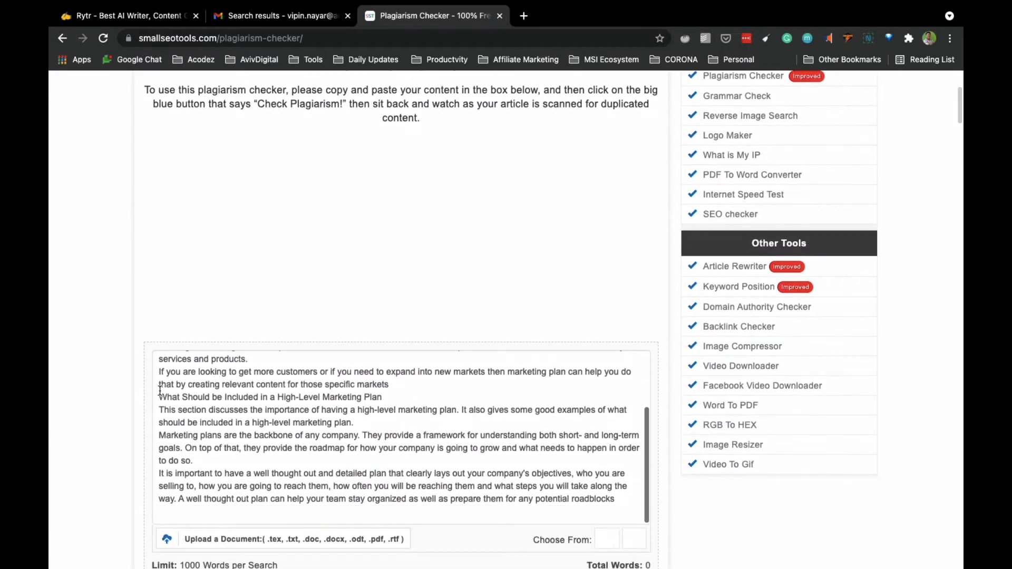
scroll(95, 409, down, 8)
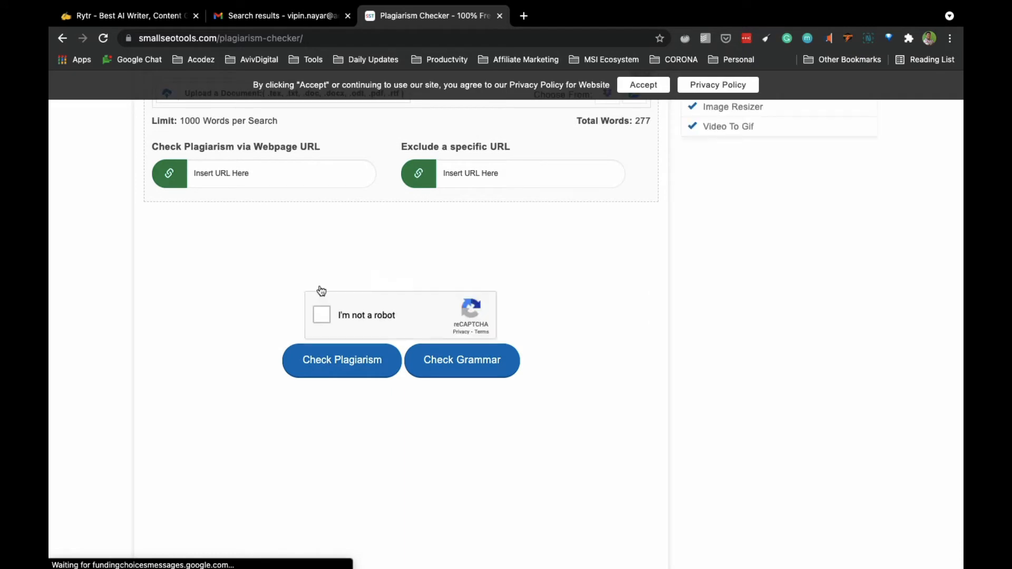
scroll(319, 286, down, 2)
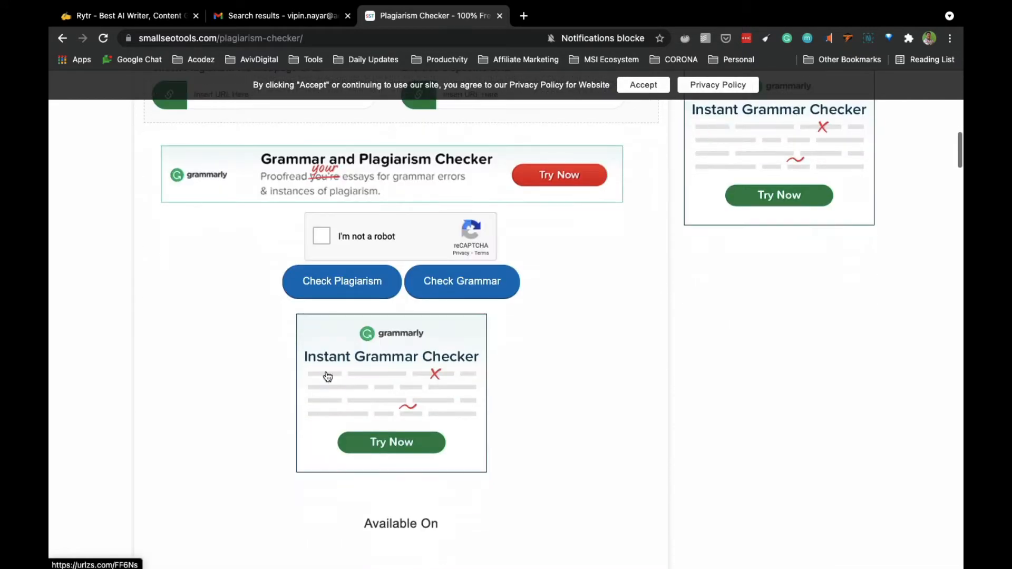
click(323, 237)
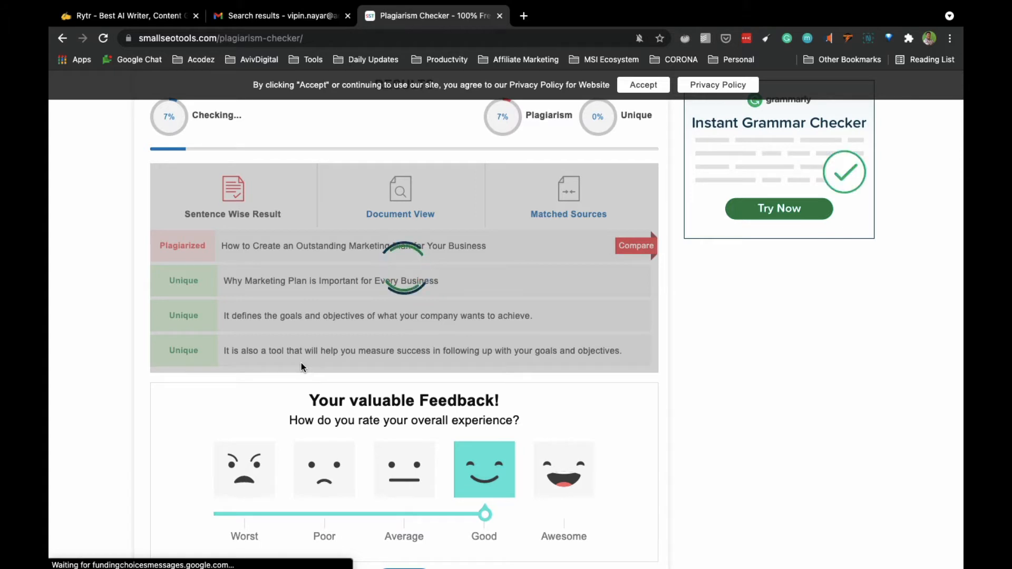
Examine the plagiarism and unique percentages and the sentence-wise results to find which lines are flagged.
scroll(302, 363, down, 2)
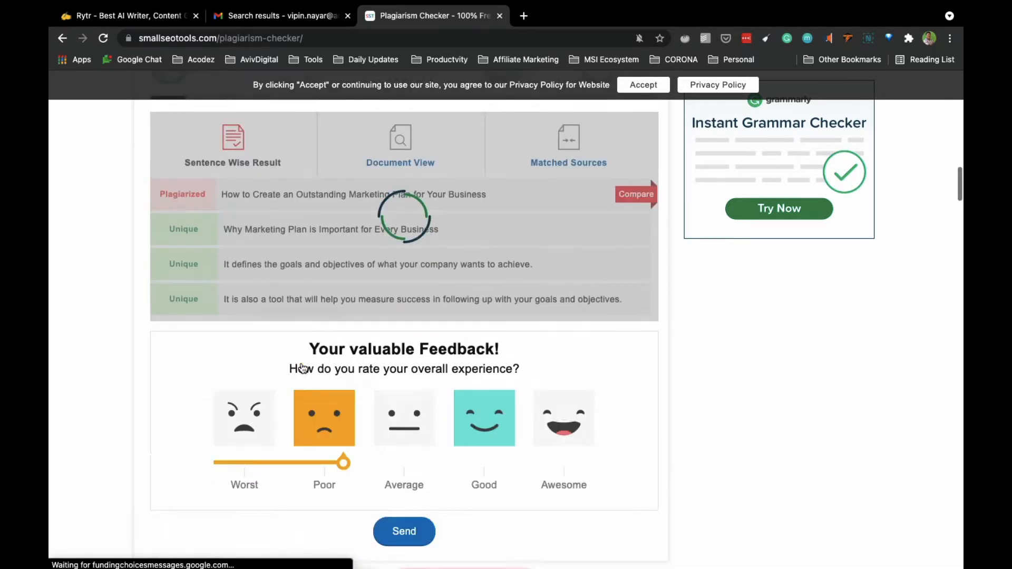
scroll(302, 368, up, 6)
scroll(301, 368, down, 3)
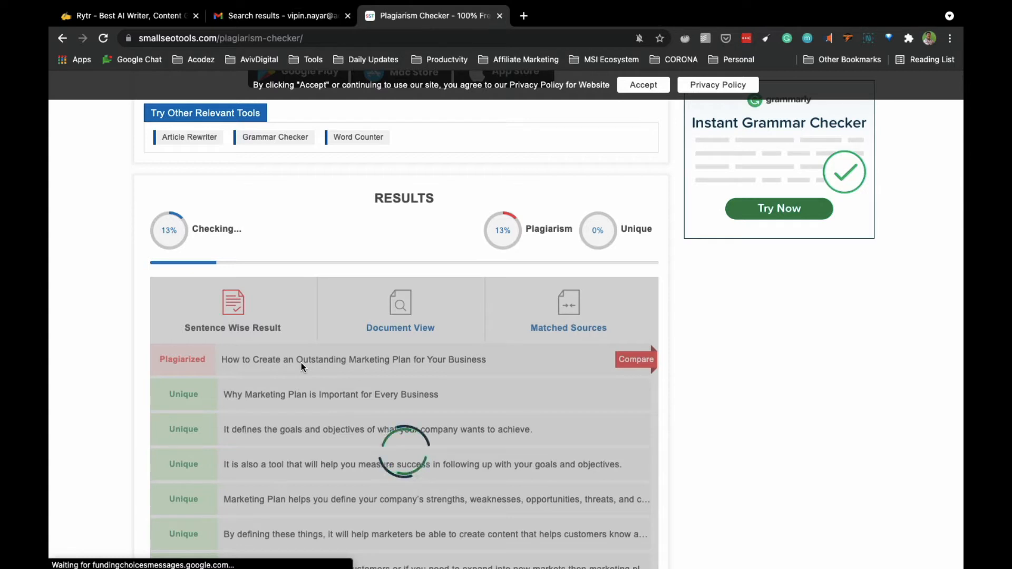
scroll(302, 364, down, 5)
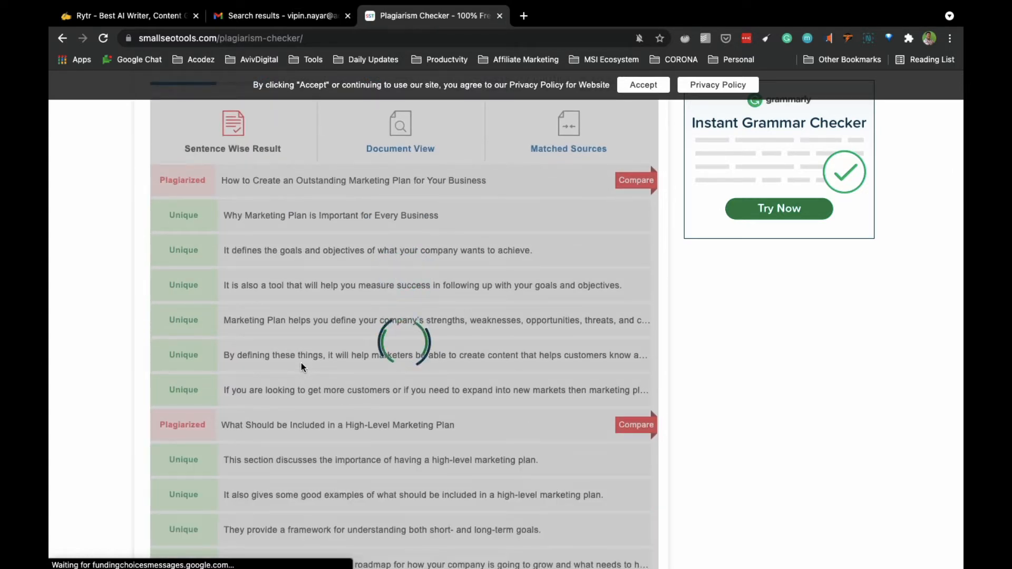
scroll(302, 367, down, 5)
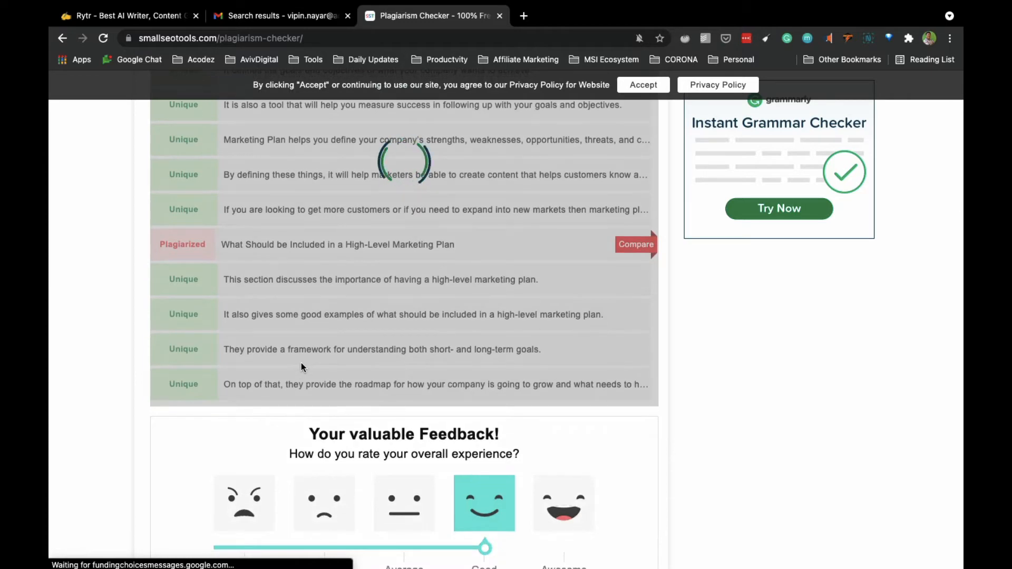
scroll(302, 363, down, 8)
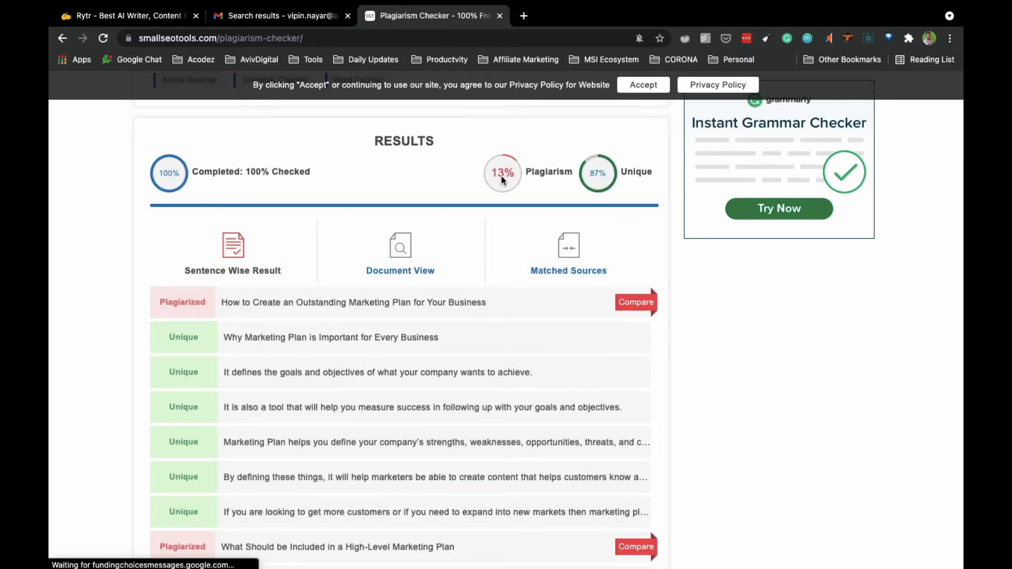
scroll(306, 417, down, 5)
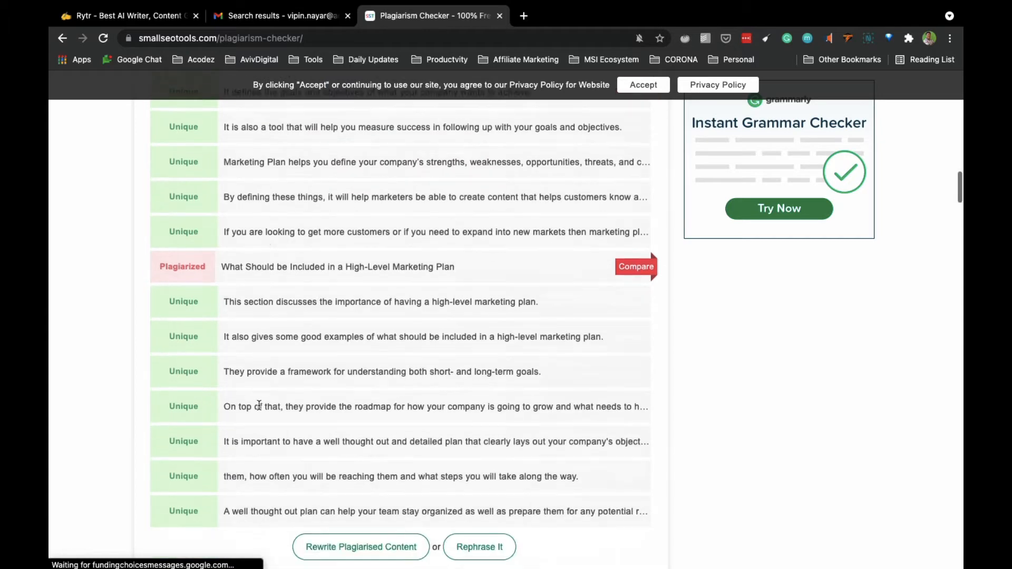
scroll(258, 405, down, 1)
drag(224, 225, 458, 236)
scroll(459, 235, up, 7)
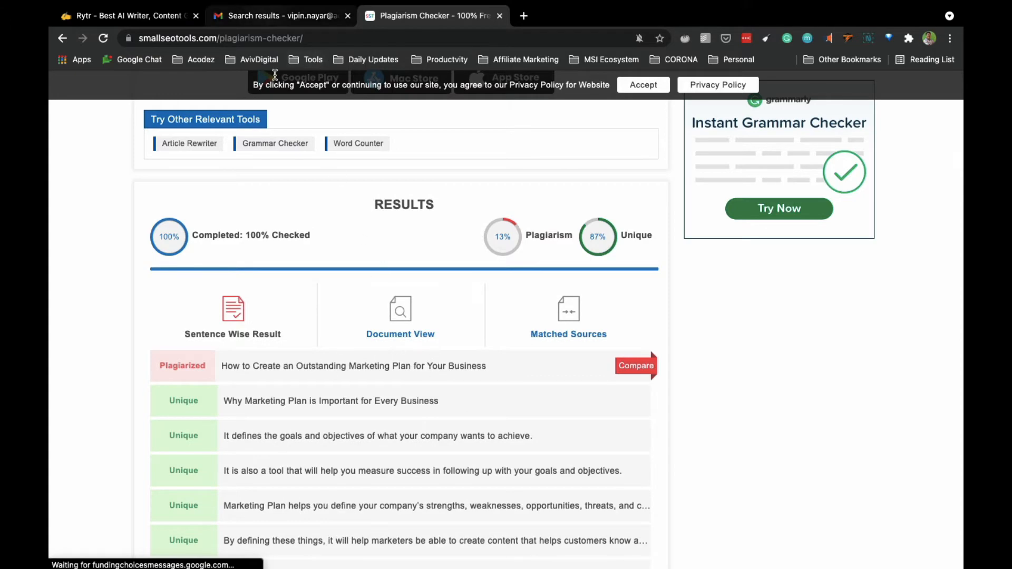
Reword the first section heading in the checked text to "Why Digital Marketing Plan is Important for Every Small Business".
scroll(287, 231, up, 15)
scroll(287, 230, down, 6)
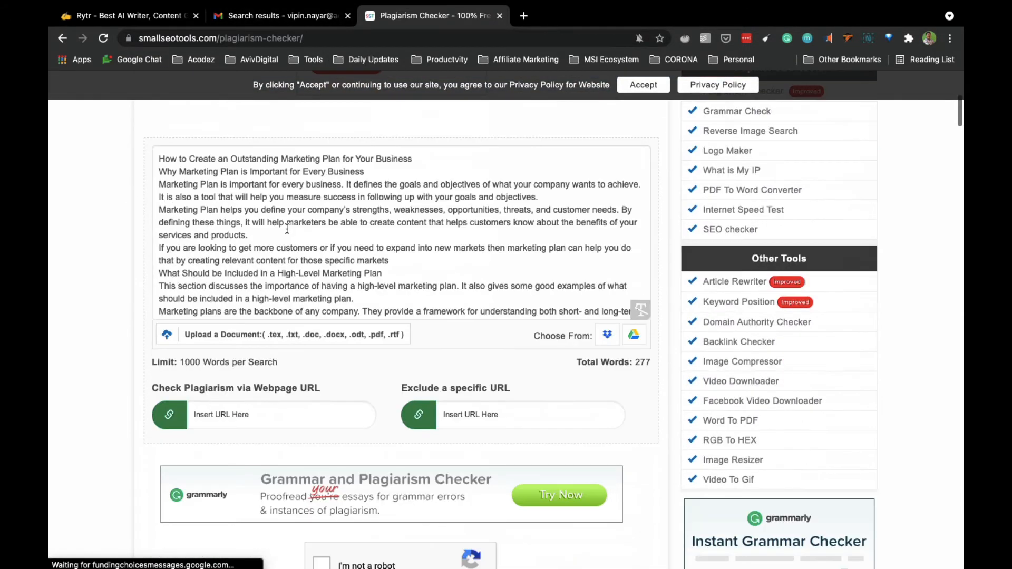
scroll(279, 241, up, 1)
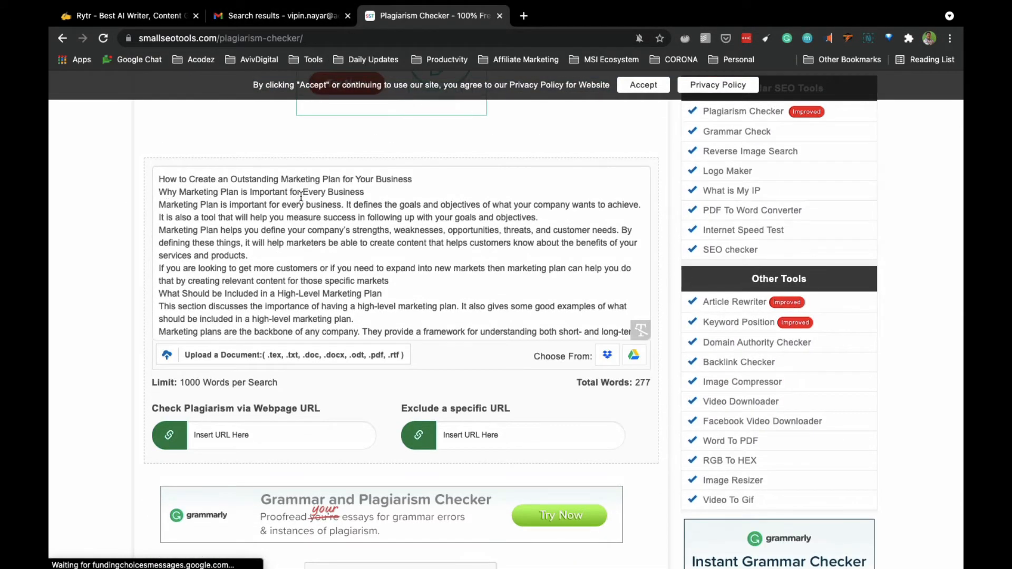
click(330, 190)
text(Sma)
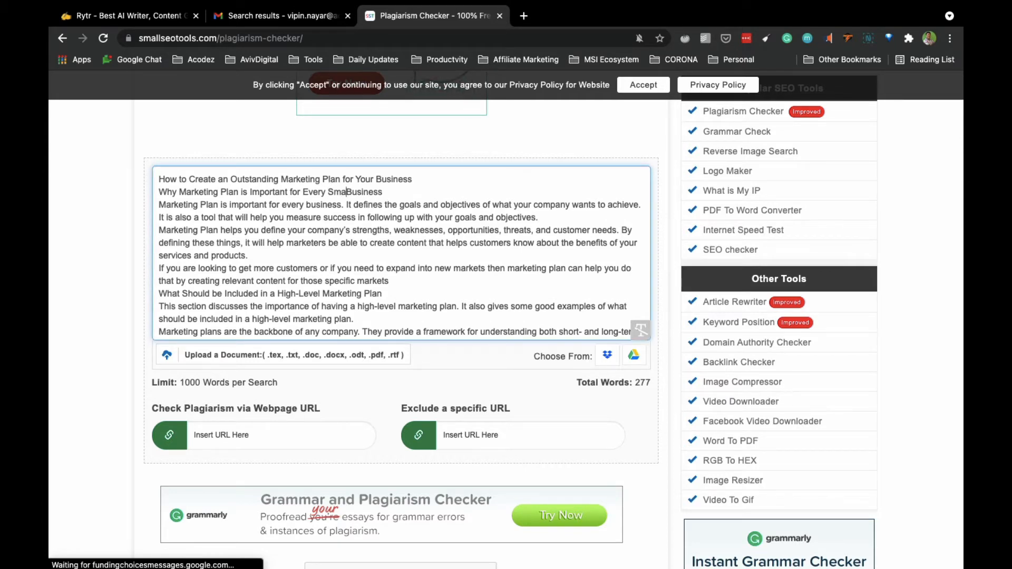
text(ll )
text(Digital)
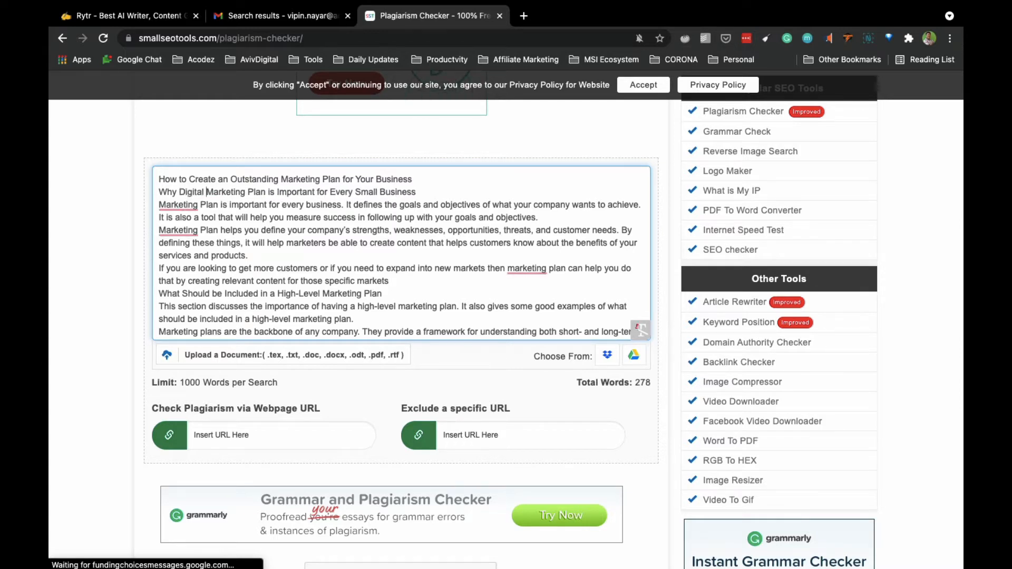
Reword the second section heading to "What Should be Included in a High-Level Digital Marketing Plan".
scroll(399, 242, down, 2)
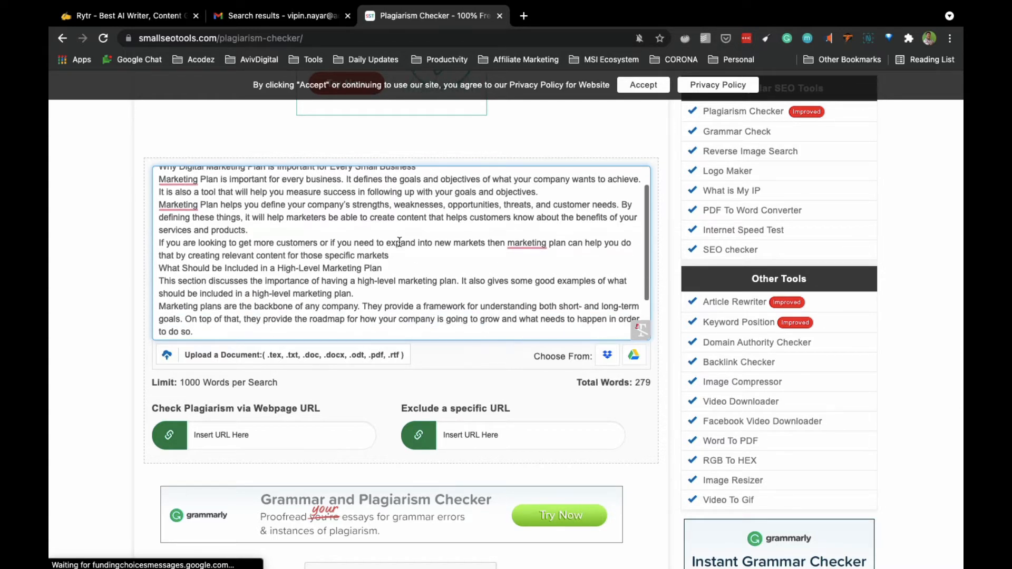
scroll(399, 242, down, 3)
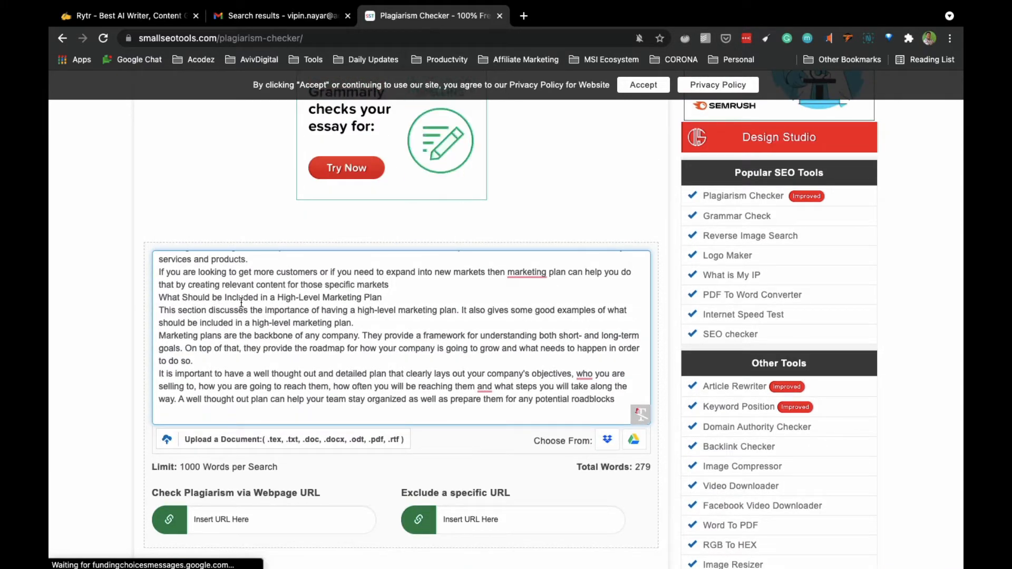
click(322, 297)
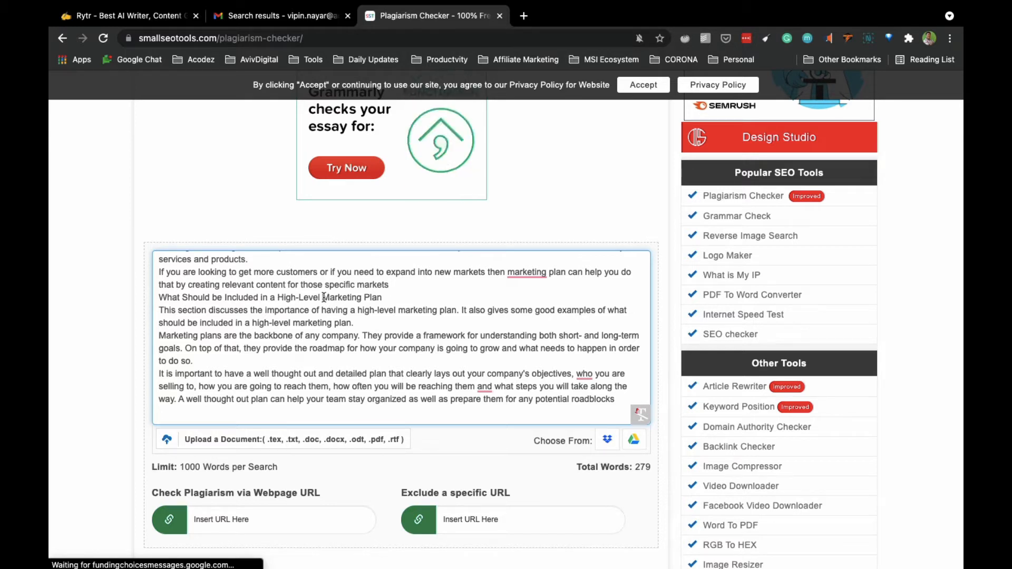
text(Digital)
click(426, 296)
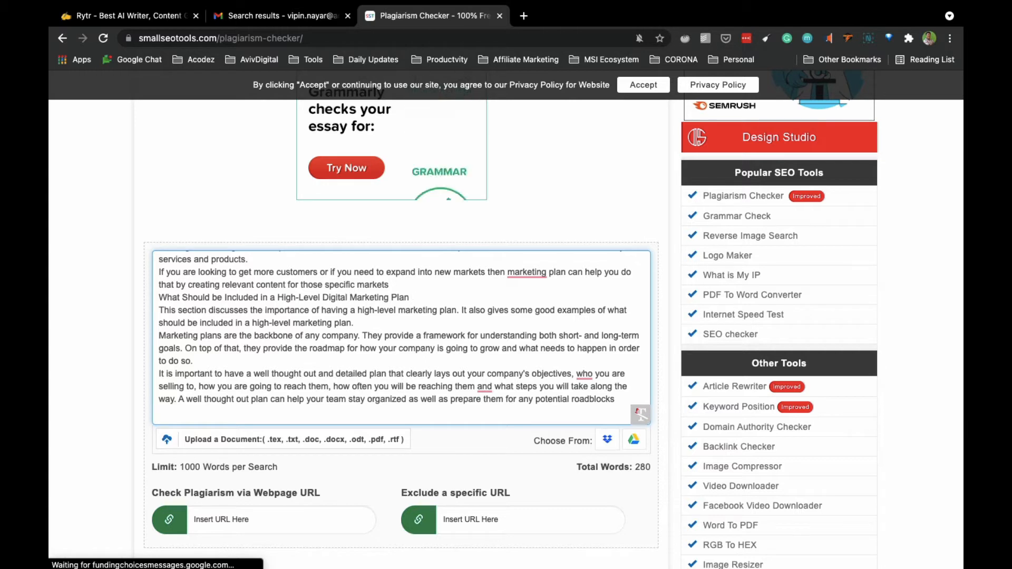
Extend the second section heading in the checked text with "for Your Business".
text(for Your)
text( Business)
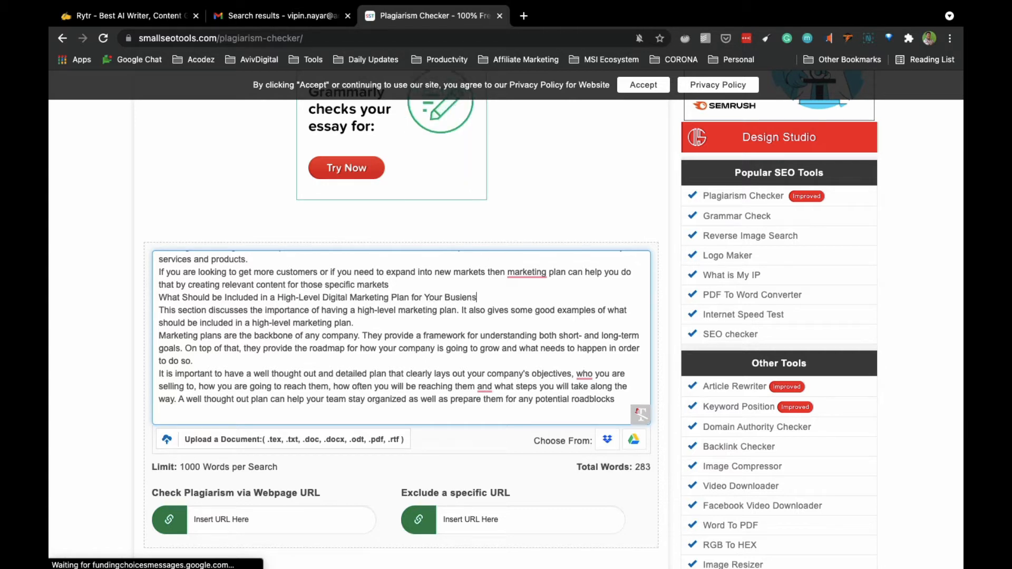
key(BackSpace)
key(BackSpace)
text(ness)
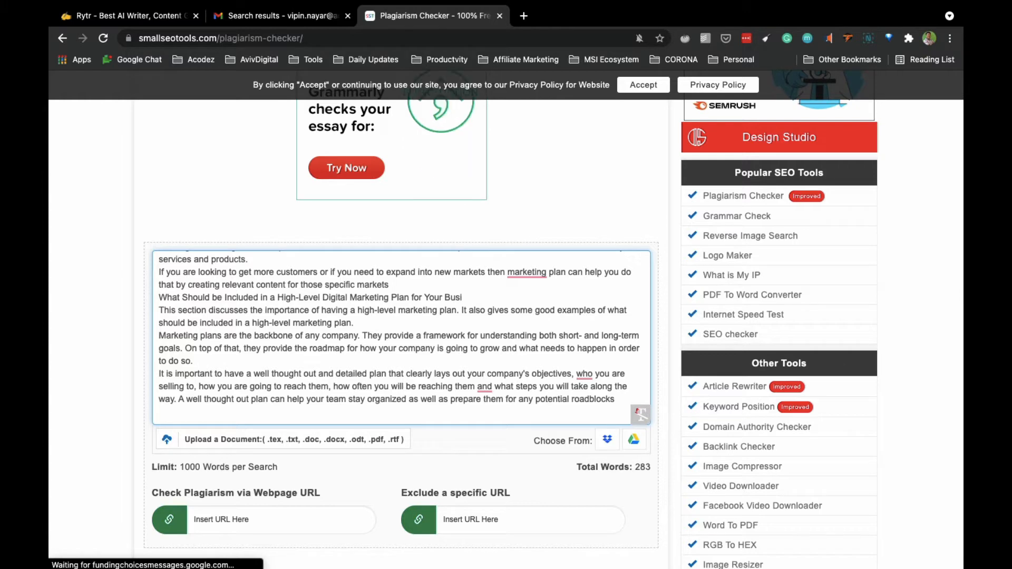
Rerun the plagiarism check on the edited text and examine the percentages and sentence-wise results against the article for flagged lines.
scroll(415, 324, down, 9)
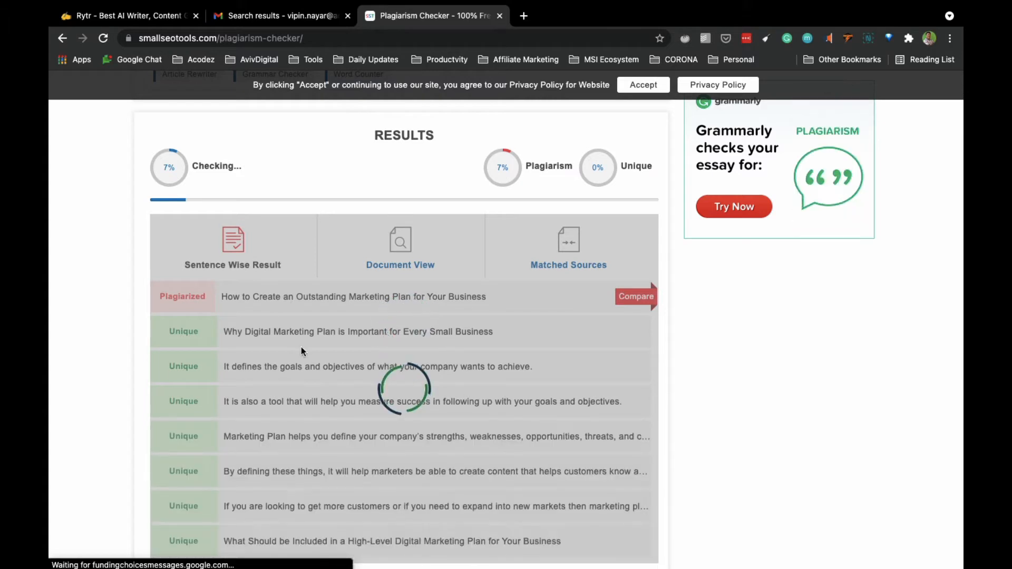
scroll(302, 347, down, 2)
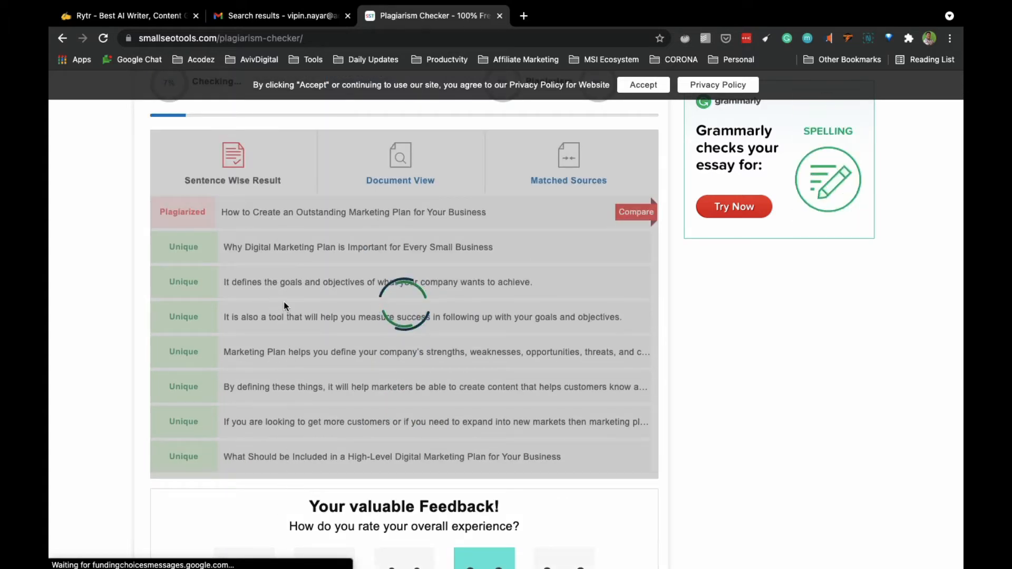
scroll(284, 303, up, 3)
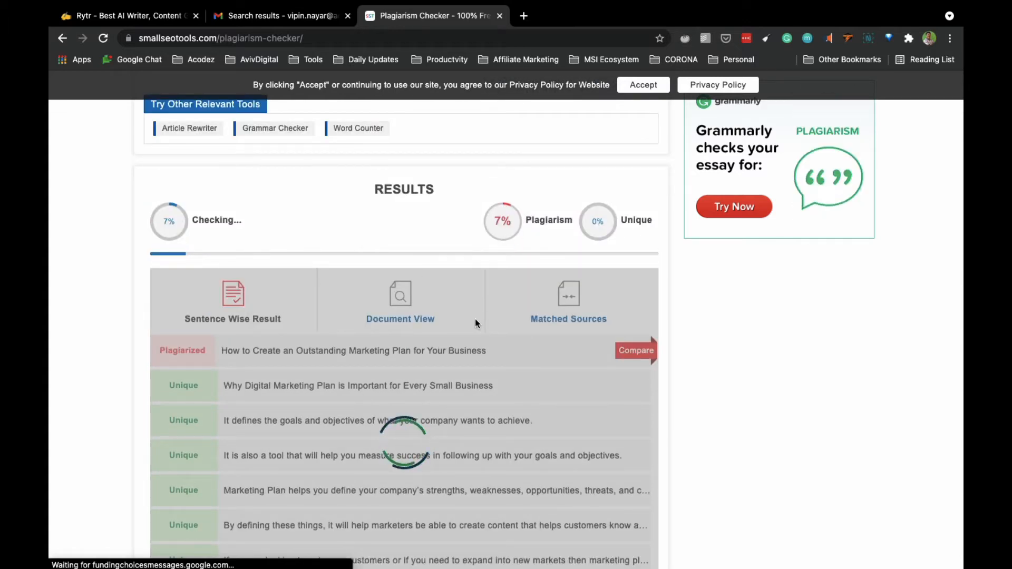
scroll(437, 391, down, 1)
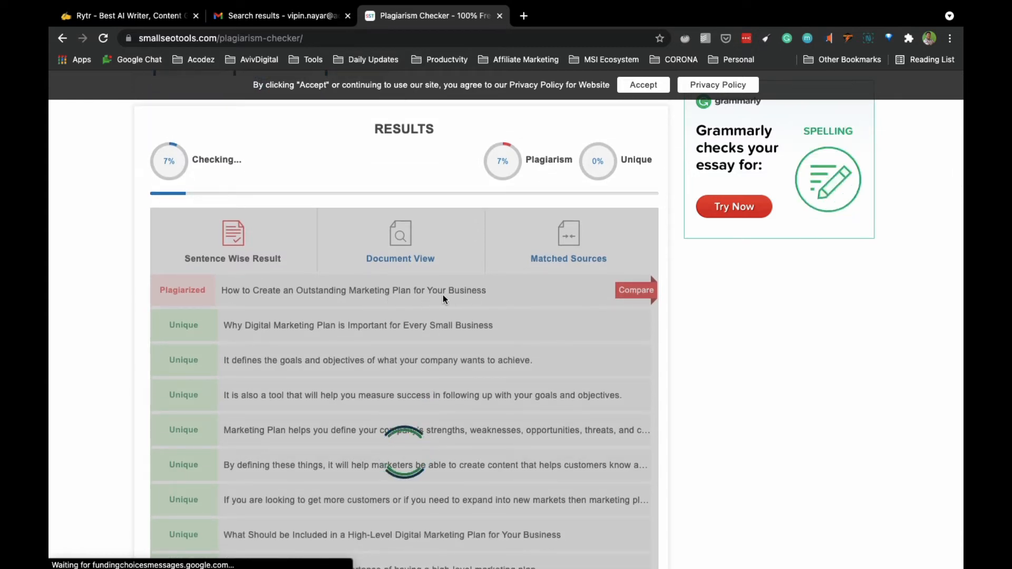
scroll(325, 451, down, 5)
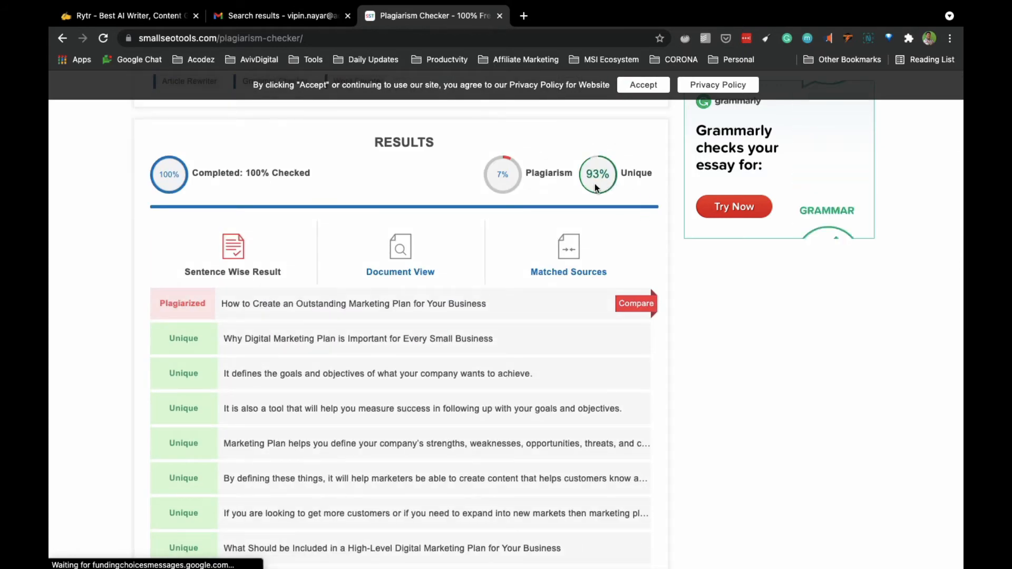
scroll(309, 382, up, 20)
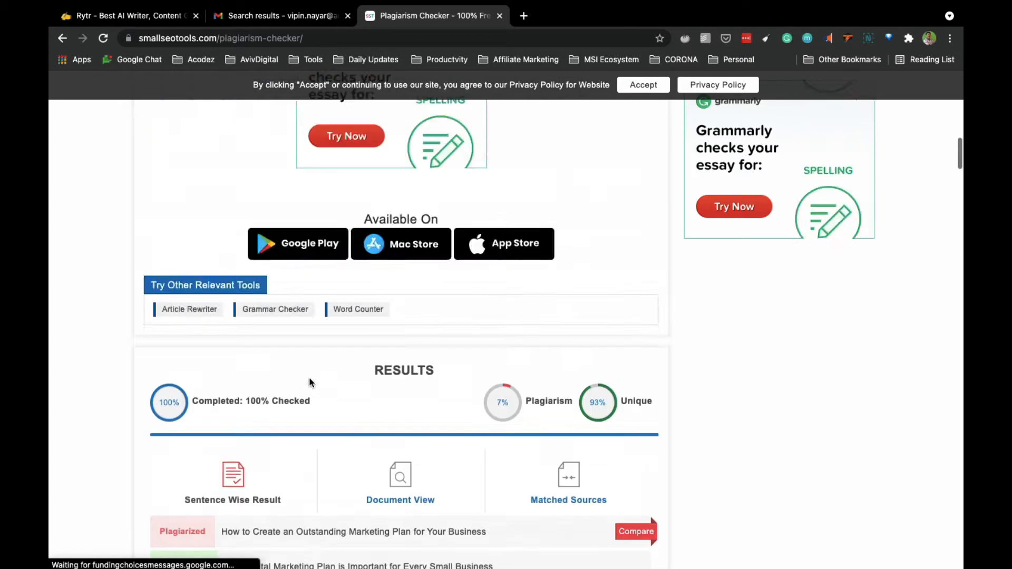
scroll(310, 383, down, 6)
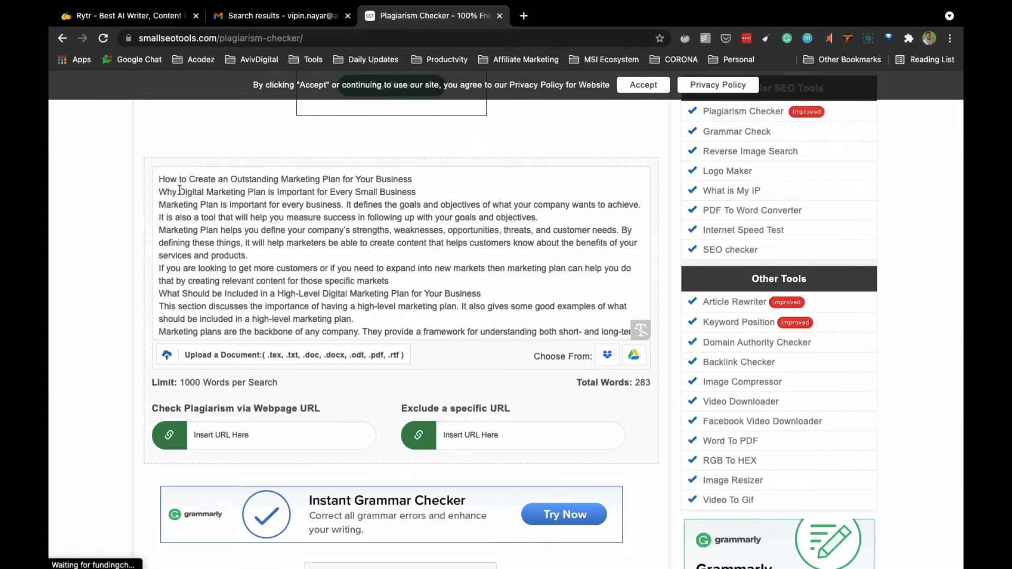
scroll(237, 265, up, 1)
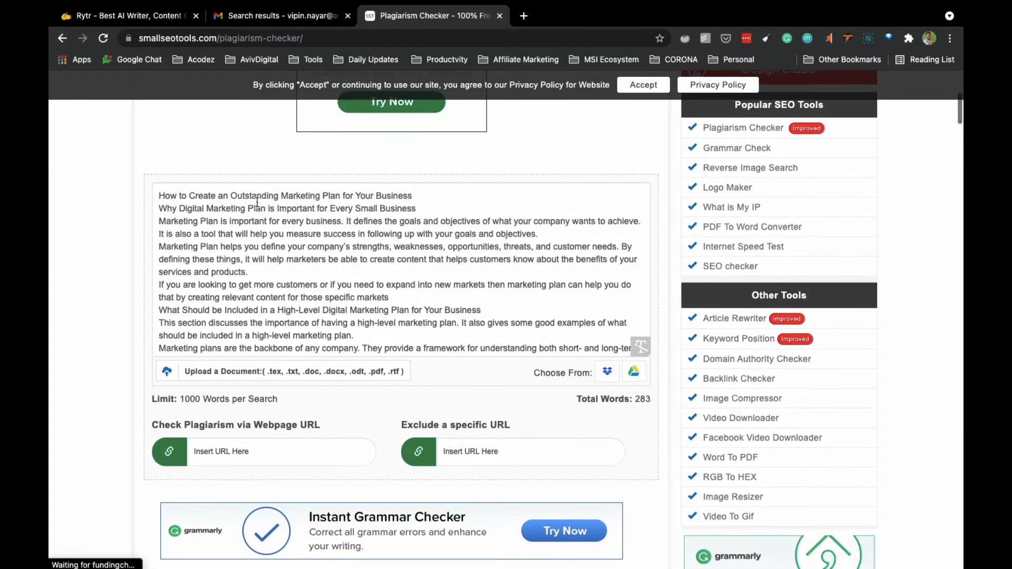
scroll(329, 267, down, 15)
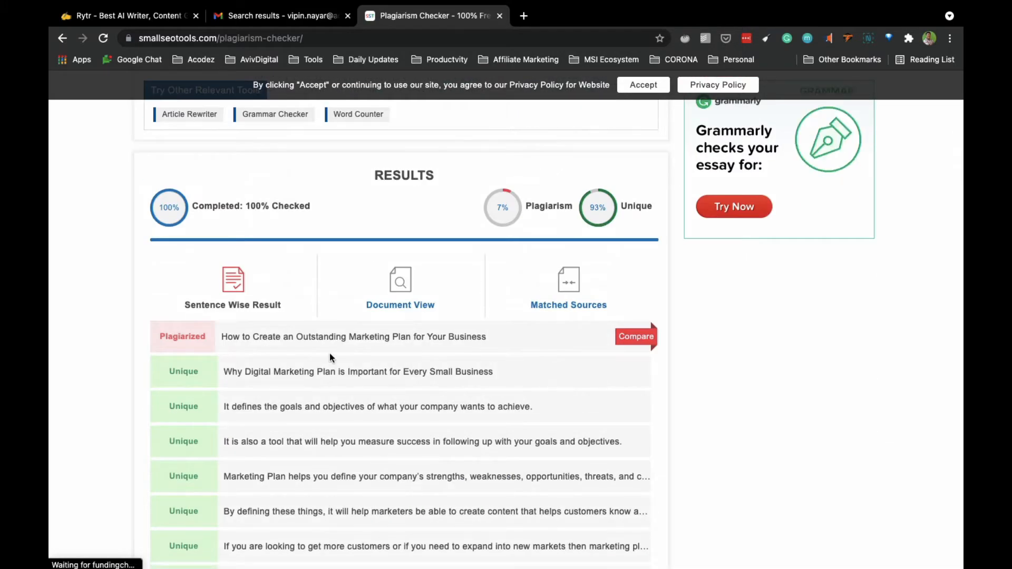
Reword the article title to "How to Create an Outstanding Digital Marketing Plan for Your Small Business".
scroll(330, 353, up, 15)
scroll(271, 314, down, 5)
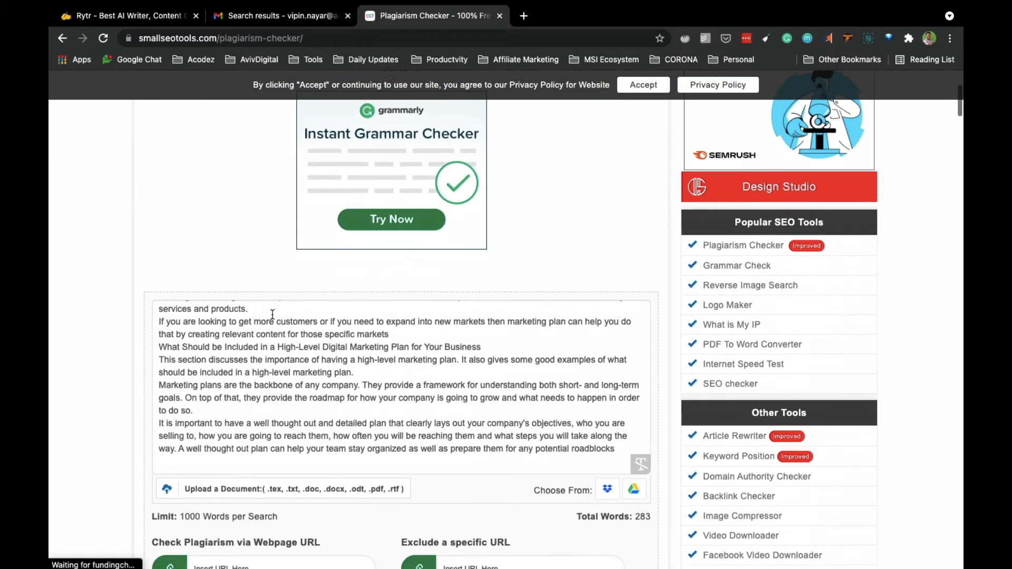
scroll(253, 267, up, 3)
scroll(204, 315, up, 1)
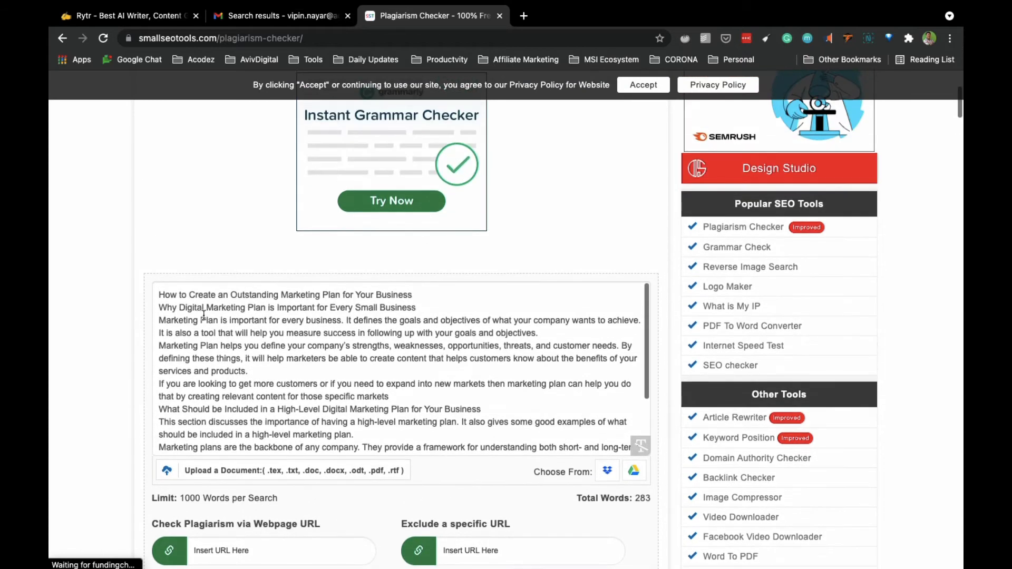
click(281, 296)
text(Digital)
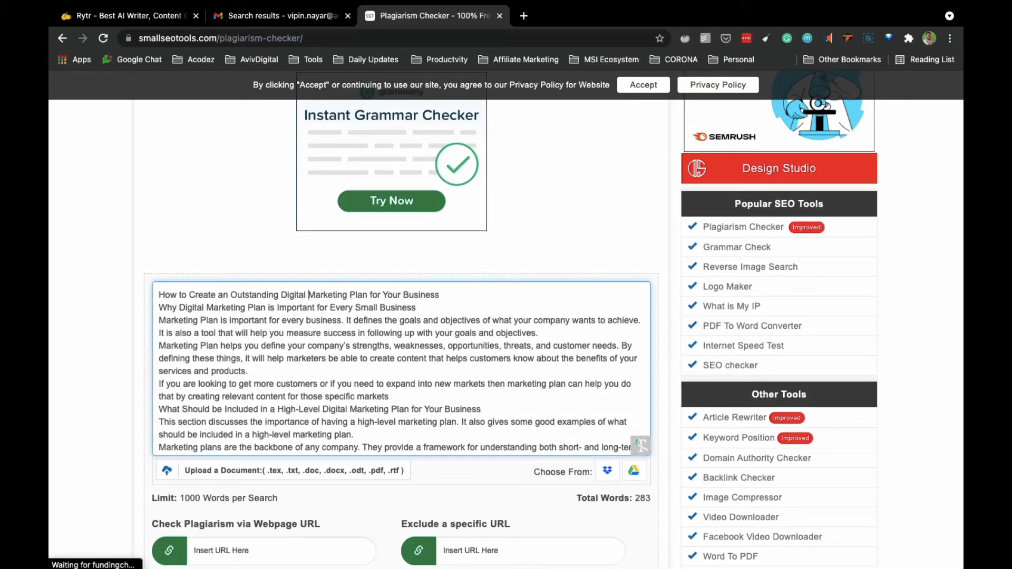
click(403, 294)
text(Small)
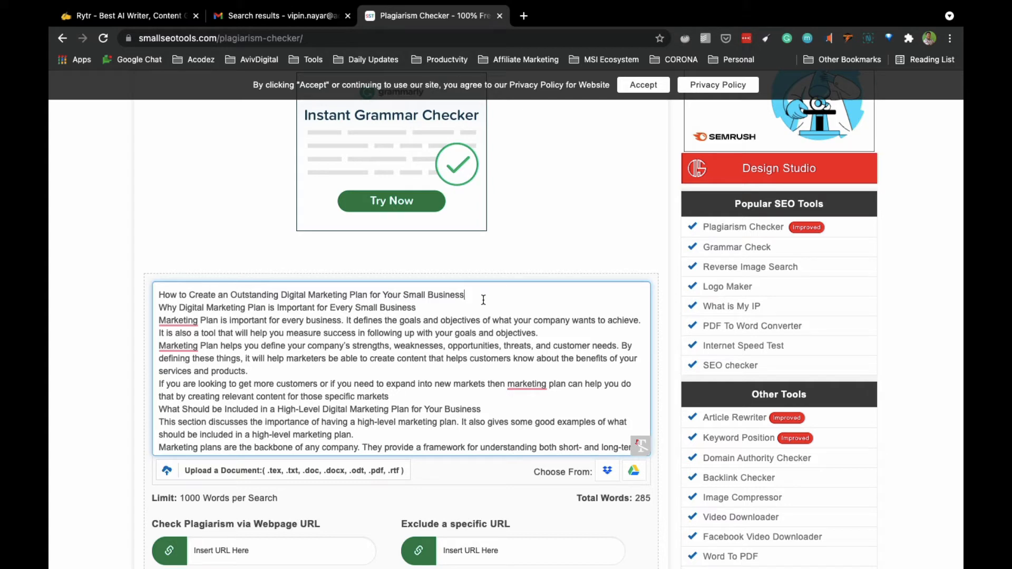
Try to start another plagiarism check for the article with the reworded title.
scroll(384, 364, down, 15)
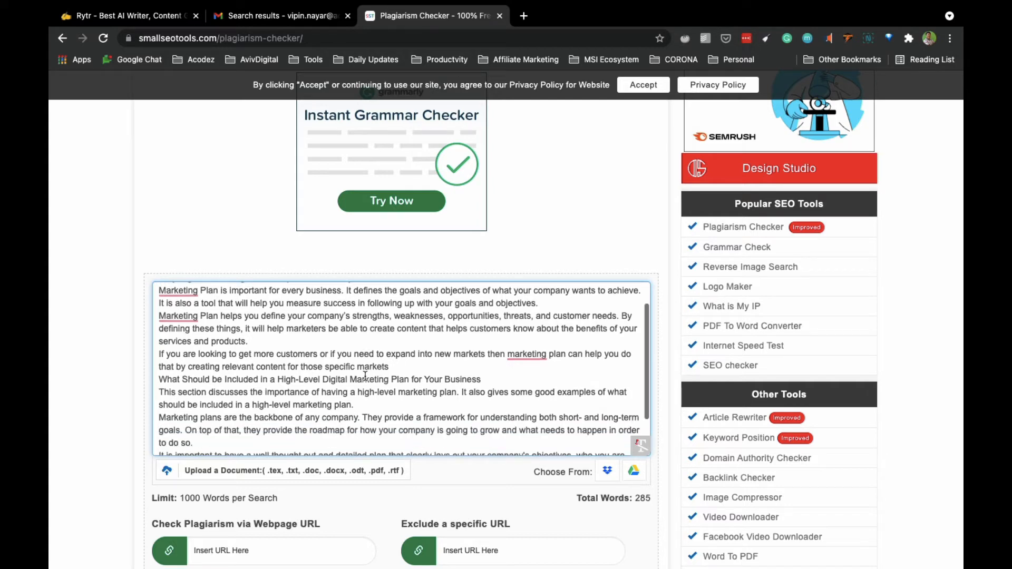
scroll(413, 411, down, 15)
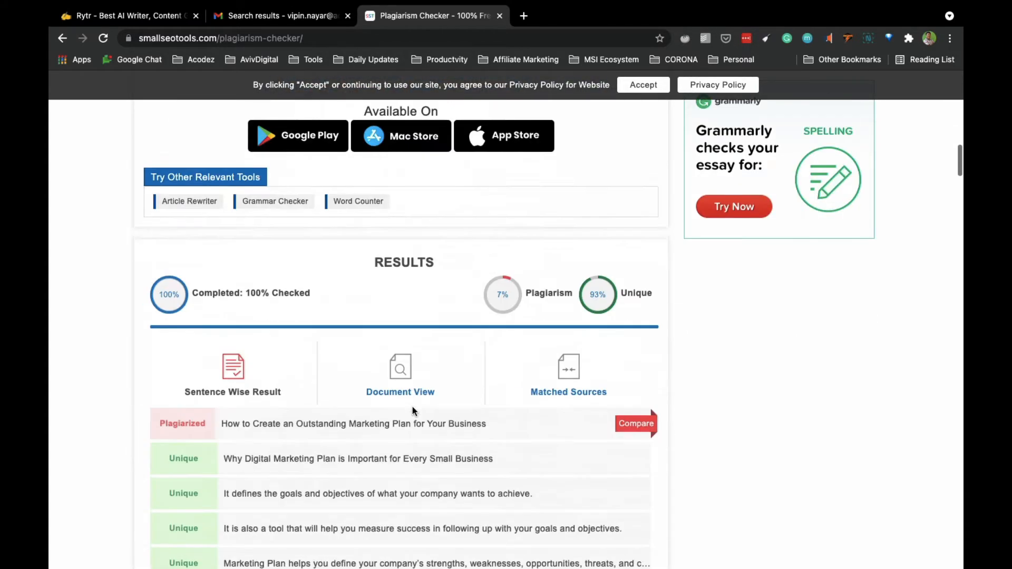
scroll(392, 399, down, 3)
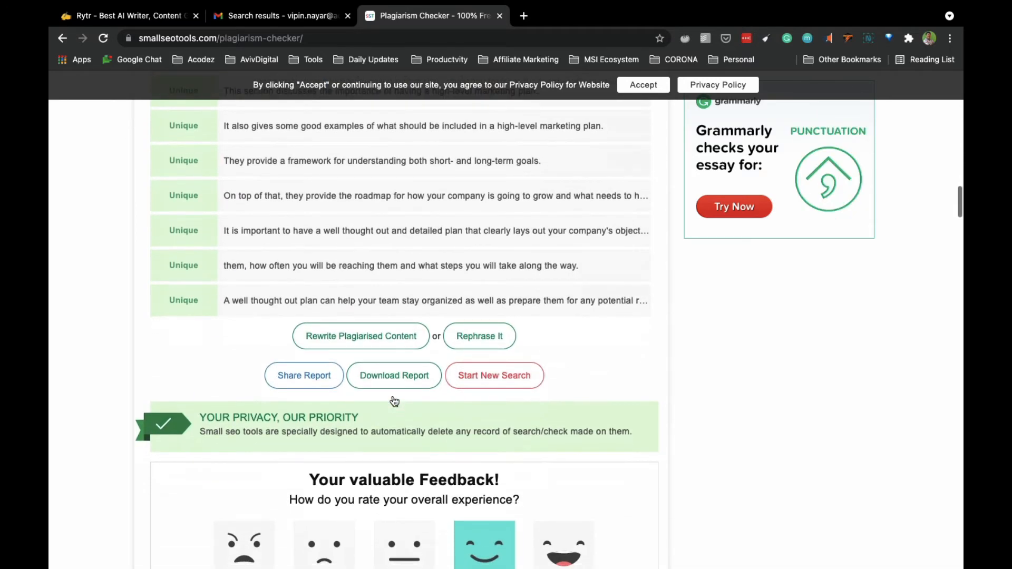
scroll(392, 400, down, 8)
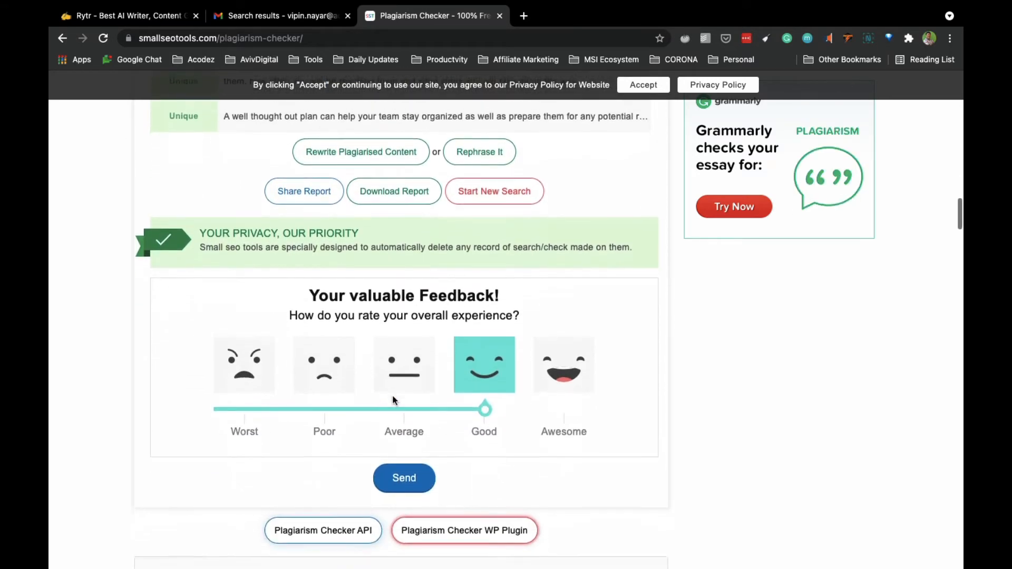
scroll(392, 400, up, 12)
scroll(392, 400, up, 15)
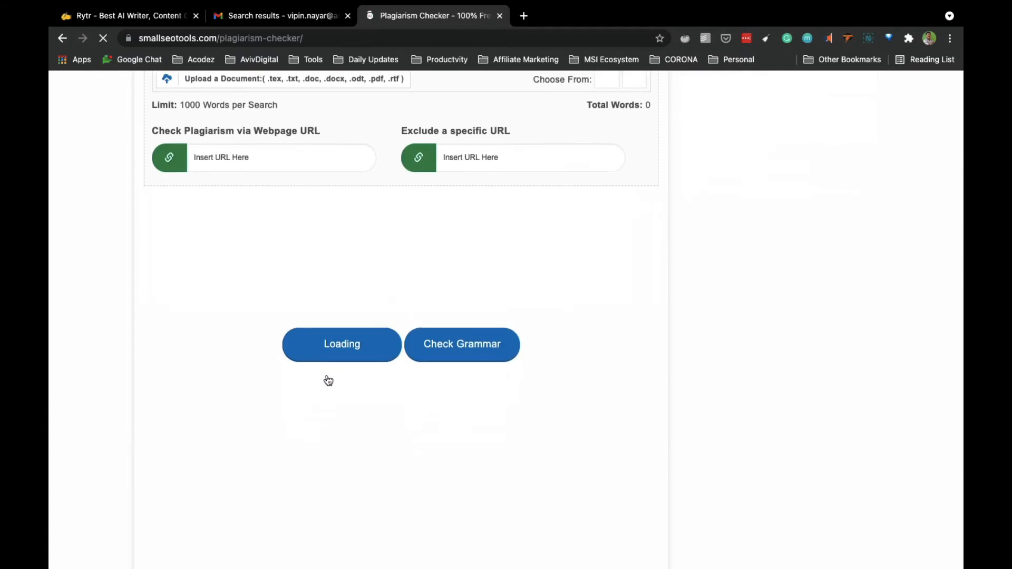
Switch to Rytr and set up the Business Idea Pitch use case with the business idea "digital marketing".
click(136, 18)
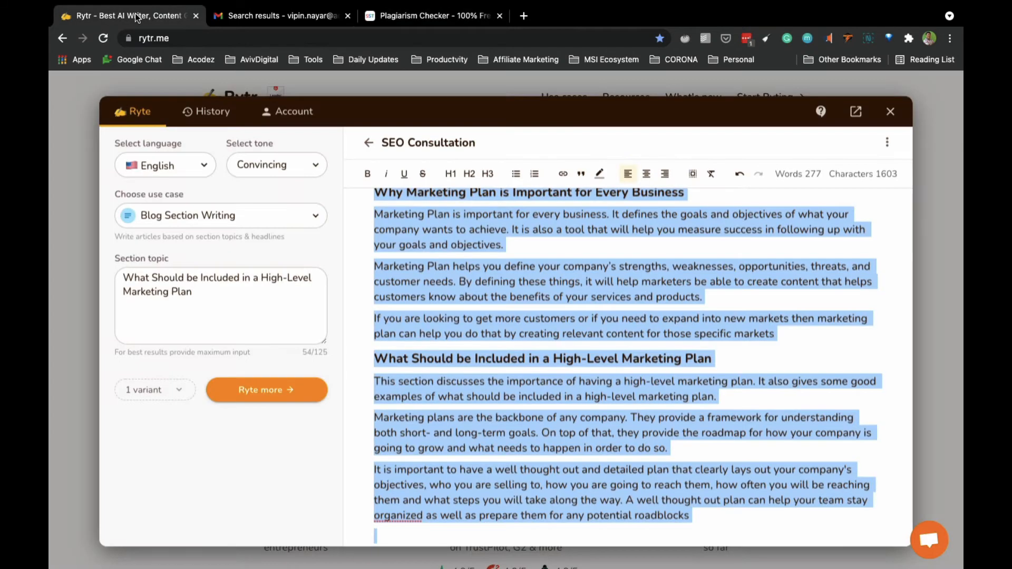
click(206, 221)
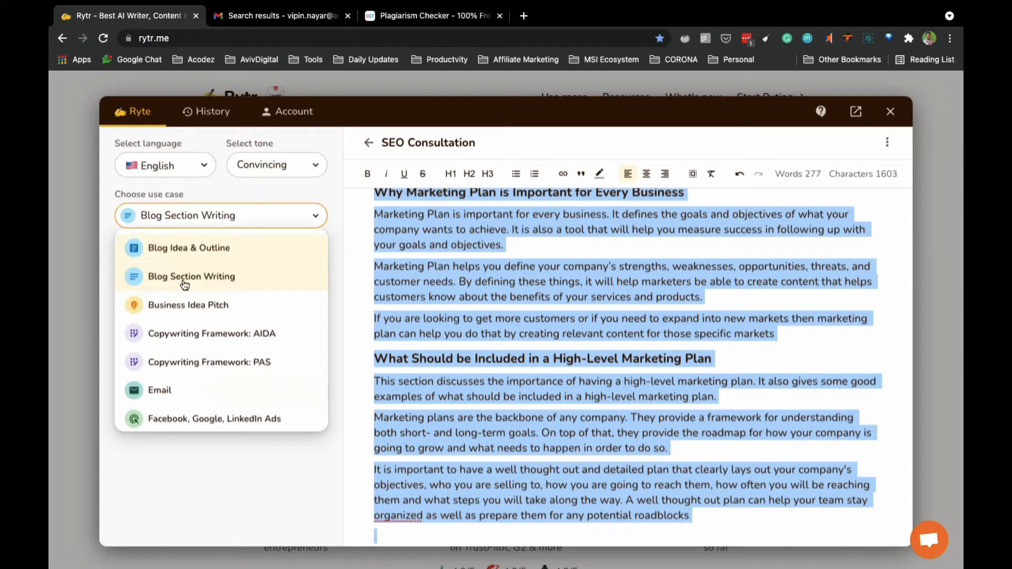
click(182, 311)
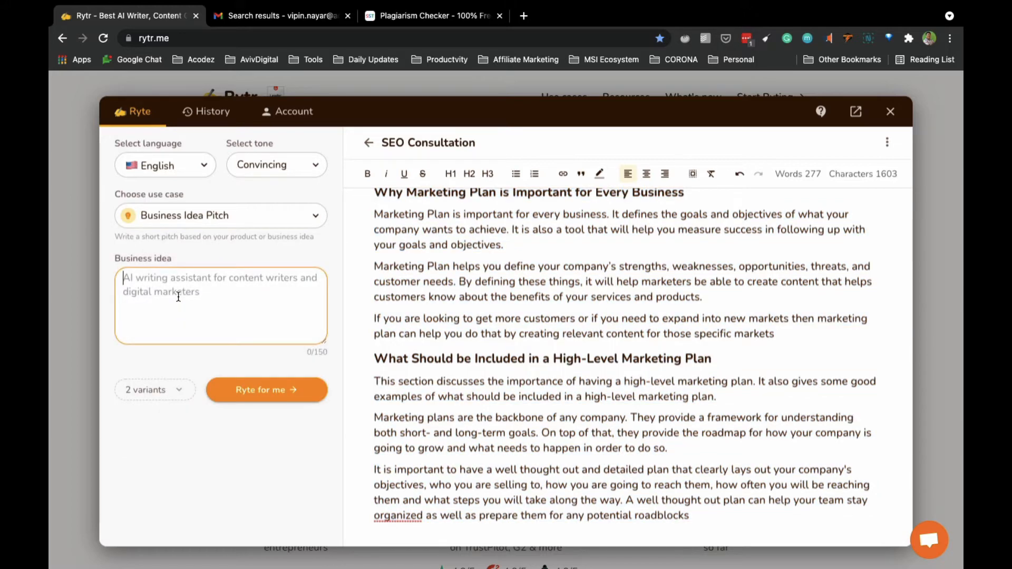
text(digital marketing)
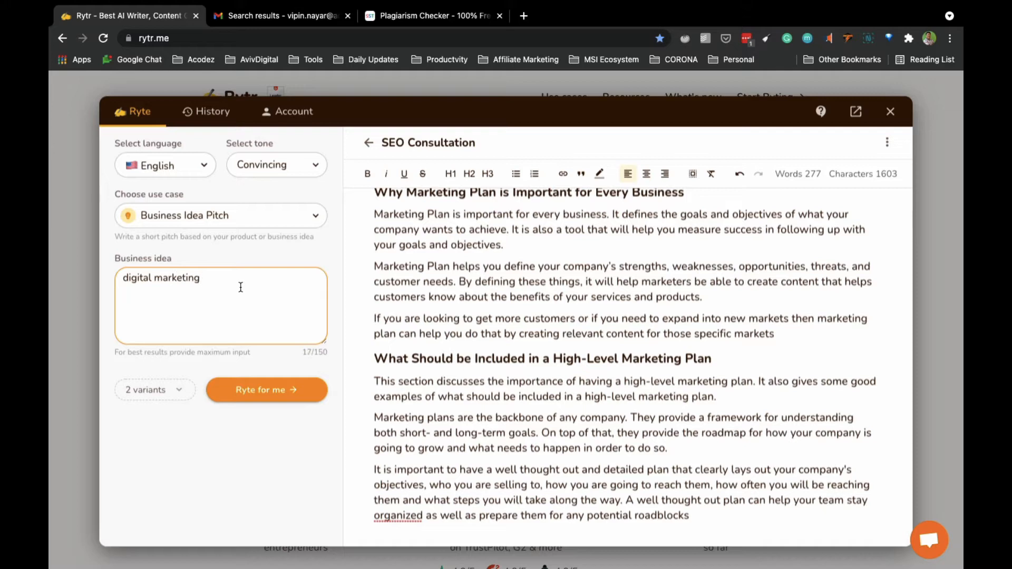
Replace the old article with a newly generated business pitch and start a new paragraph after its first sentence.
click(500, 329)
key(ctrl+a)
key(BackSpace)
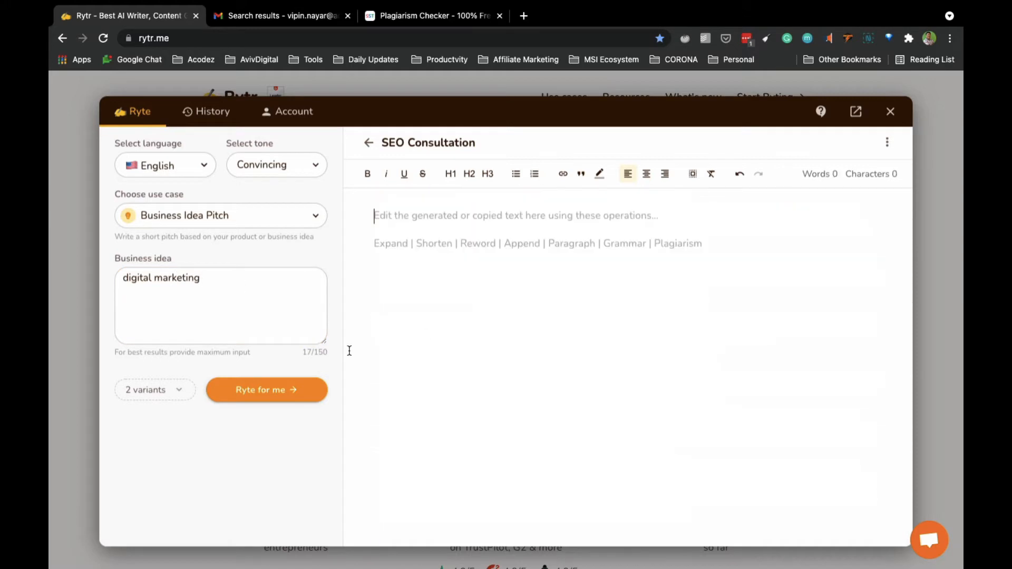
click(258, 400)
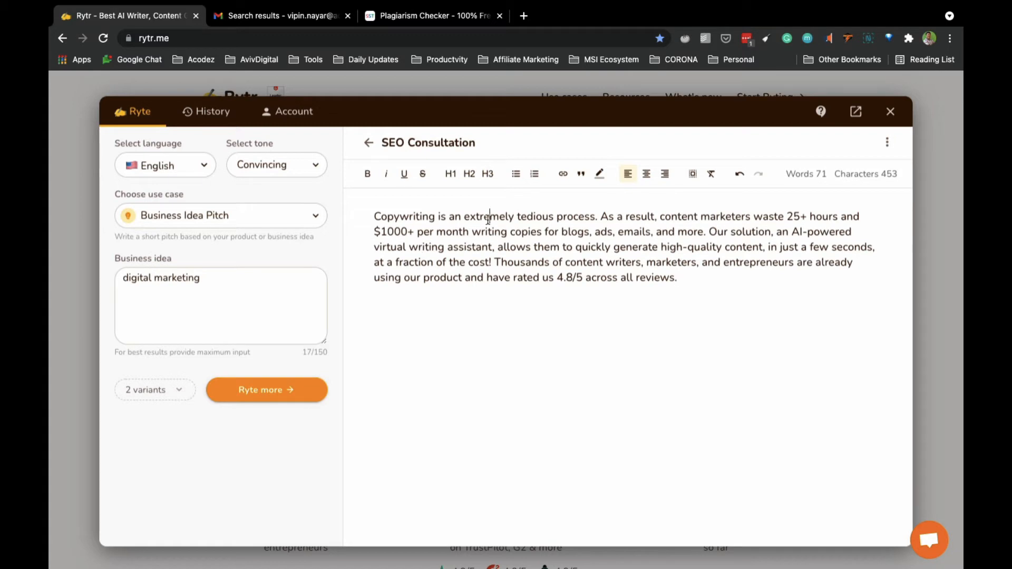
key(Return)
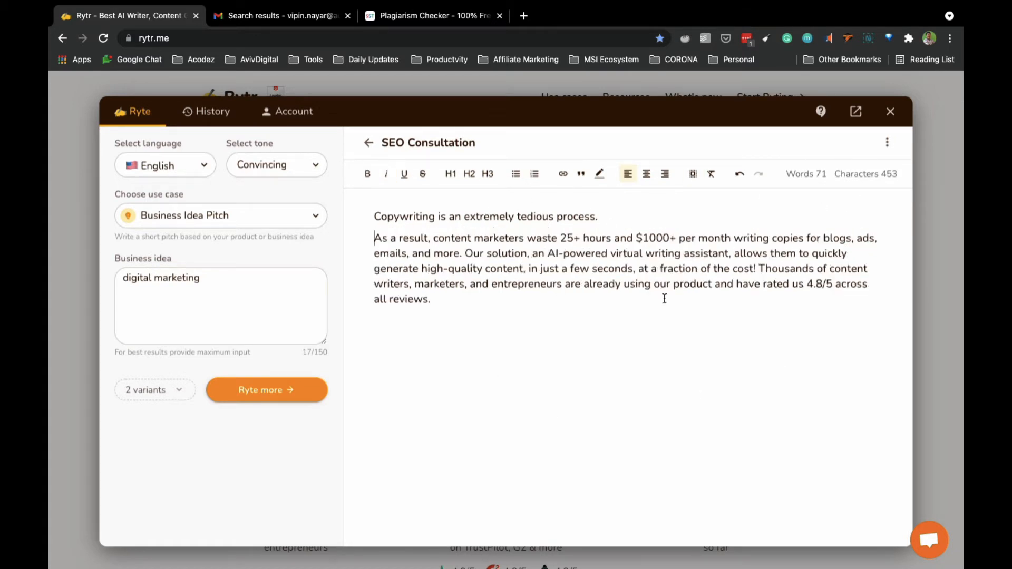
Set the tone to Passionate and generate two more variants of the business idea pitch.
click(276, 166)
scroll(251, 289, down, 5)
scroll(257, 358, down, 3)
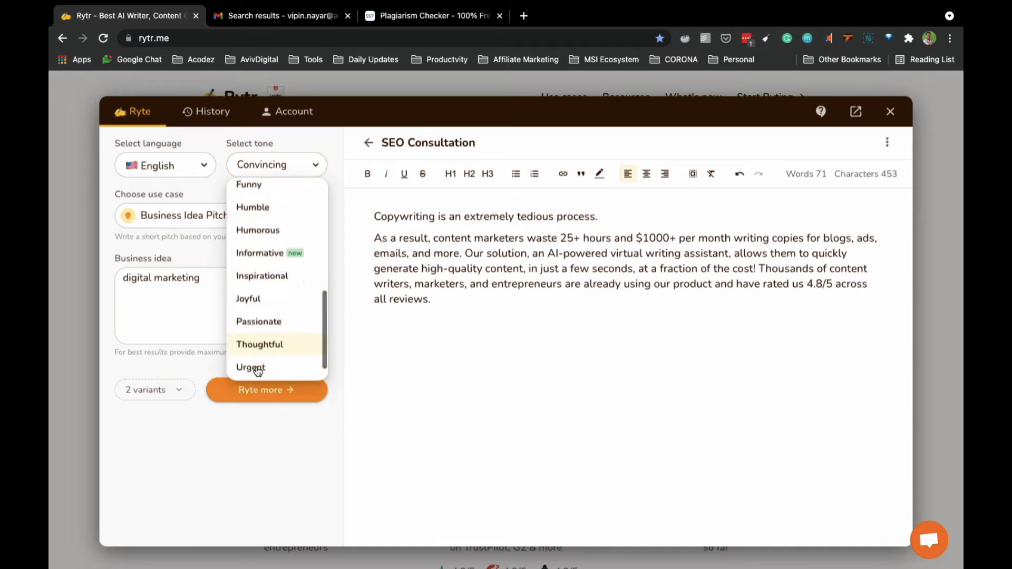
click(255, 295)
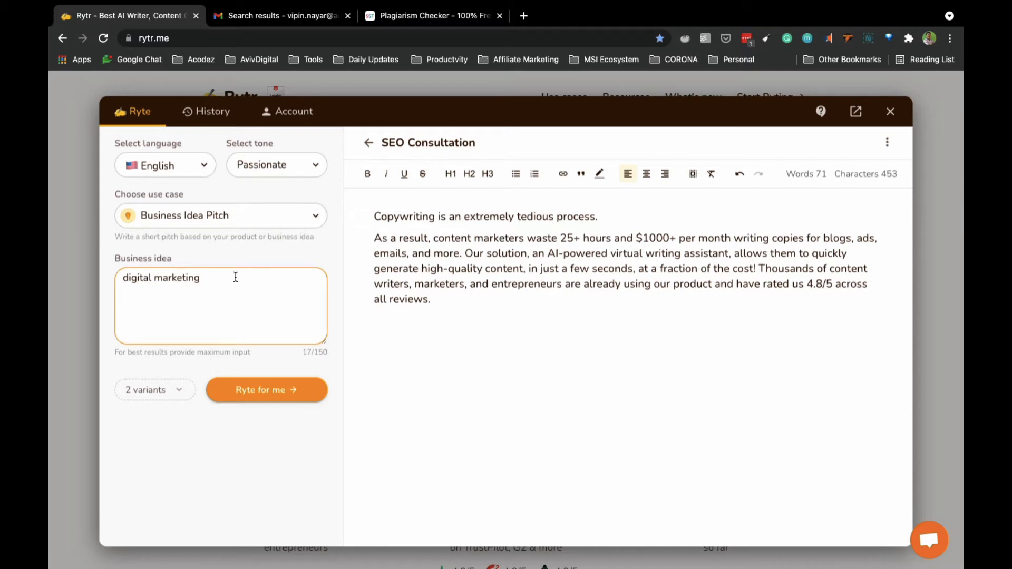
click(266, 391)
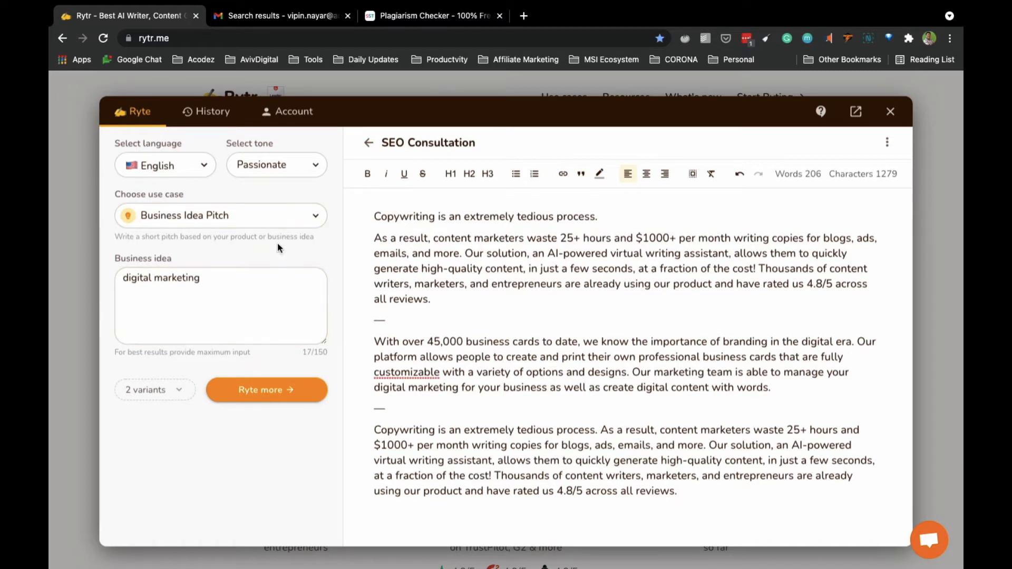
Choose the Copywriting Framework: AIDA use case and enter "digital marketing course" as the product or brand description.
click(272, 222)
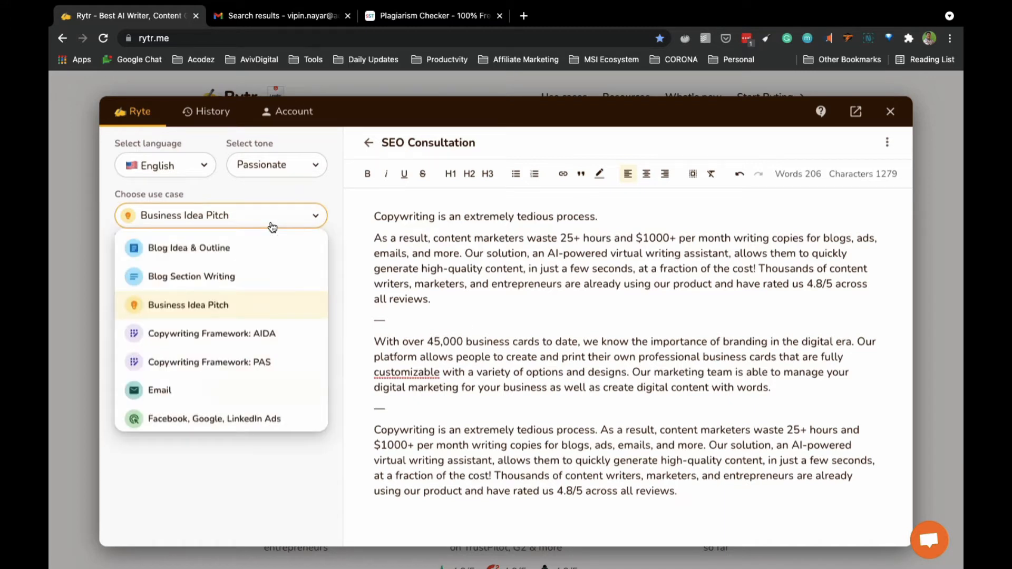
click(181, 344)
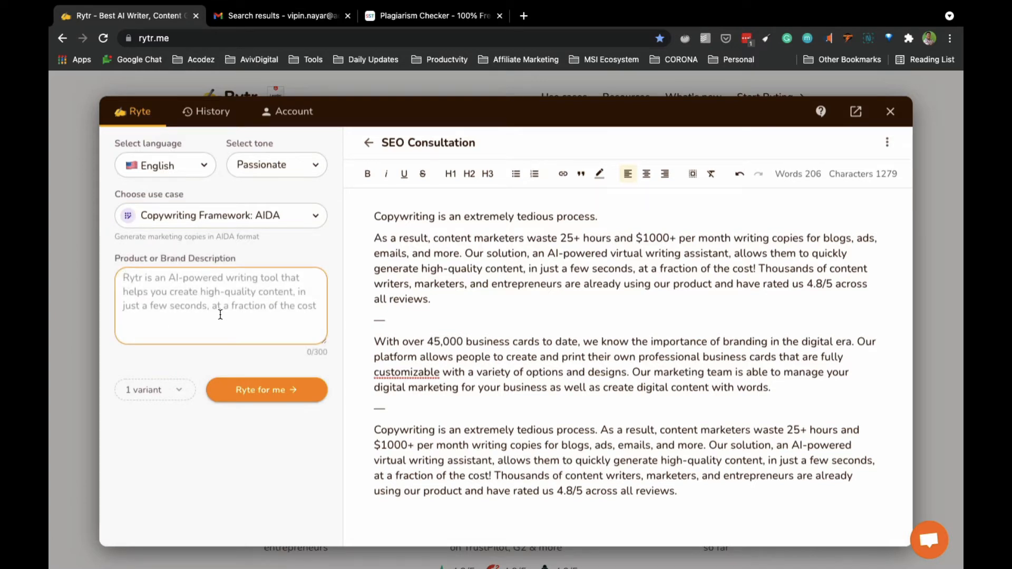
text(digital marke)
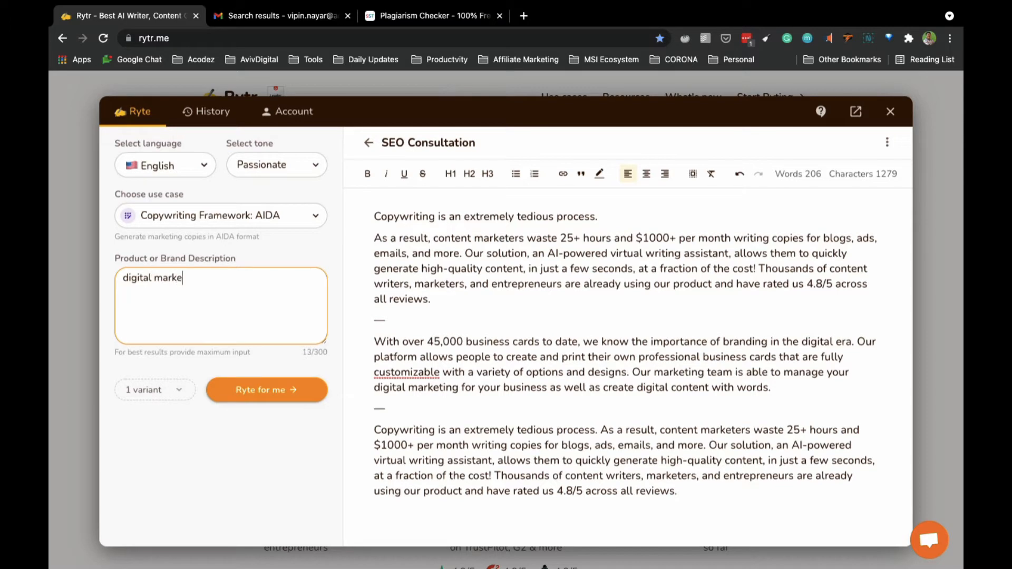
text(ting course)
Clear the pitches from the document and generate one AIDA marketing copy variant for the course.
click(425, 343)
key(ctrl+a)
key(BackSpace)
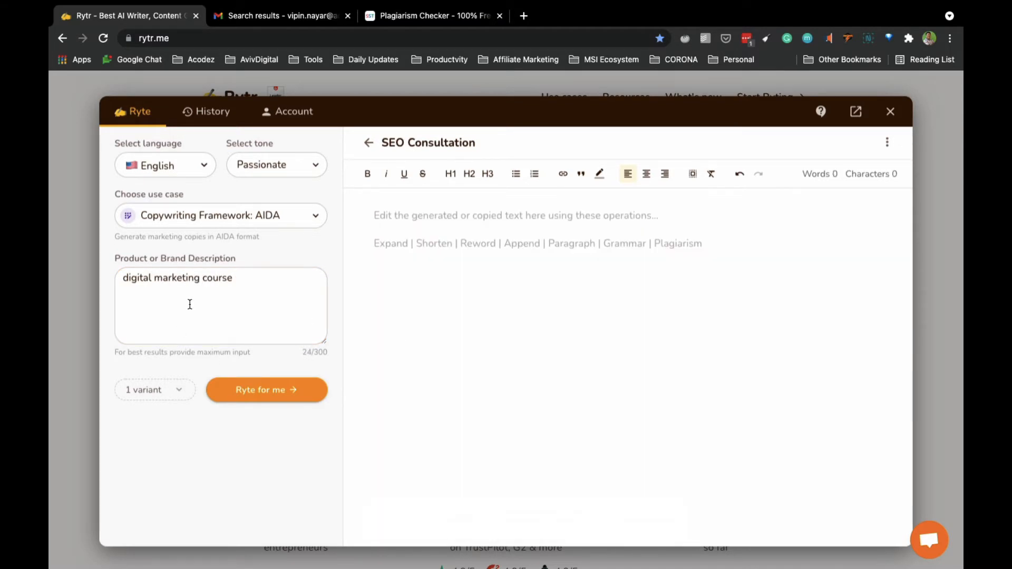
click(265, 393)
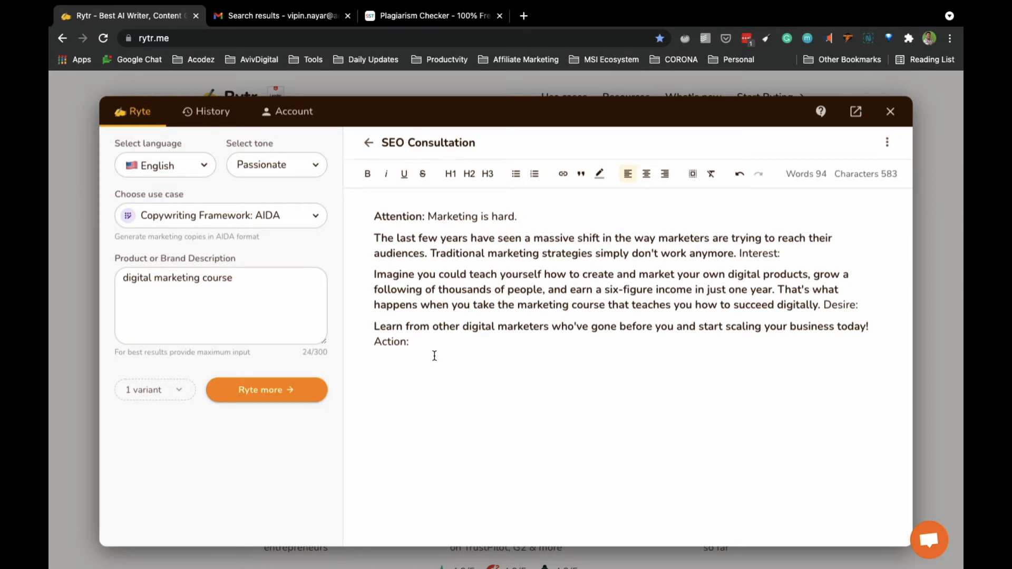
Set the tone to Casual and generate another AIDA marketing copy variant for the digital marketing course.
click(258, 166)
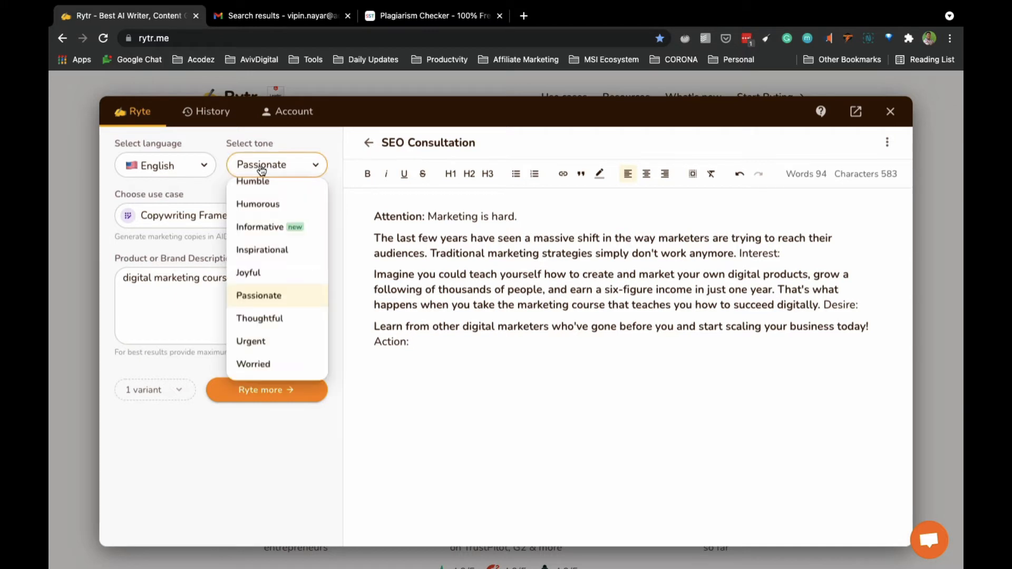
scroll(268, 202, up, 5)
click(269, 198)
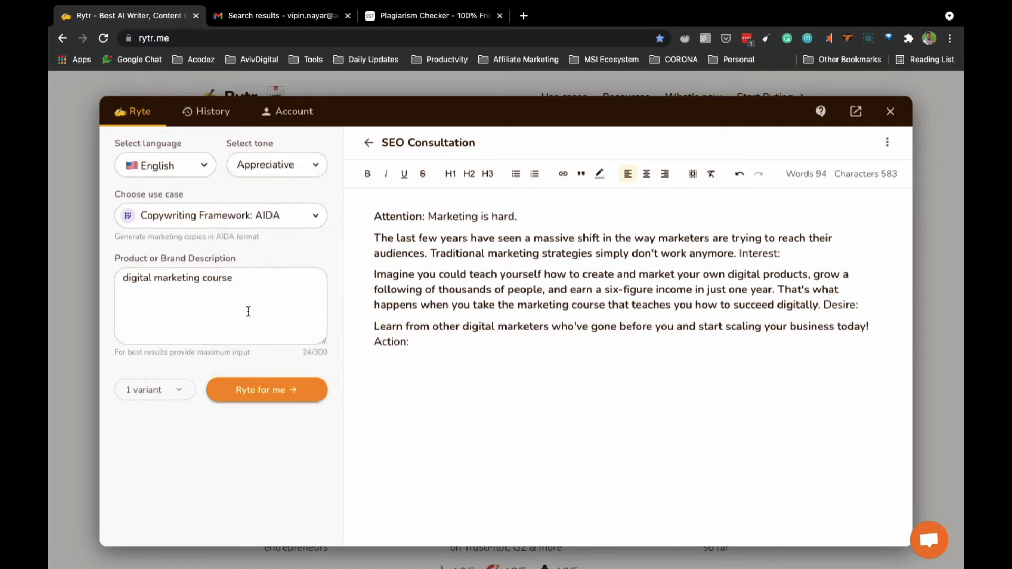
click(254, 165)
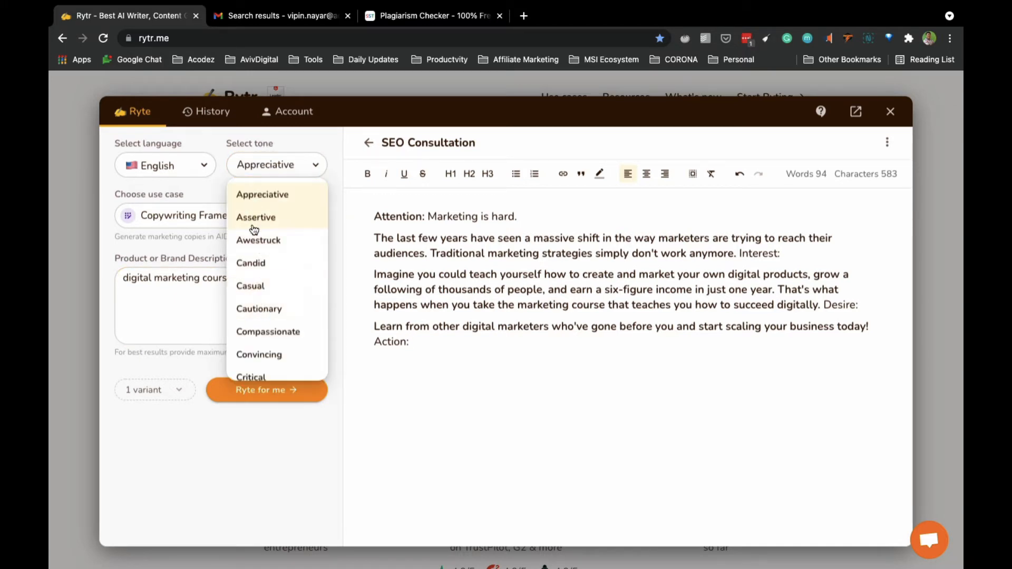
click(262, 289)
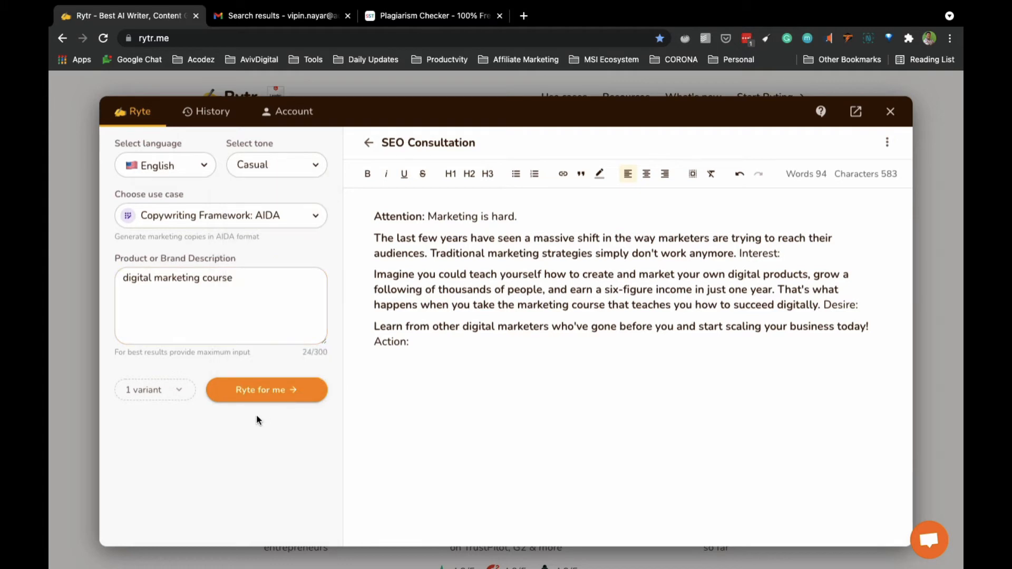
click(258, 396)
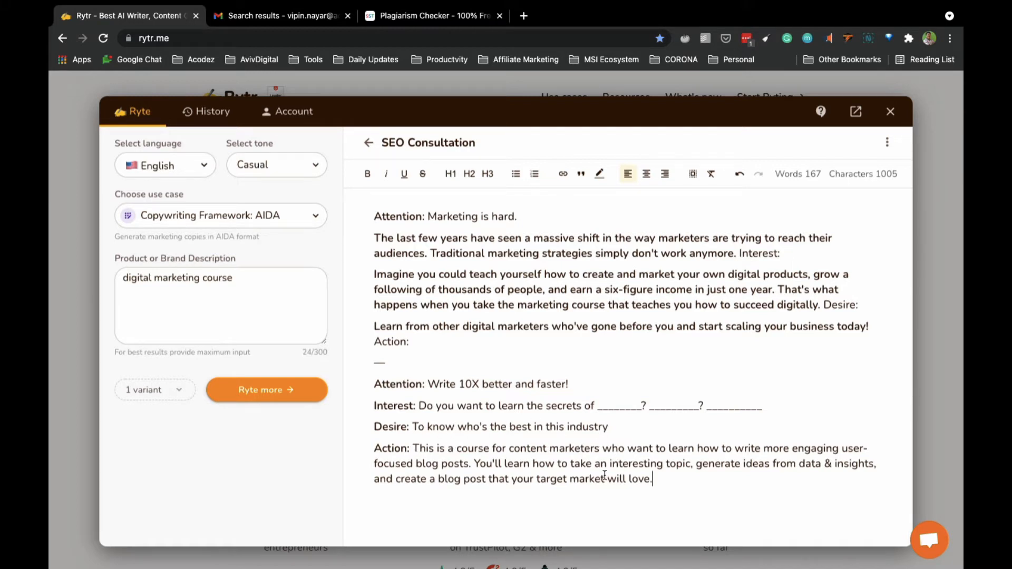
Choose the Copywriting Framework: PAS use case and enter "digital marketing" as the product or brand description.
click(259, 220)
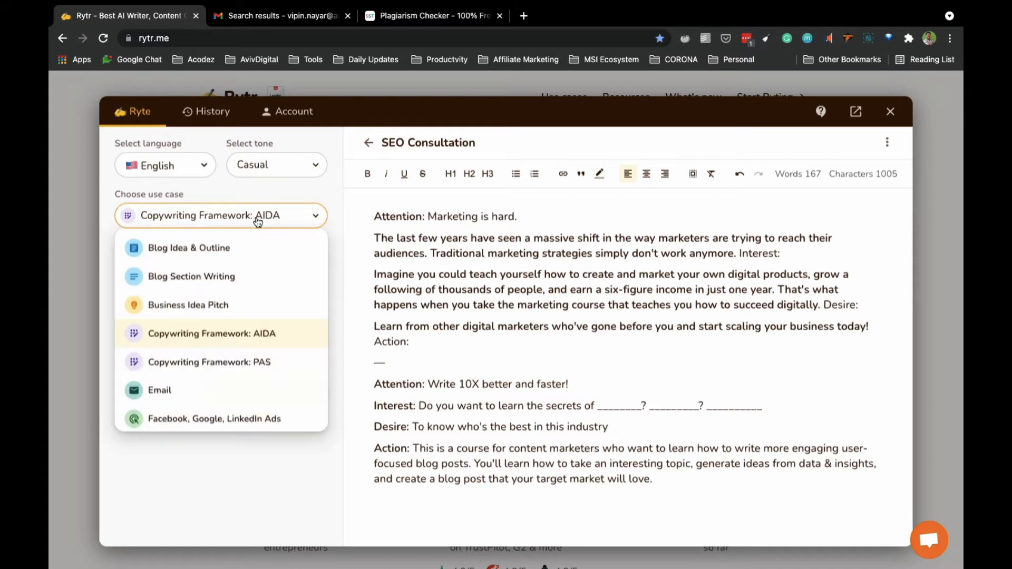
click(213, 362)
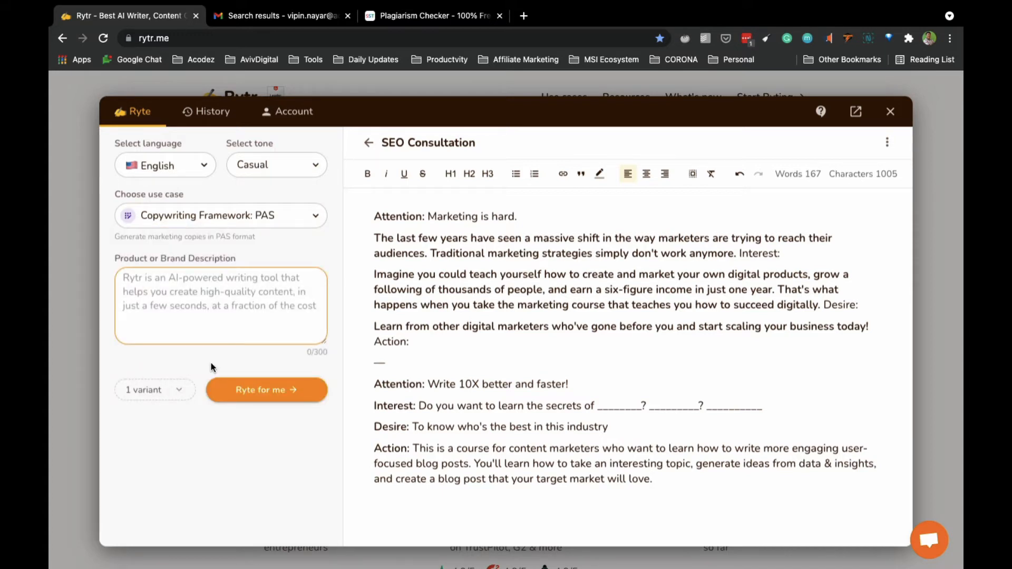
click(232, 293)
text(digital marke)
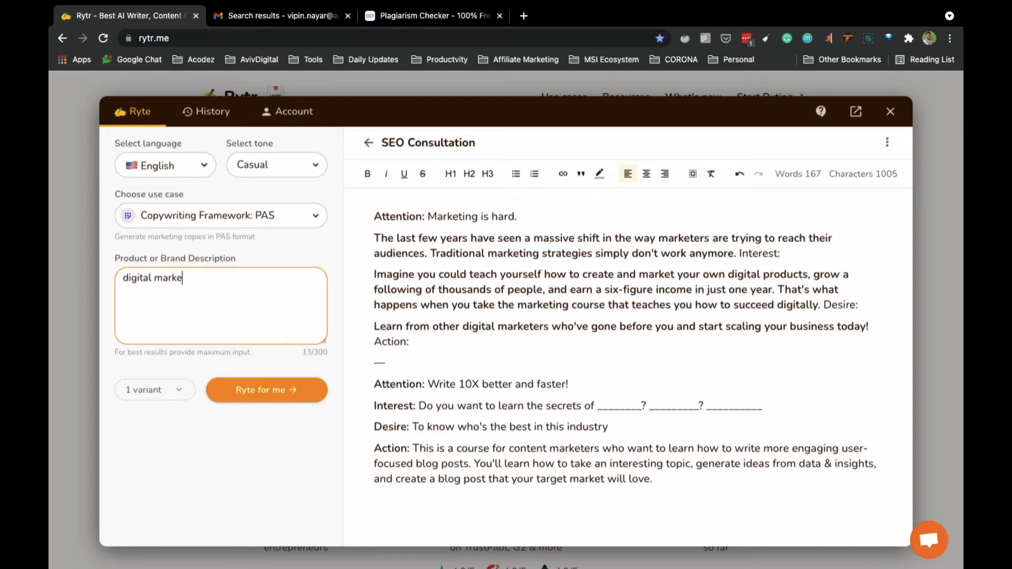
text(ting)
Clear the AIDA copies from the document and generate one PAS marketing copy variant.
click(498, 334)
key(ctrl+a)
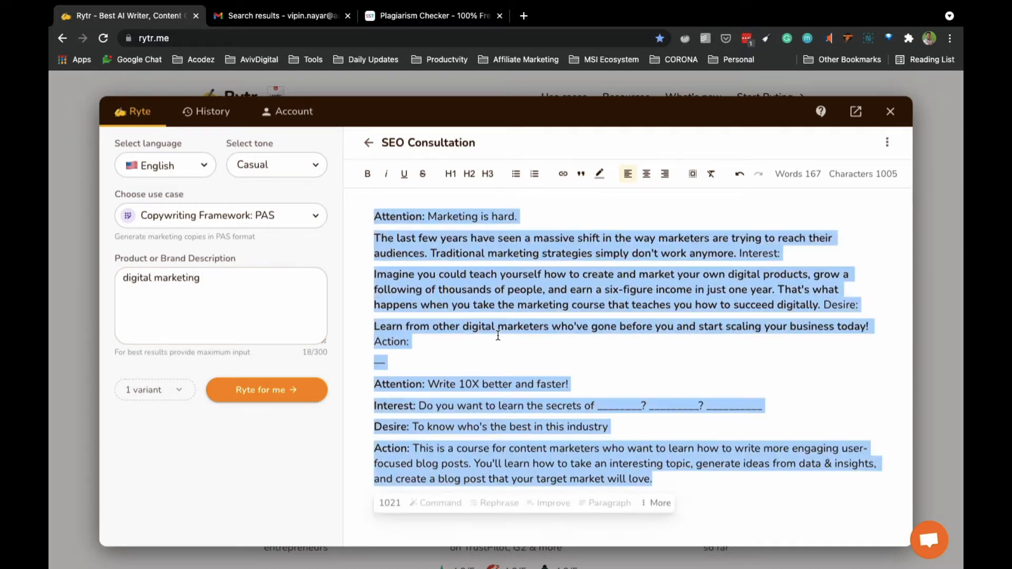
key(BackSpace)
click(261, 396)
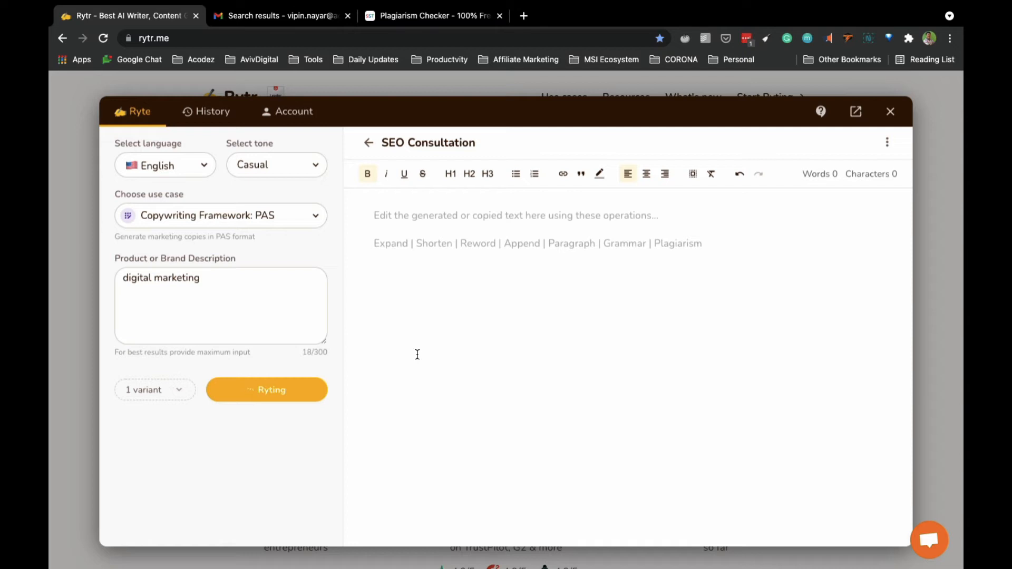
Switch to the Plagiarism Checker page, review the article's uniqueness results and submitted text, and return to Rytr.
click(403, 18)
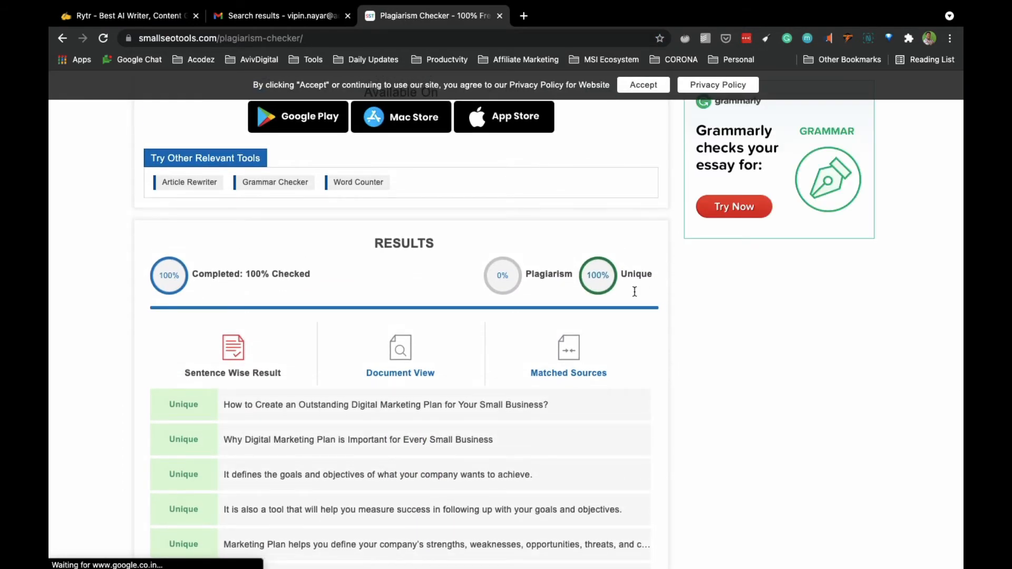
scroll(492, 449, down, 12)
scroll(492, 449, up, 10)
scroll(546, 340, up, 3)
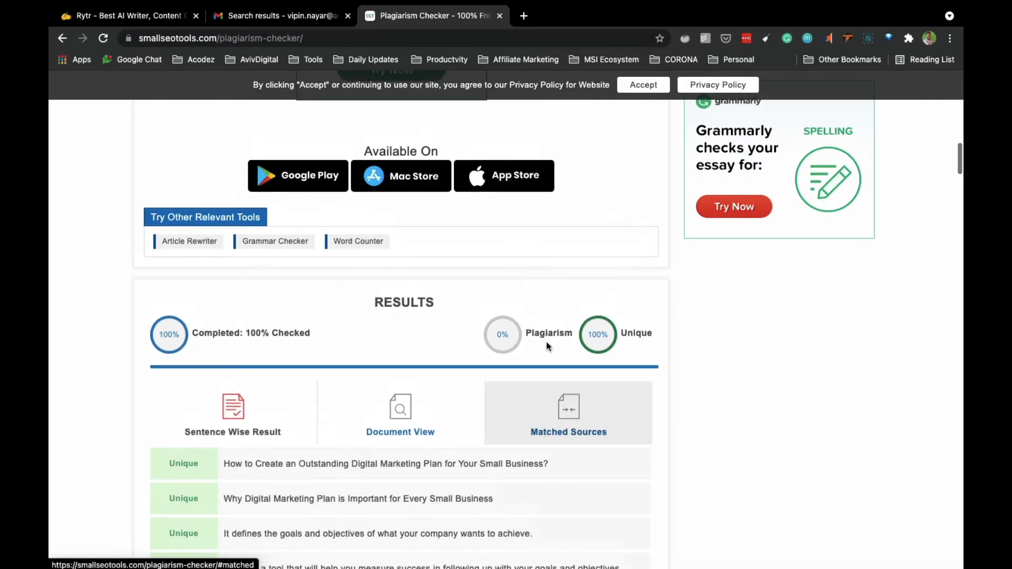
scroll(496, 397, up, 5)
scroll(496, 397, up, 15)
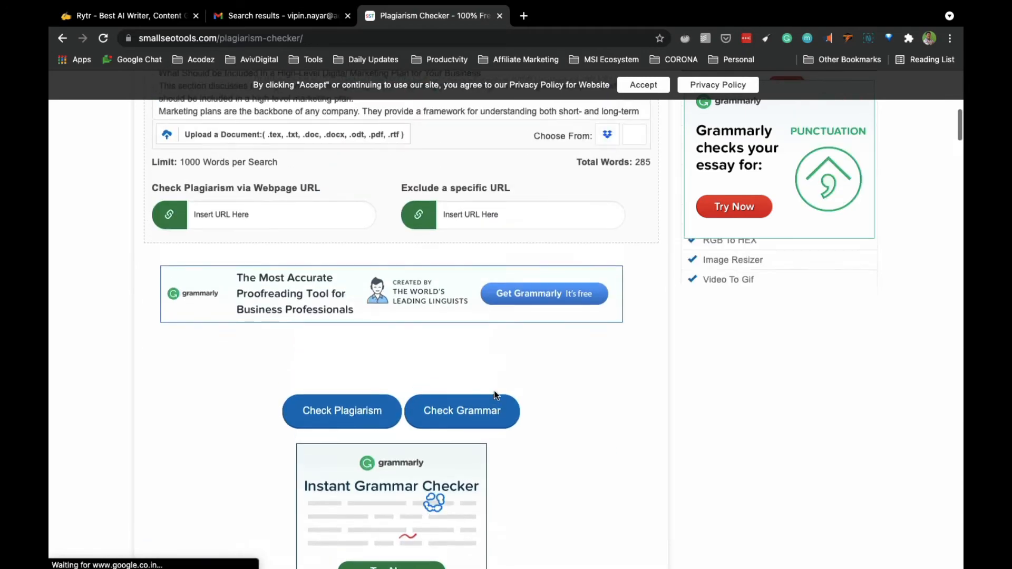
scroll(269, 515, down, 2)
scroll(269, 515, down, 2)
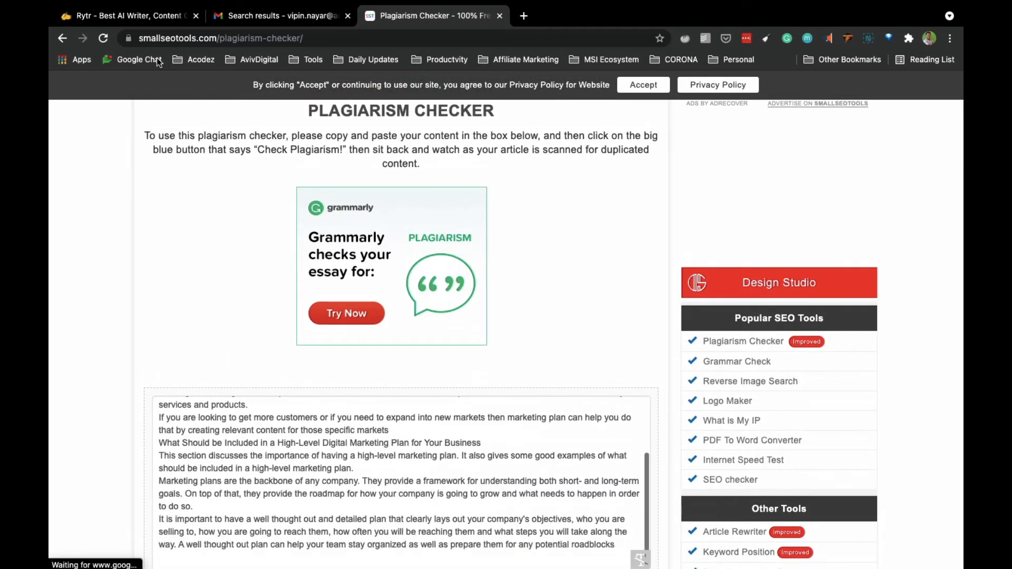
click(156, 18)
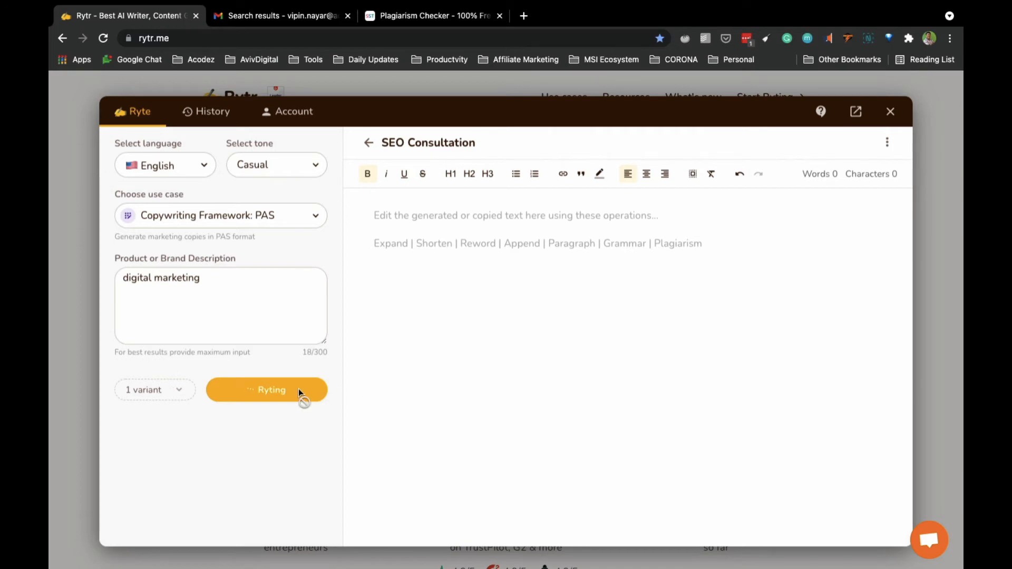
Look through the full list of available writing use cases, from blog ideas to video ideas.
click(279, 335)
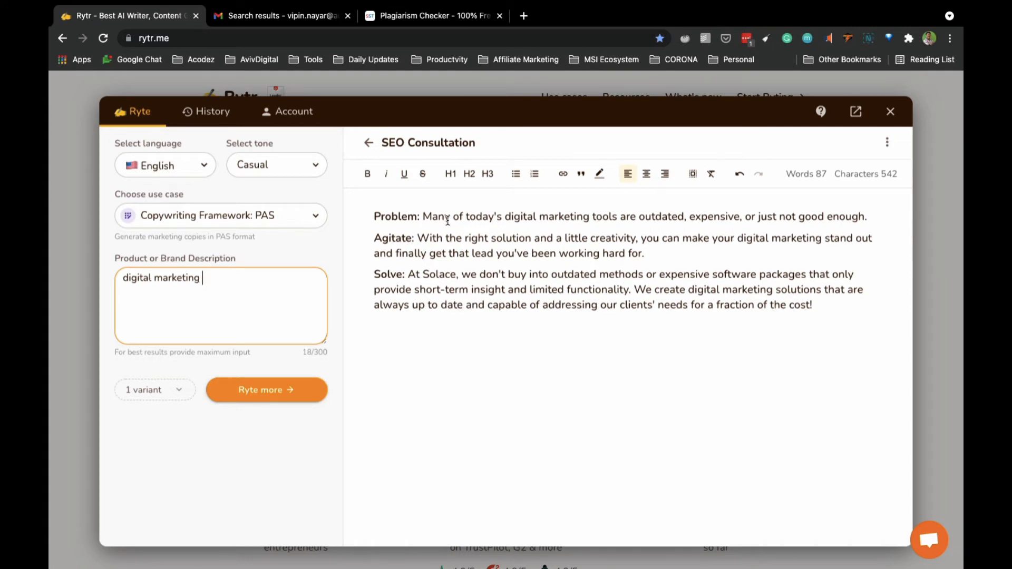
click(271, 222)
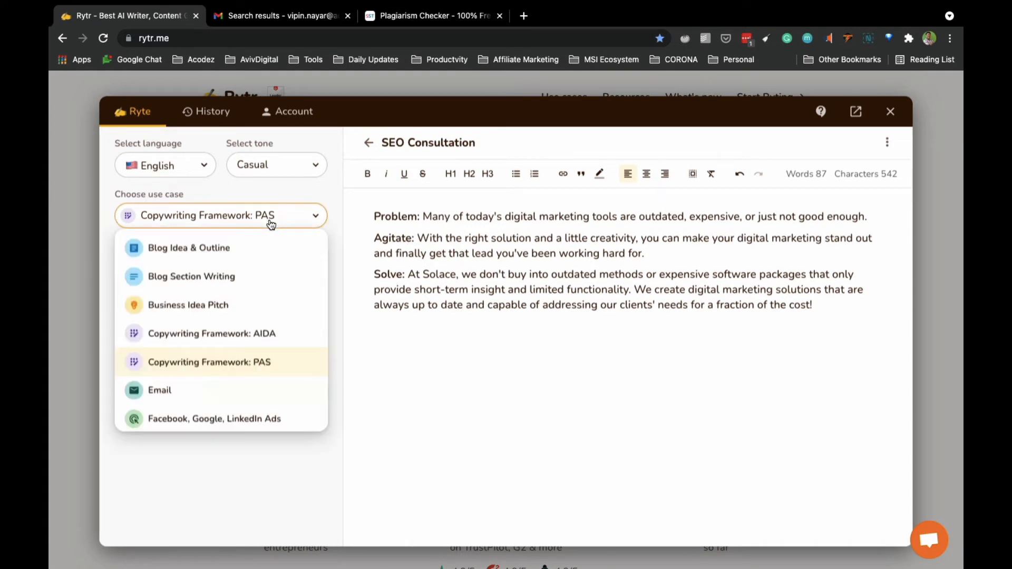
scroll(223, 369, down, 3)
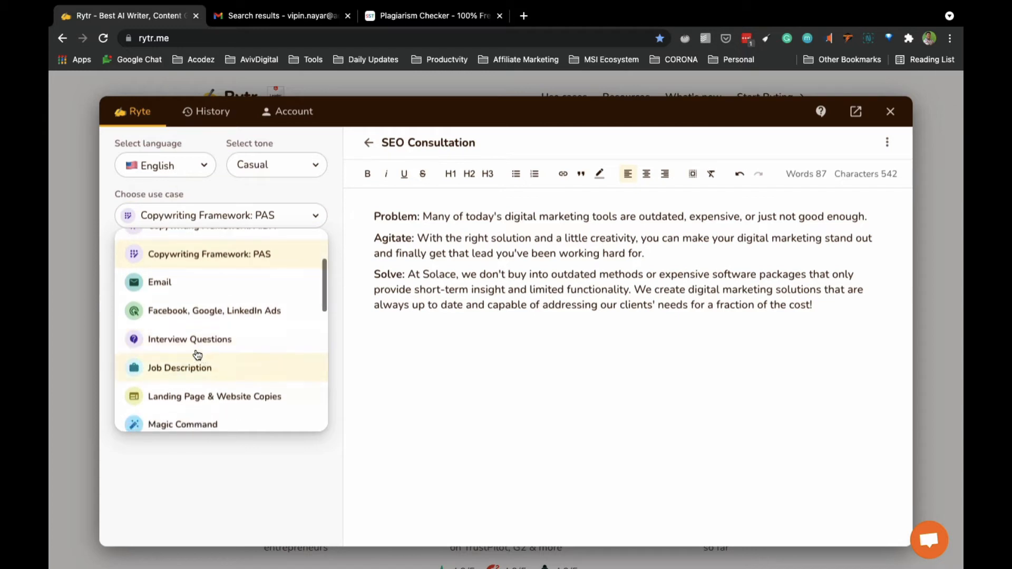
scroll(211, 343, down, 2)
scroll(181, 377, down, 3)
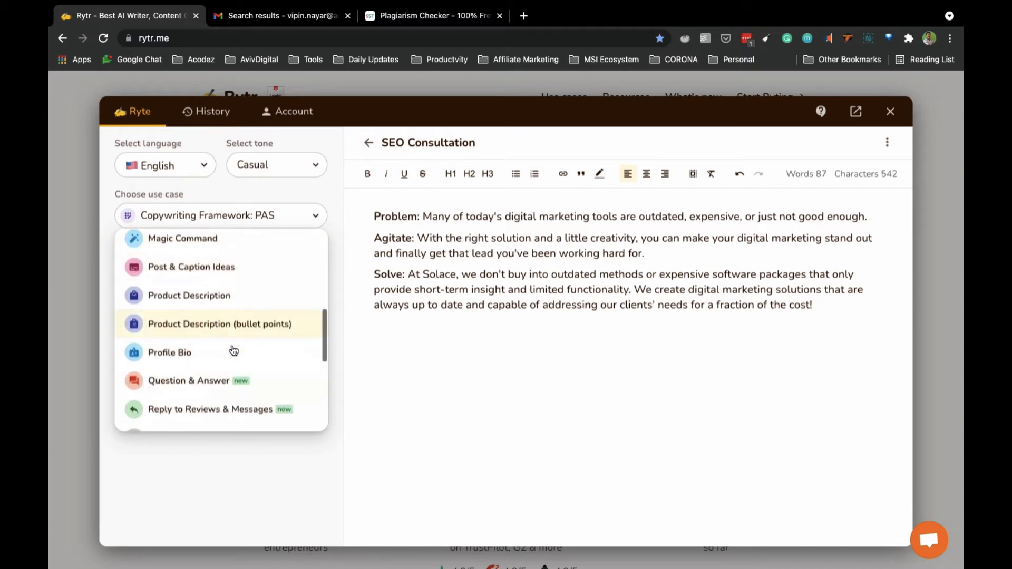
scroll(200, 362, down, 7)
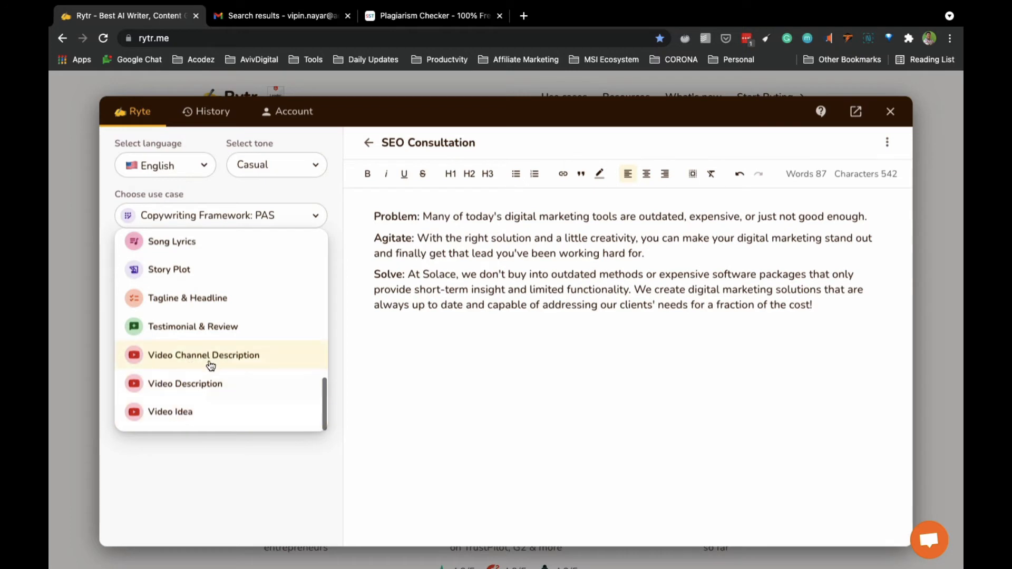
scroll(149, 369, up, 1)
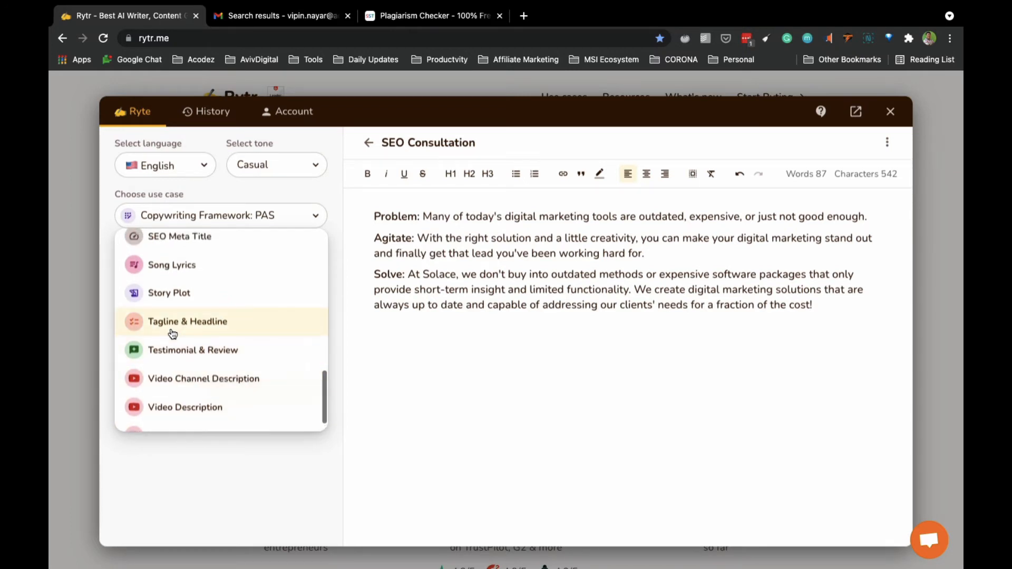
scroll(191, 334, up, 1)
scroll(190, 331, up, 1)
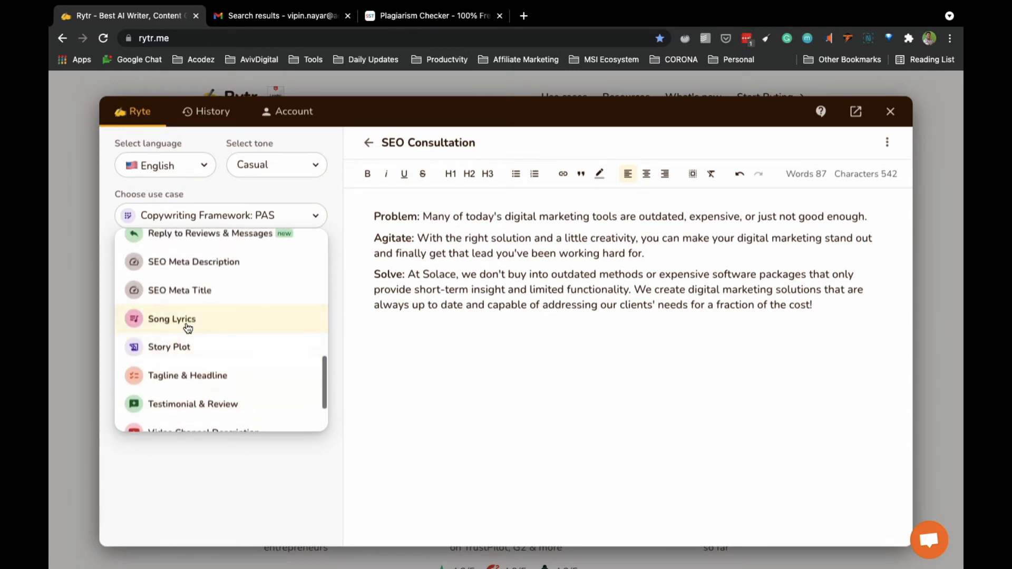
scroll(174, 337, up, 1)
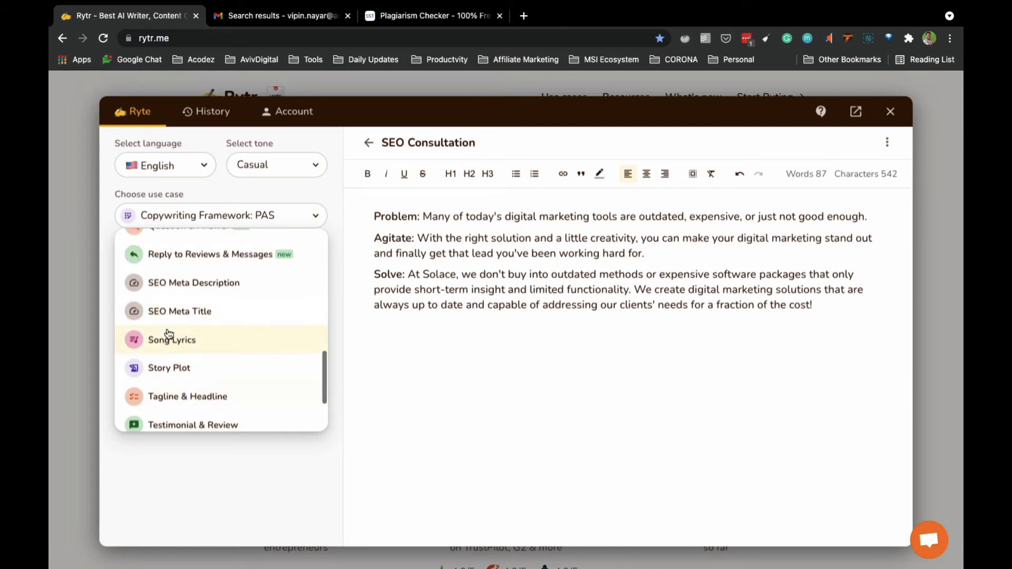
scroll(187, 317, up, 1)
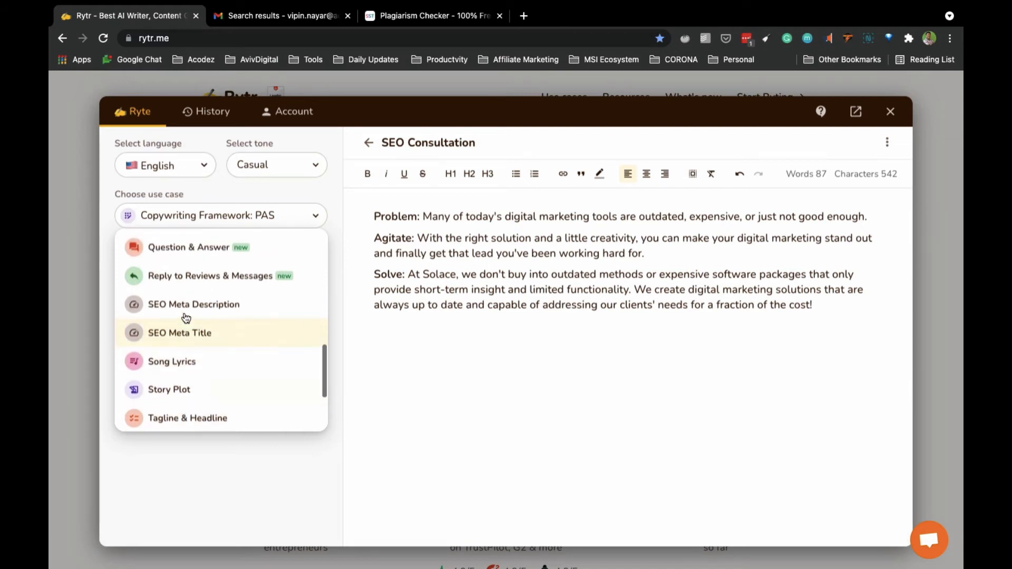
scroll(208, 323, up, 1)
scroll(228, 319, up, 1)
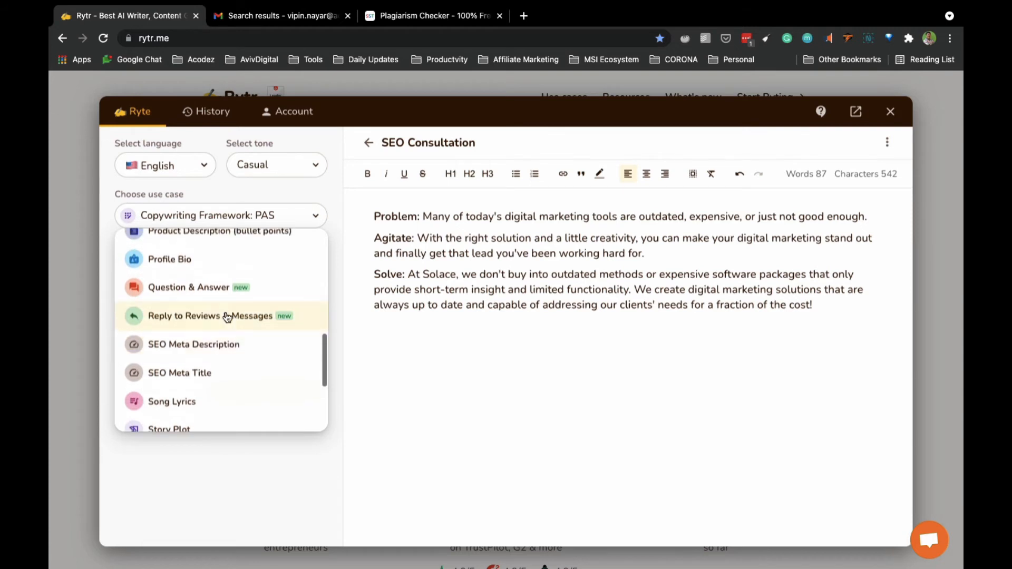
scroll(216, 322, up, 2)
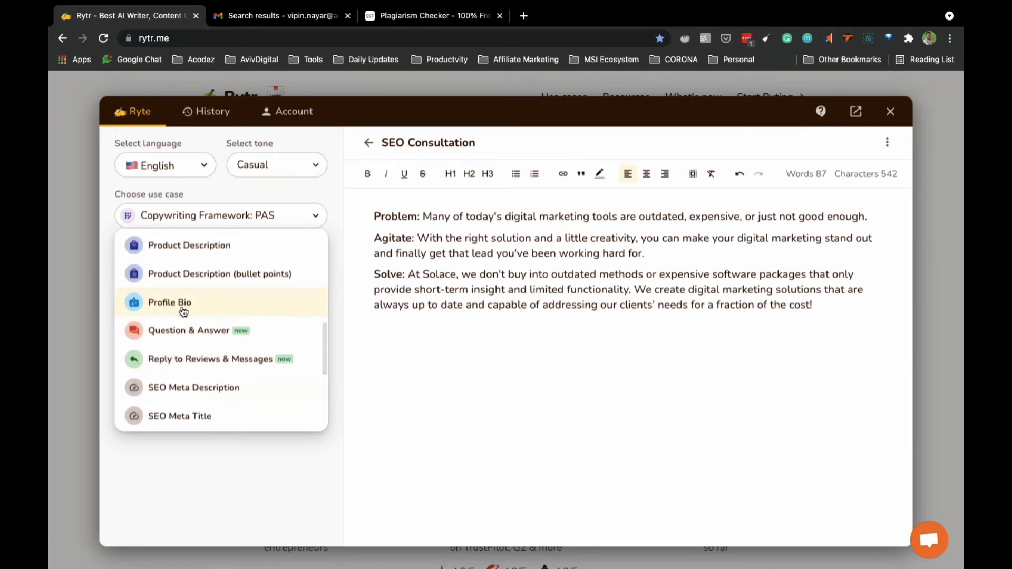
scroll(169, 308, up, 1)
scroll(221, 310, up, 1)
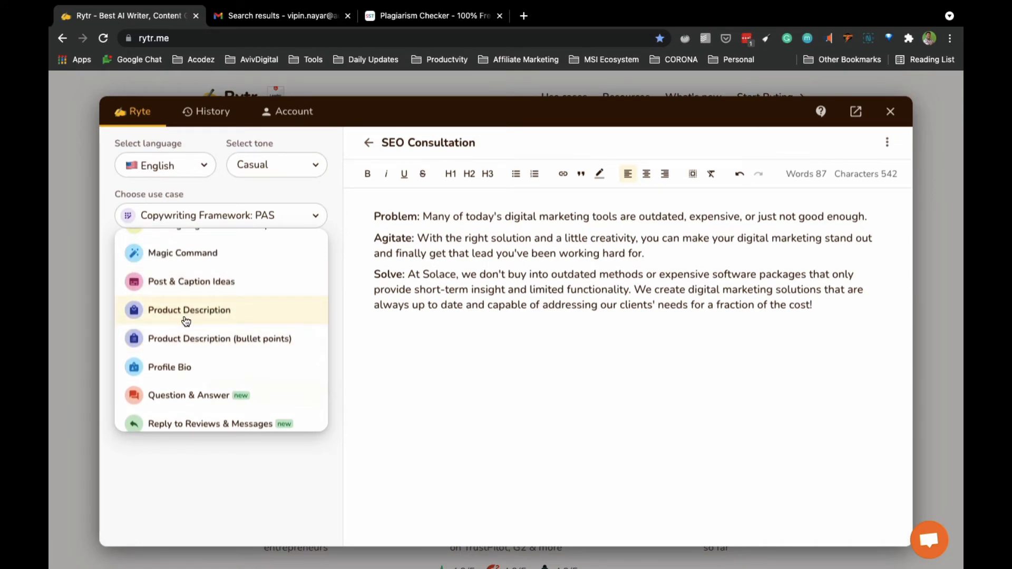
scroll(187, 326, up, 5)
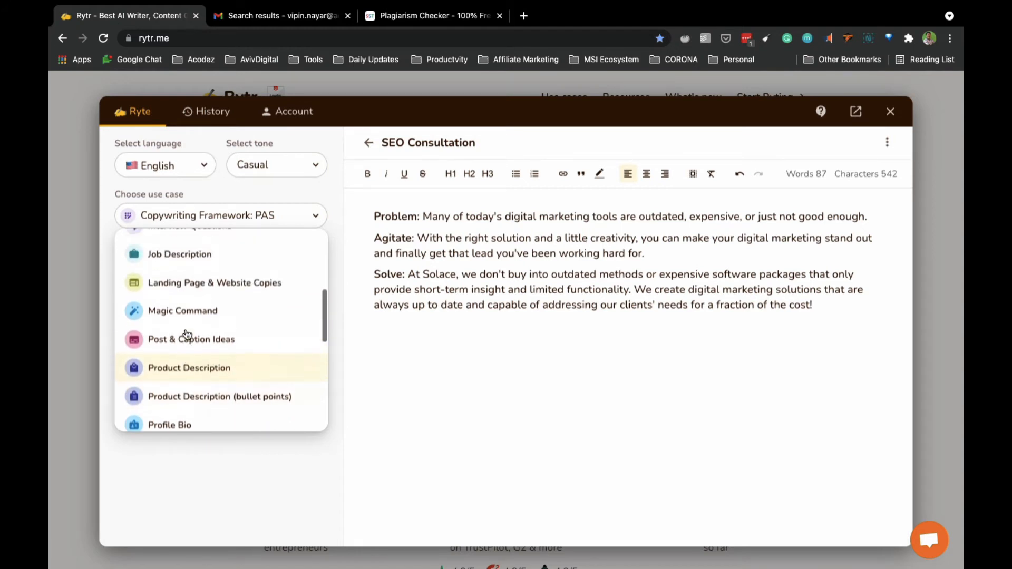
scroll(187, 334, up, 3)
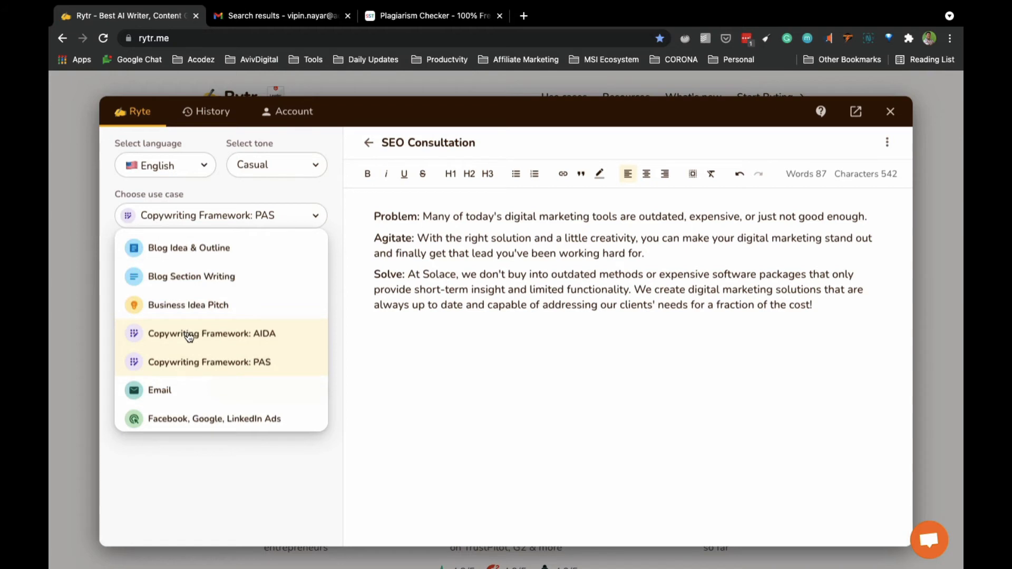
Choose the Facebook, Google, LinkedIn Ads use case, entering the expert's name as product name and "digital marketing expert kerala" as product description.
scroll(191, 348, down, 1)
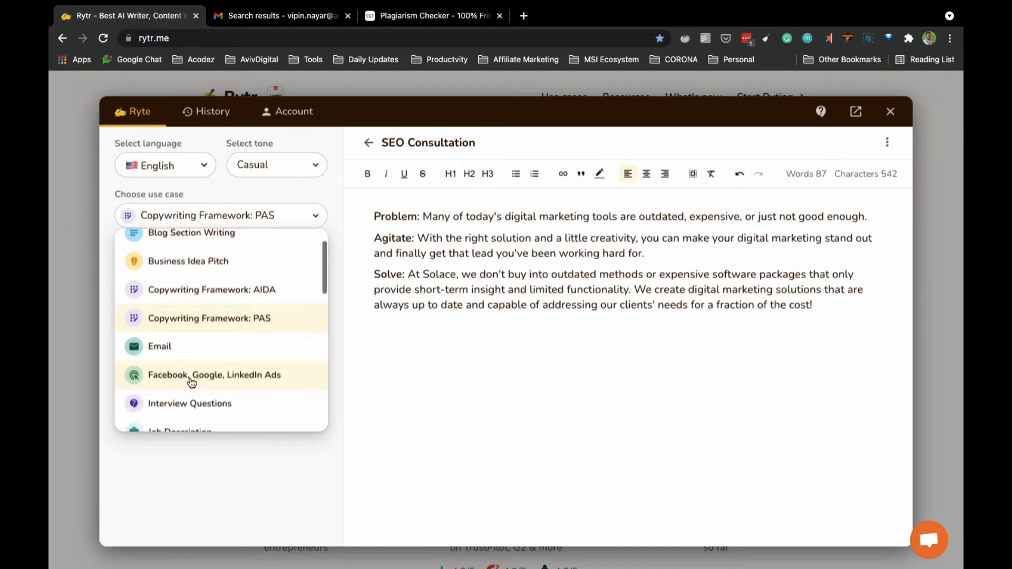
click(190, 378)
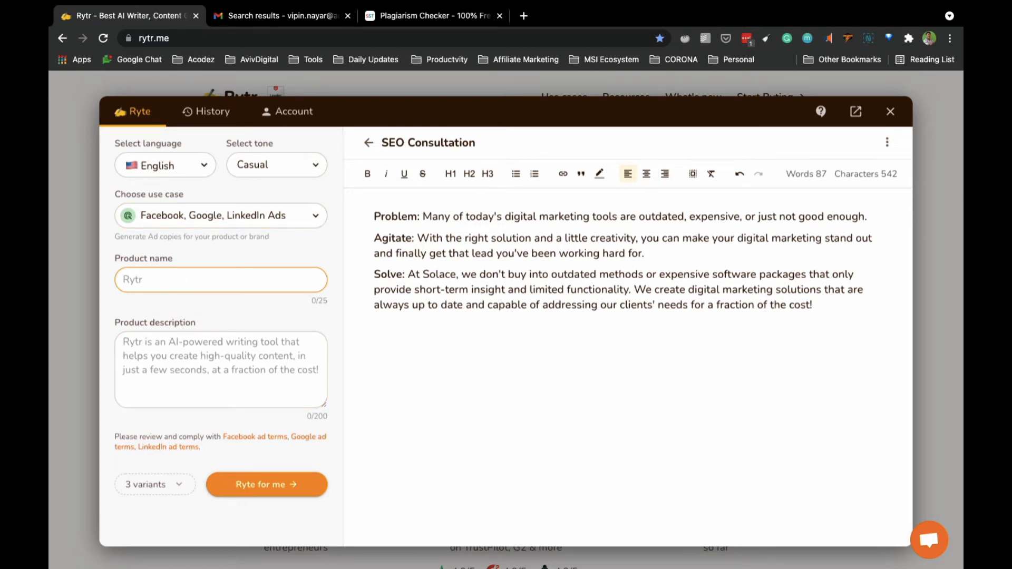
text(vipinnayar)
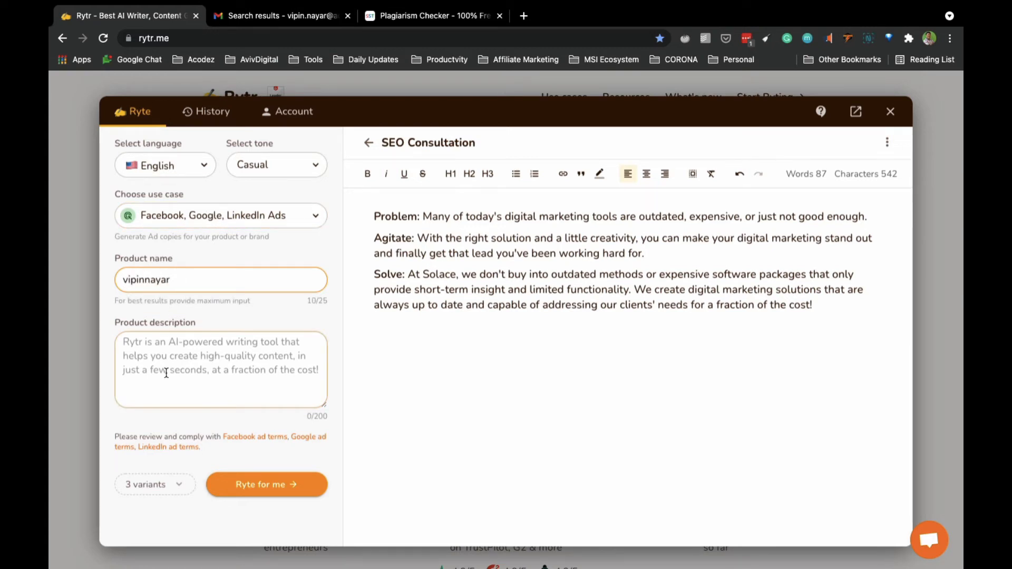
click(163, 348)
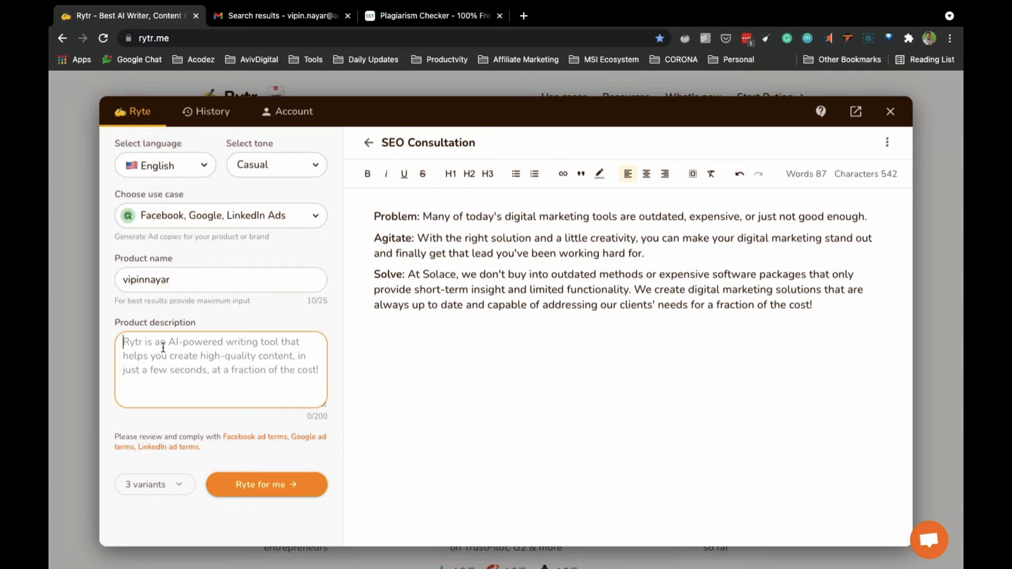
text(digital marketi)
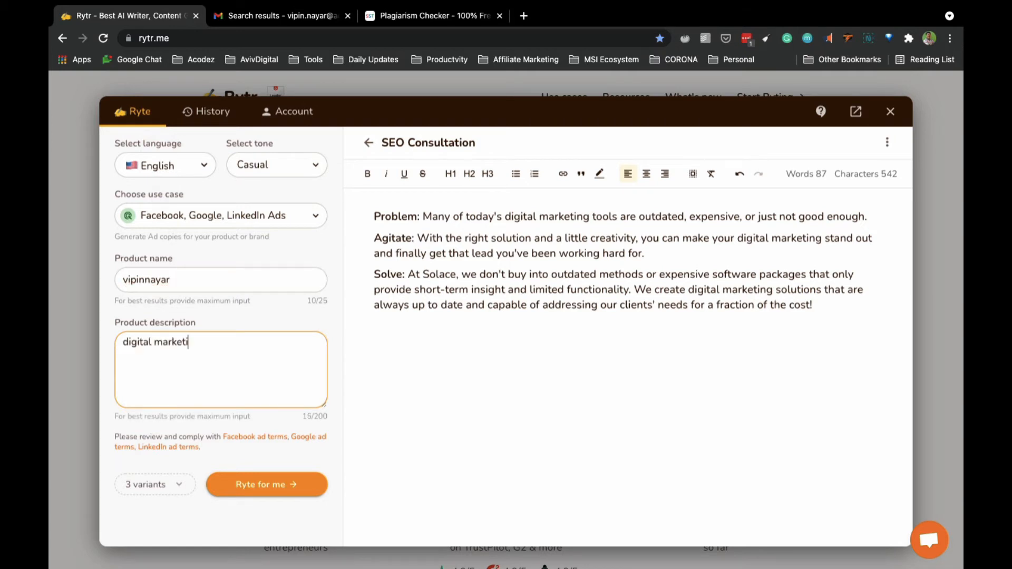
text(ng ext)
text(pert kerala)
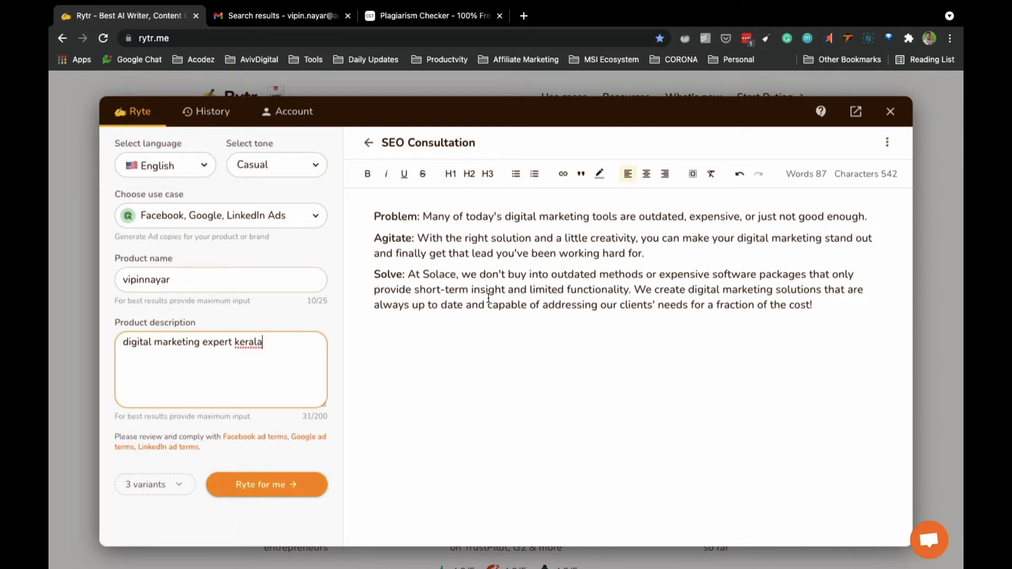
Clear the PAS copy from the document, generate three Facebook, Google, LinkedIn Ads copy variants, and review them.
click(489, 299)
key(ctrl+a)
key(BackSpace)
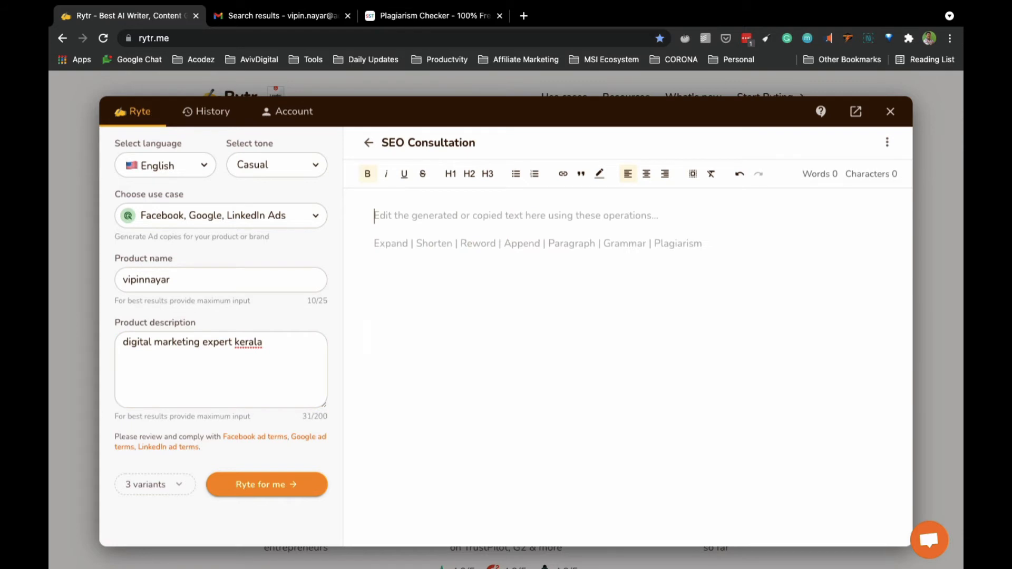
click(262, 487)
scroll(406, 416, up, 2)
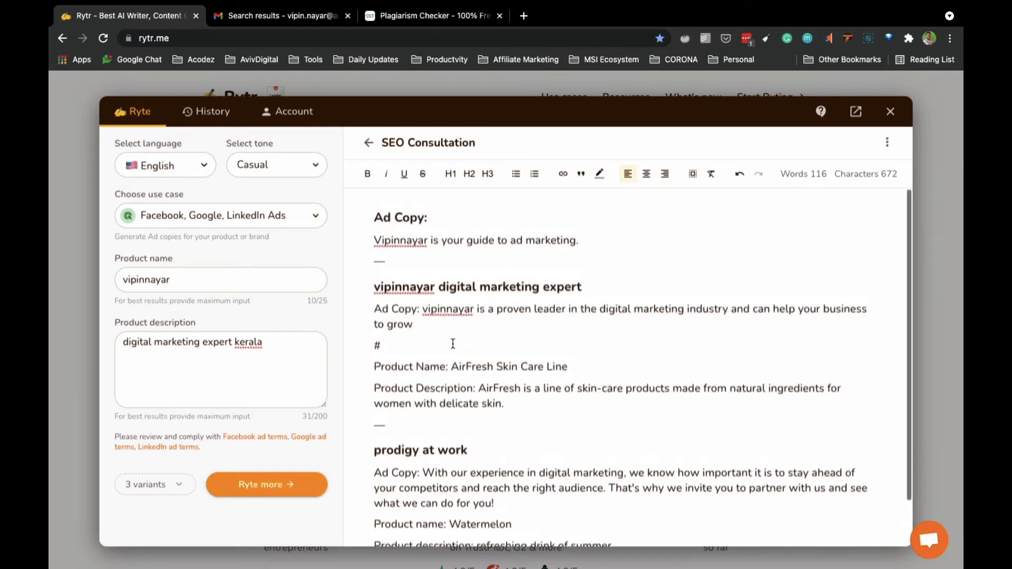
scroll(464, 232, down, 1)
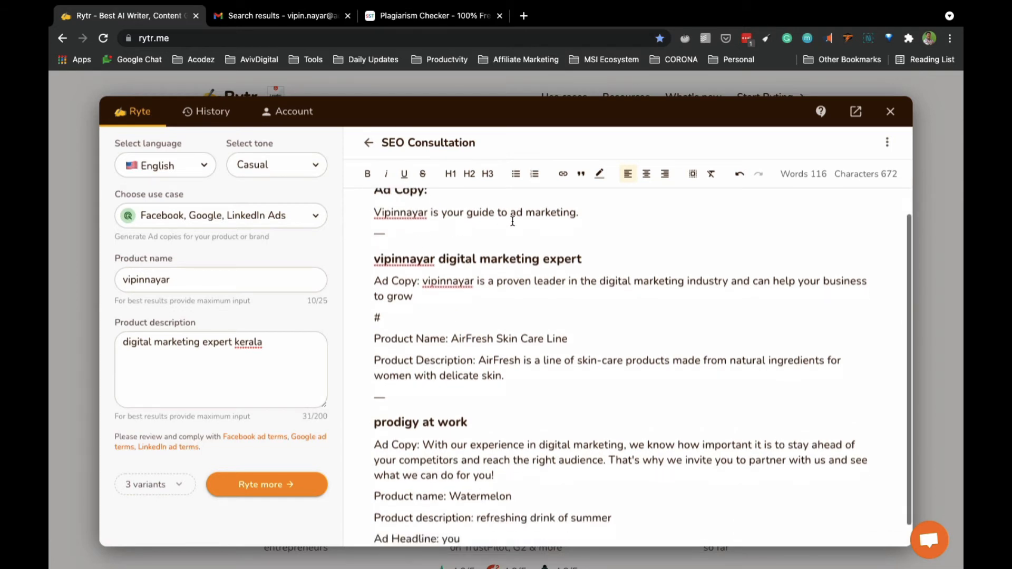
scroll(597, 226, down, 1)
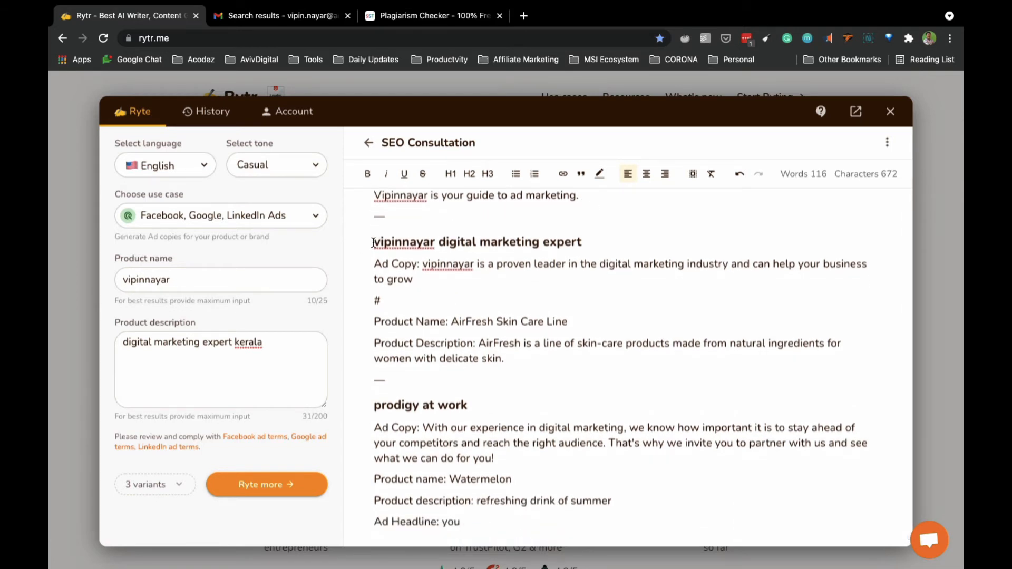
Rephrase the ad copy sentence under the "digital marketing expert" heading twice.
drag(374, 242, 603, 244)
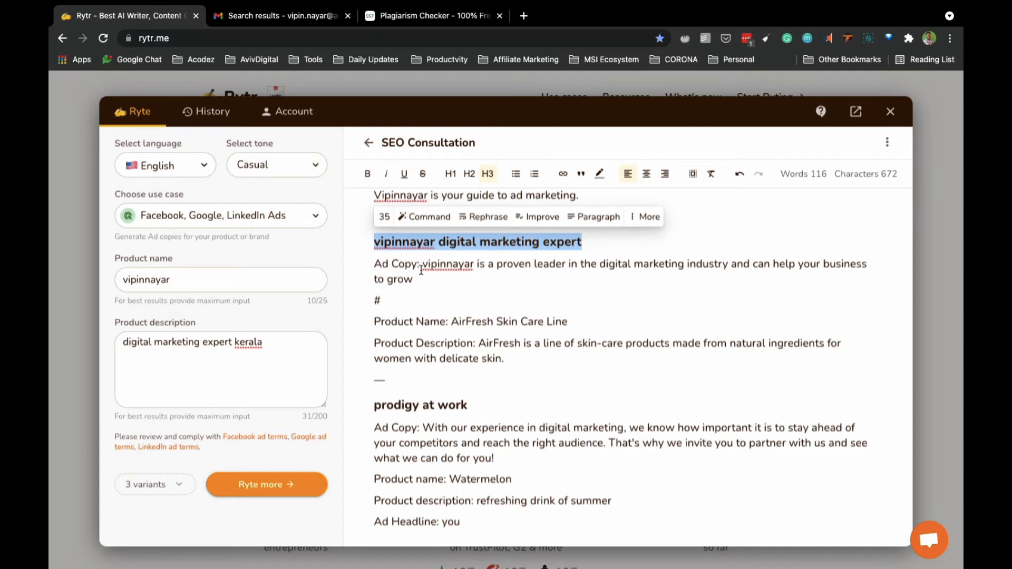
drag(425, 264, 432, 282)
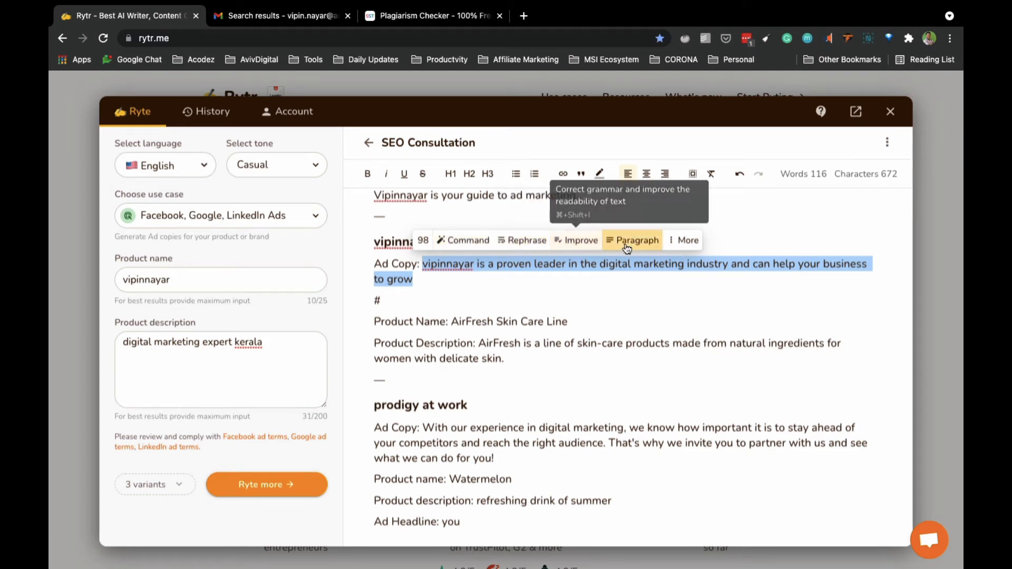
click(684, 242)
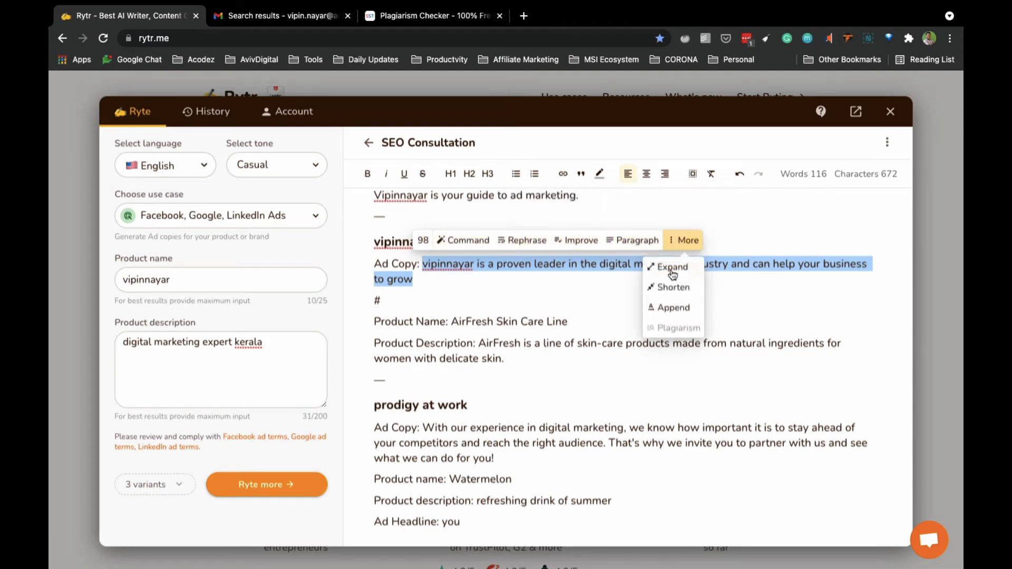
click(523, 240)
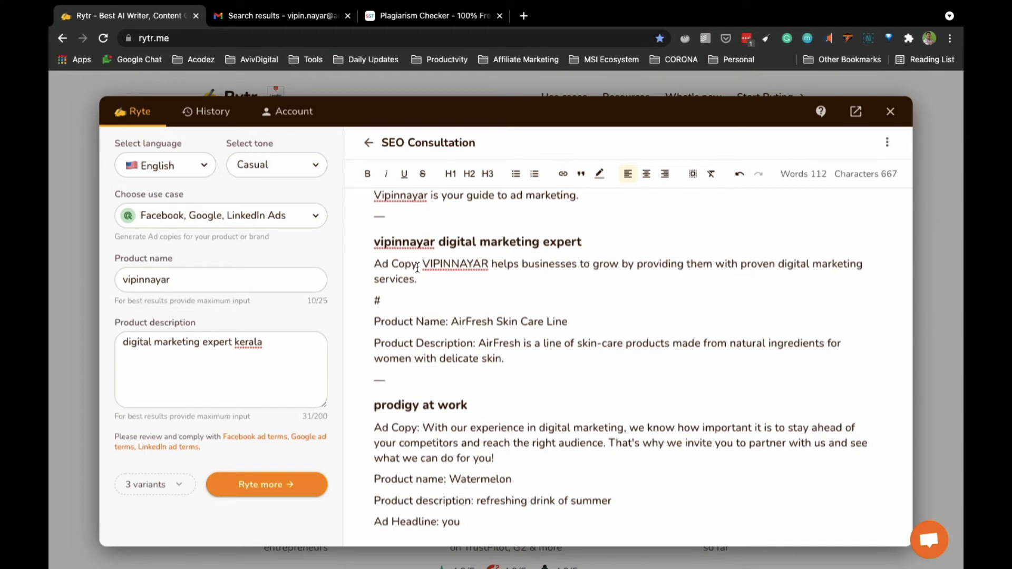
drag(422, 263, 417, 280)
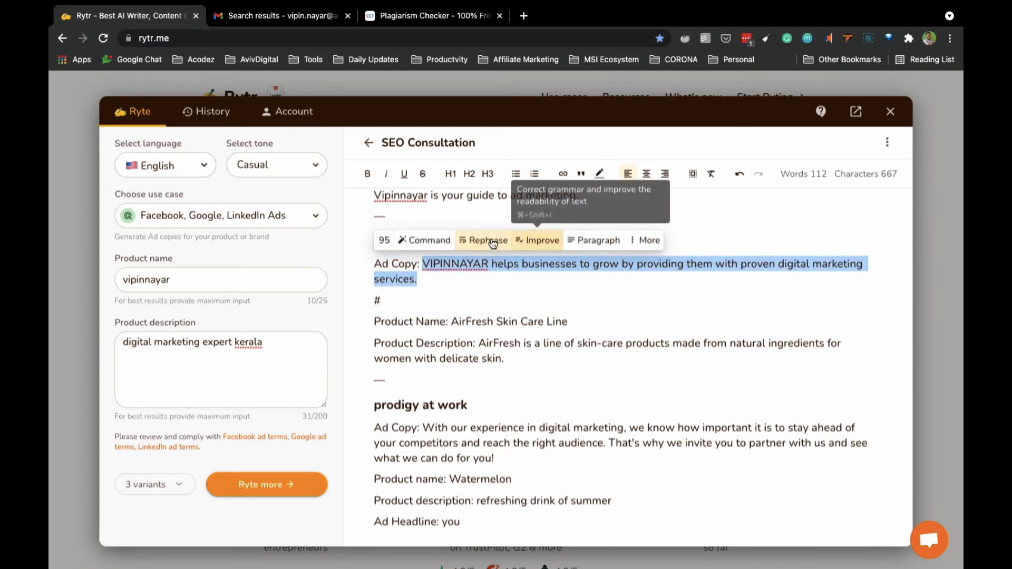
click(492, 241)
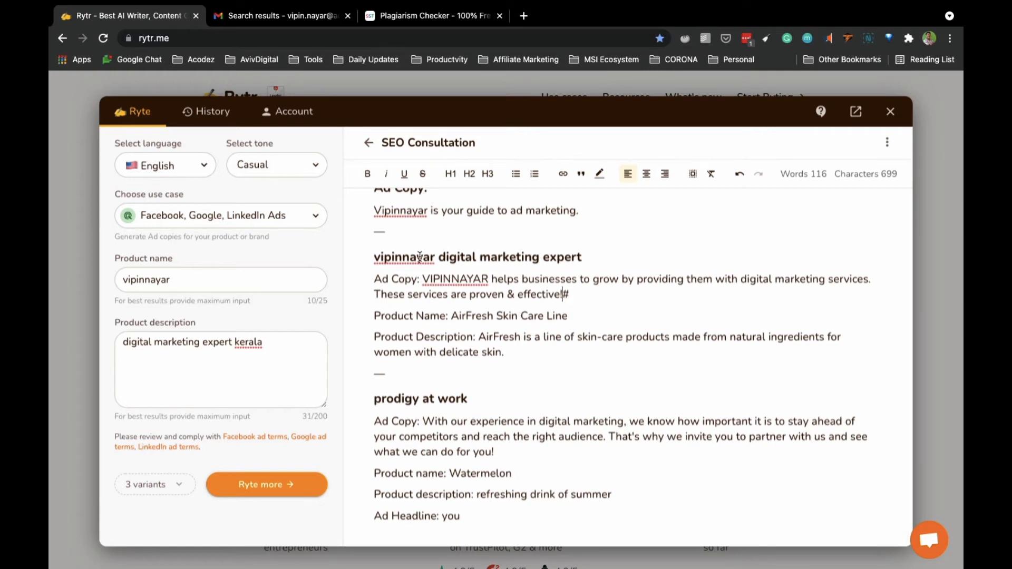
Improve the rephrased ad copy under the "digital marketing expert" heading, then run Command on it and review the generated text.
drag(422, 279, 561, 295)
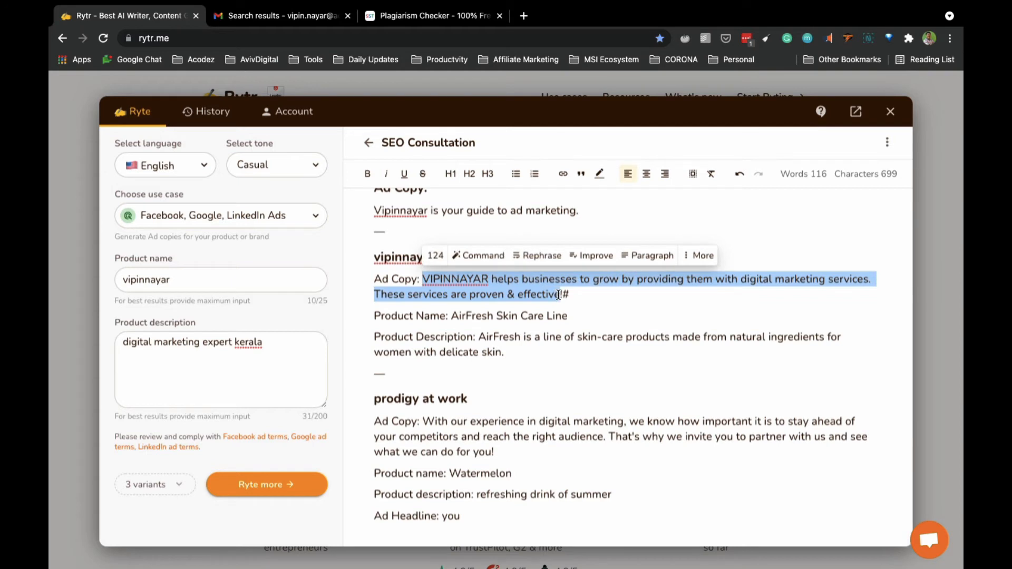
click(596, 257)
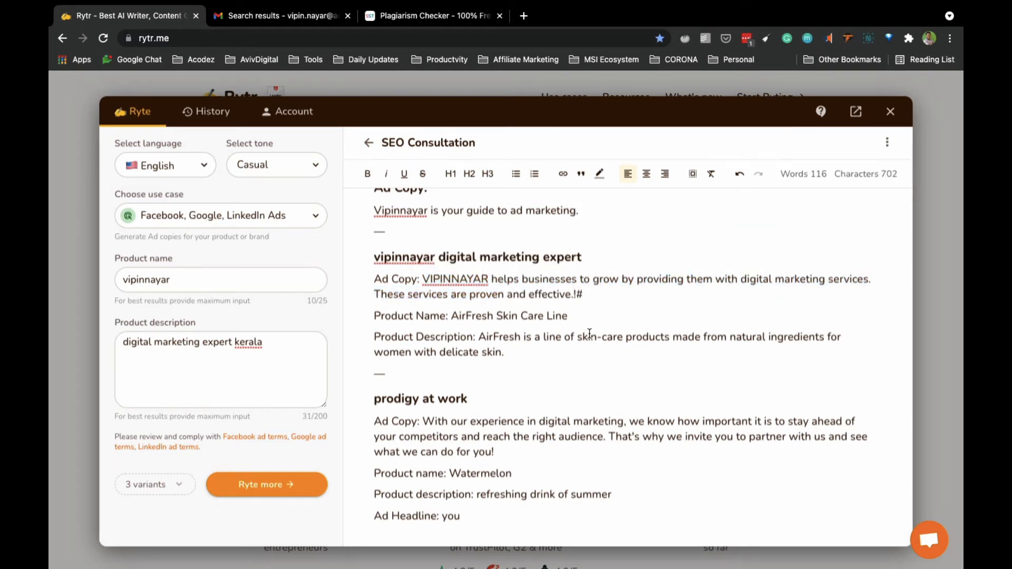
drag(424, 280, 570, 297)
click(472, 255)
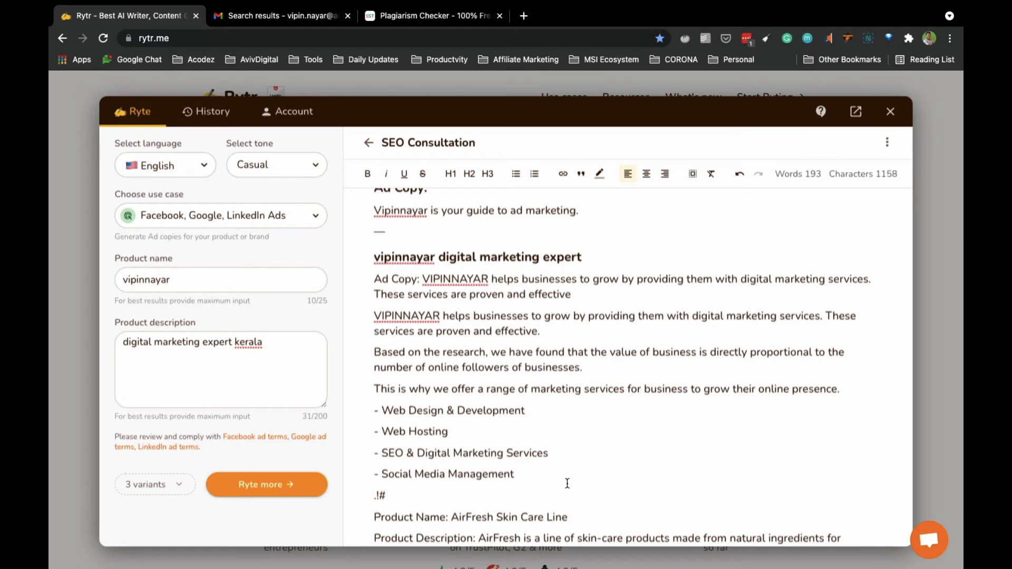
scroll(484, 306, up, 1)
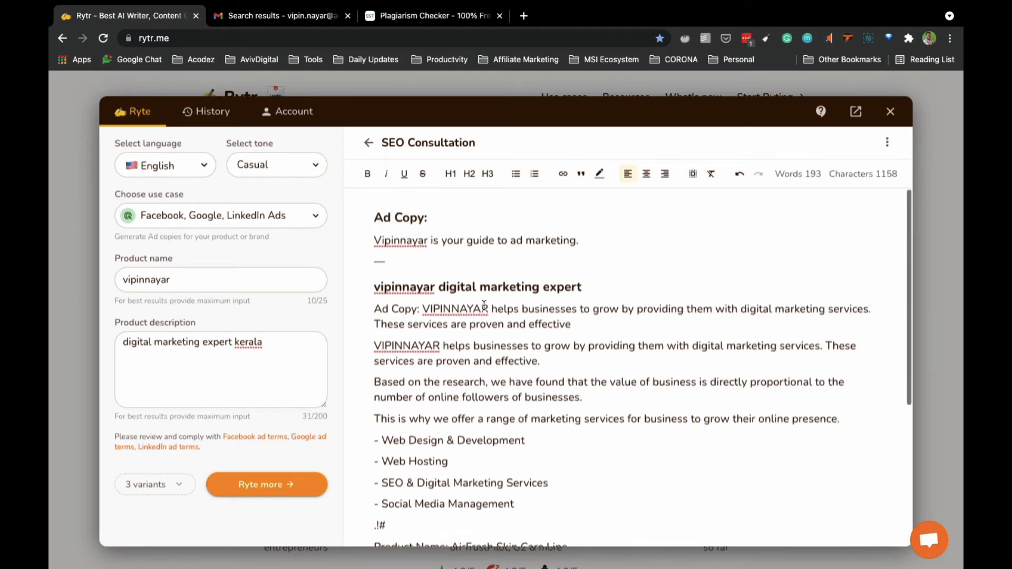
scroll(484, 306, down, 4)
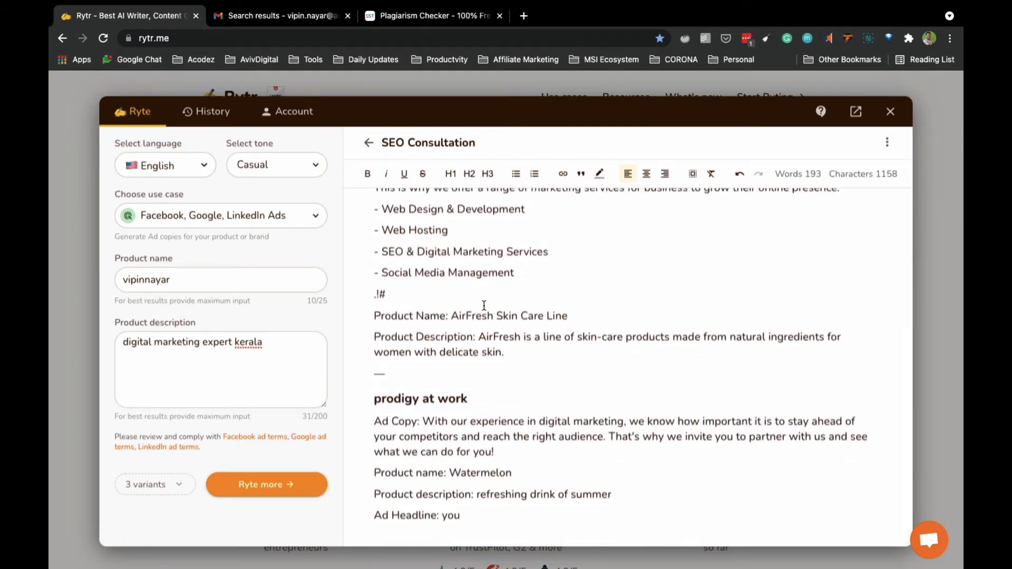
scroll(484, 306, up, 5)
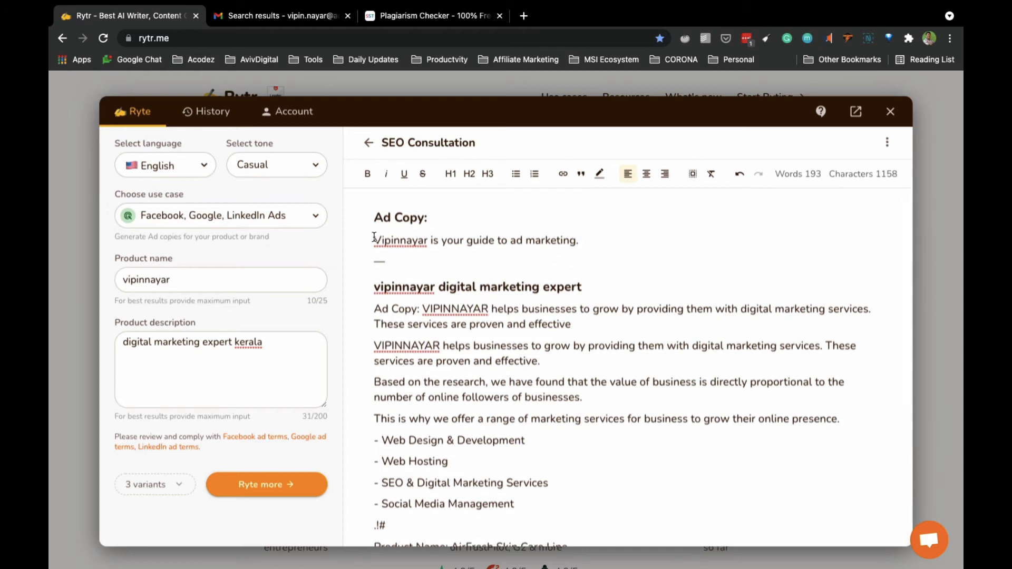
Run the built-in plagiarism check on the entire text of the ad copy document.
drag(374, 238, 602, 245)
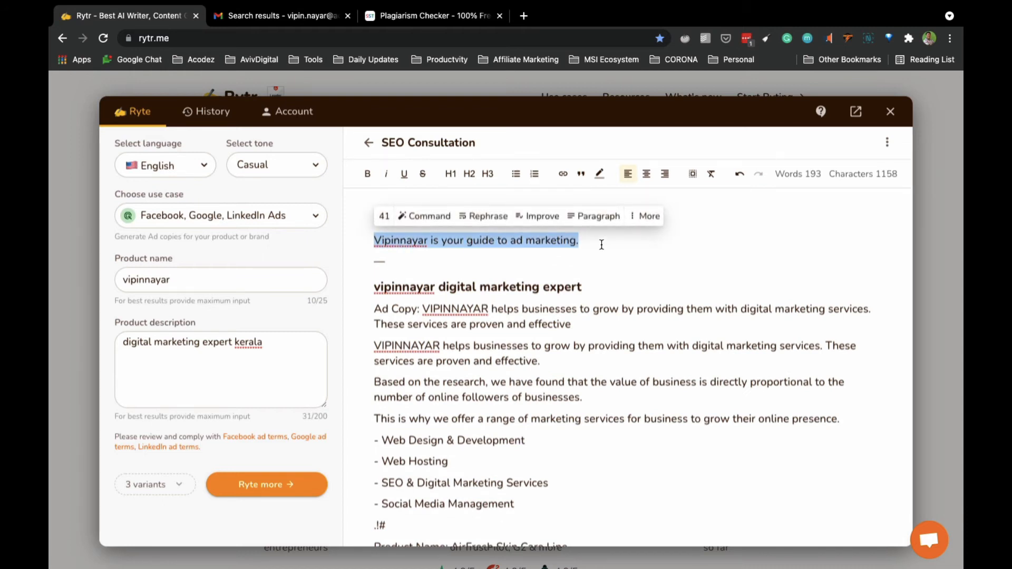
click(647, 216)
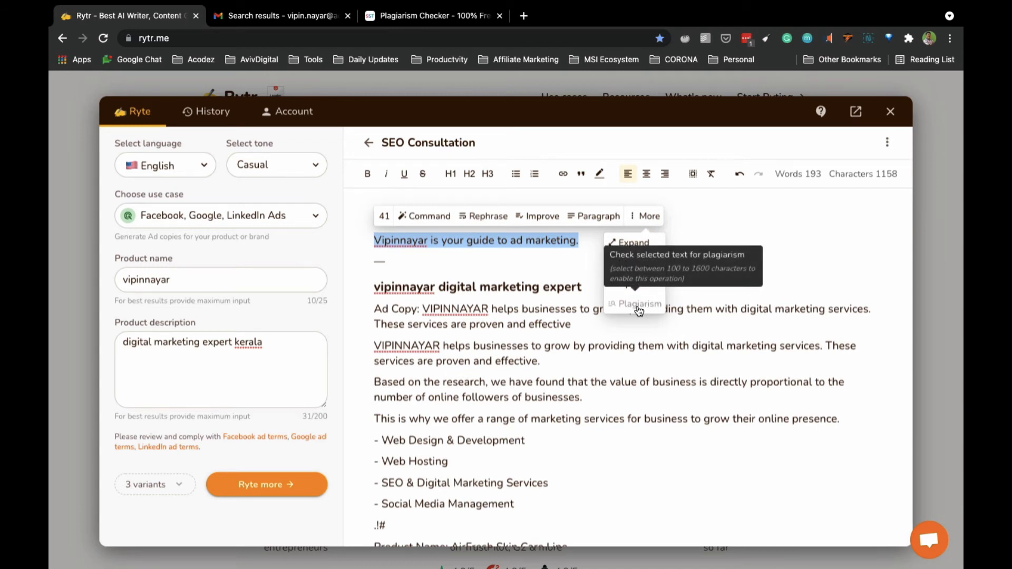
click(479, 380)
key(ctrl+a)
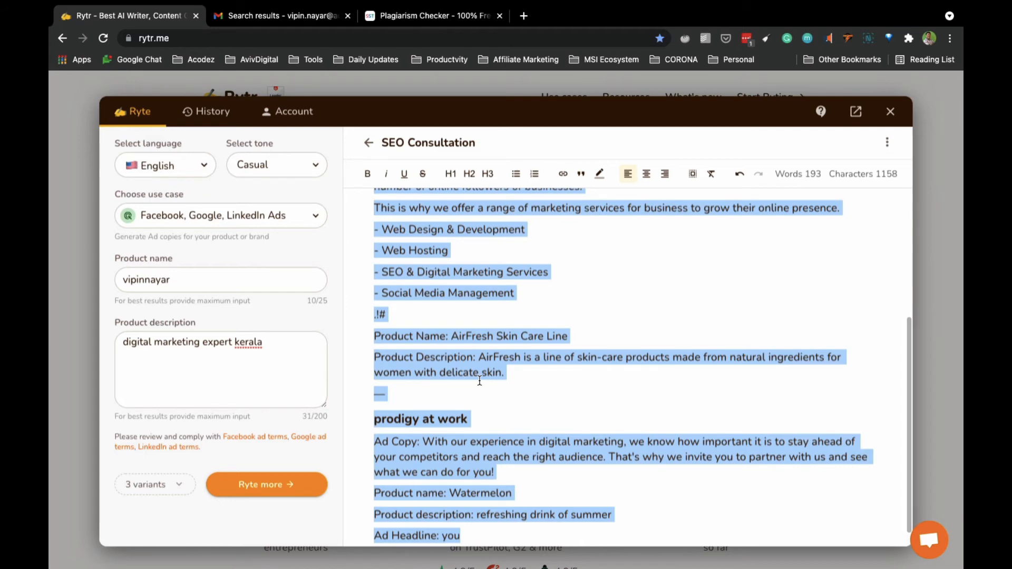
right_click(517, 229)
click(529, 273)
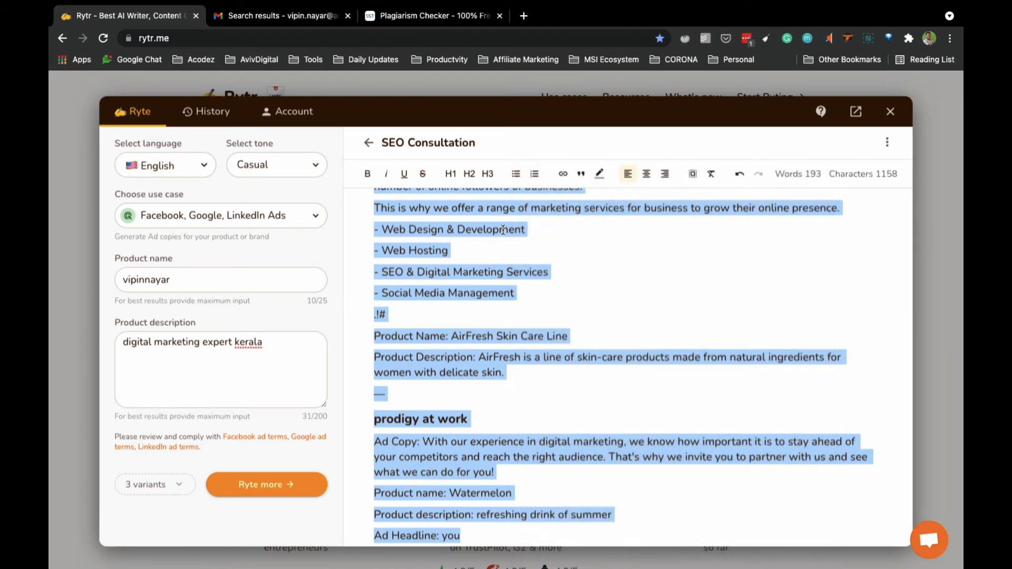
right_click(504, 230)
click(591, 269)
scroll(591, 218, up, 4)
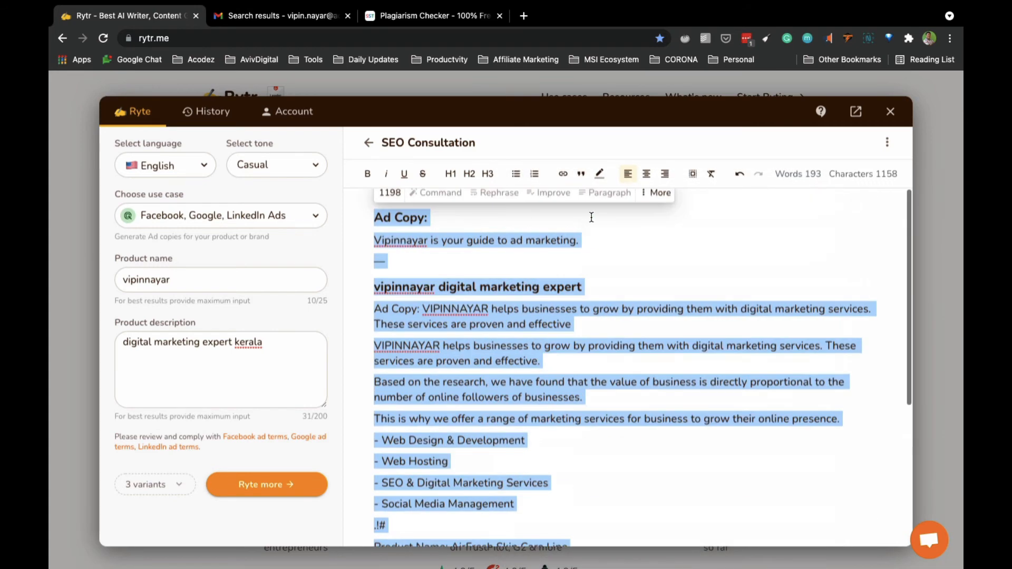
click(656, 192)
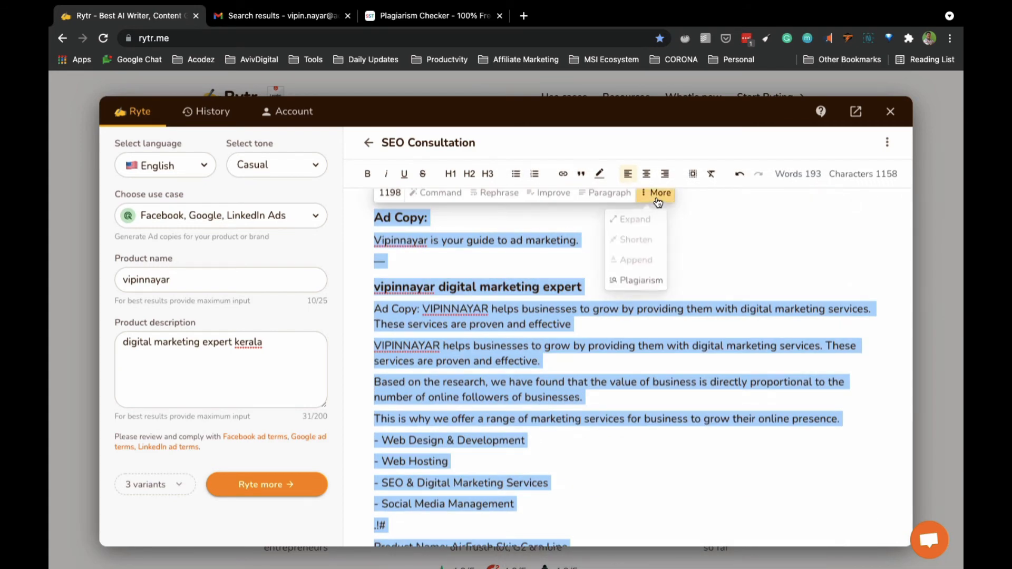
click(642, 289)
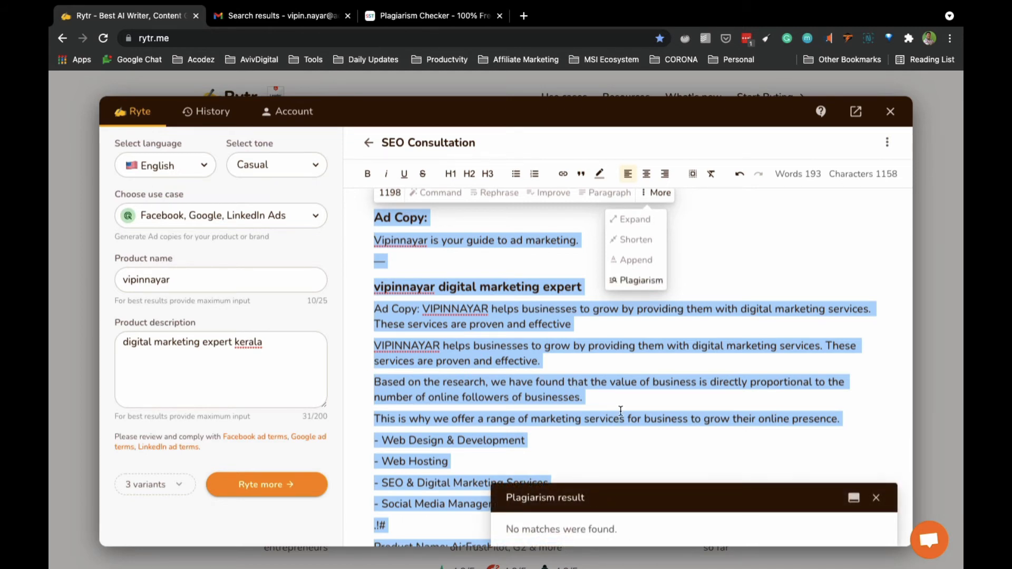
scroll(621, 411, down, 1)
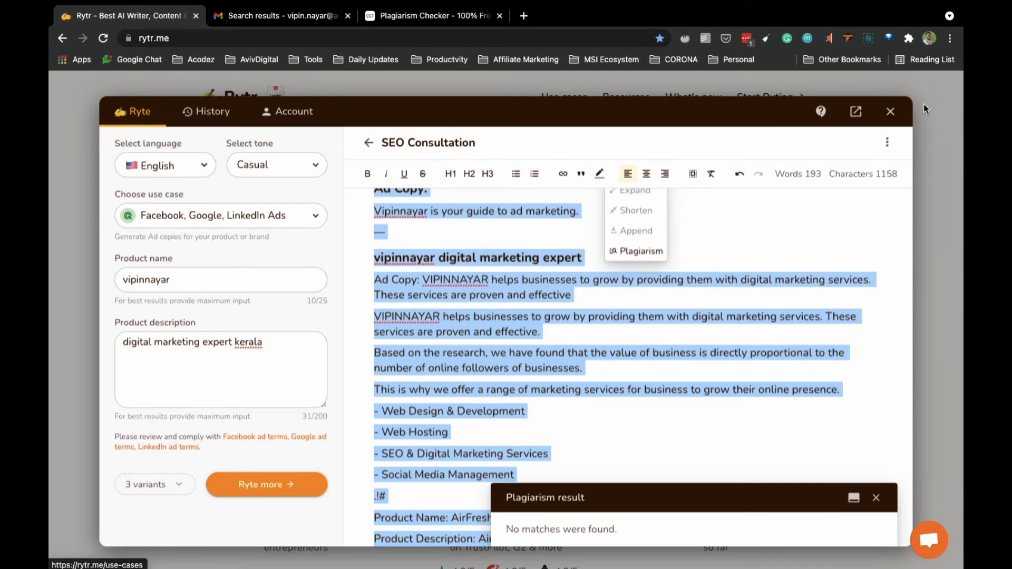
Close the writing editor and look through the Rytr home page down to its footer links.
click(892, 111)
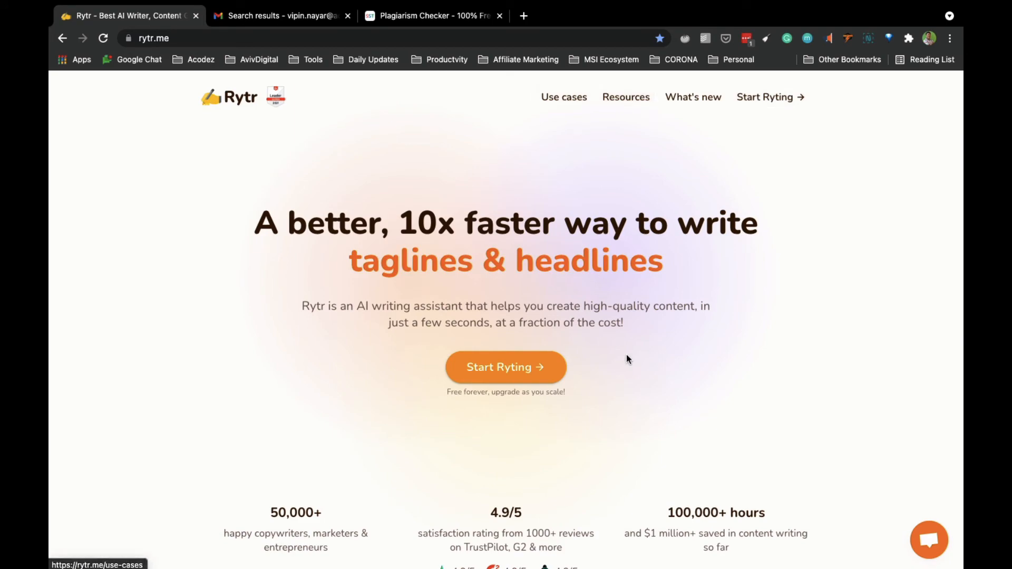
scroll(627, 354, down, 7)
scroll(628, 358, down, 20)
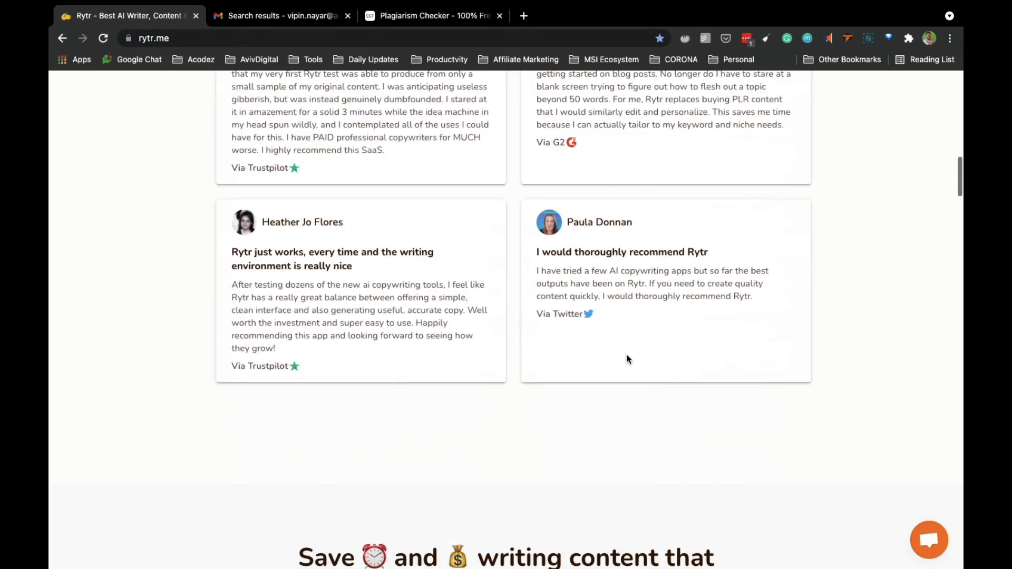
scroll(626, 356, down, 20)
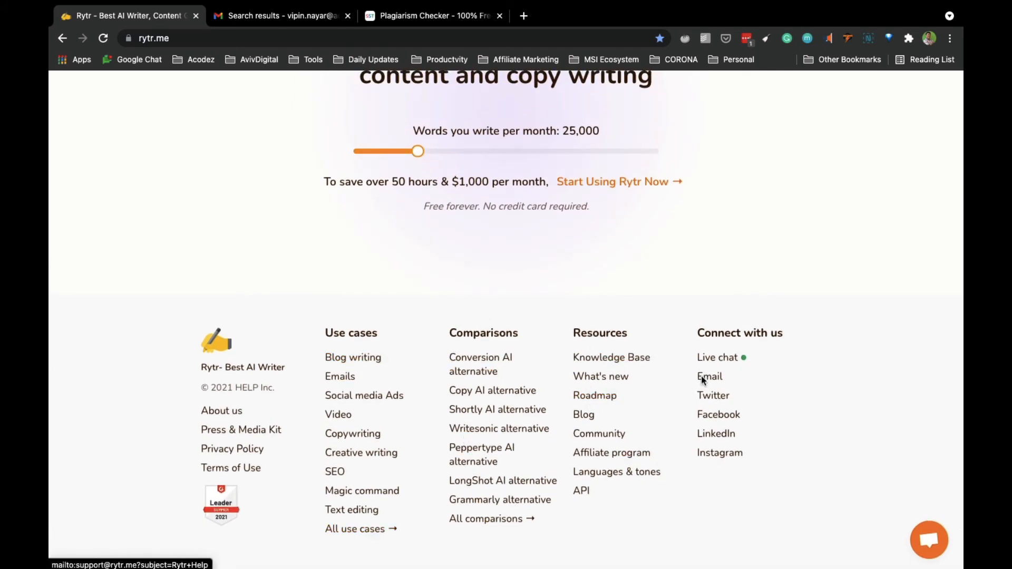
scroll(354, 207, up, 20)
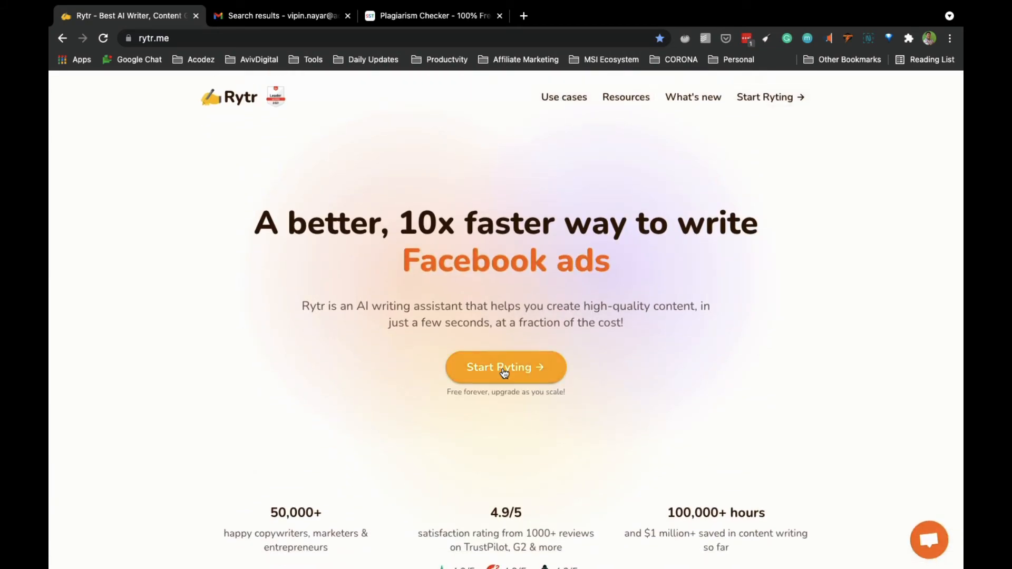
Load rytr.me in a new incognito window.
click(189, 38)
click(949, 39)
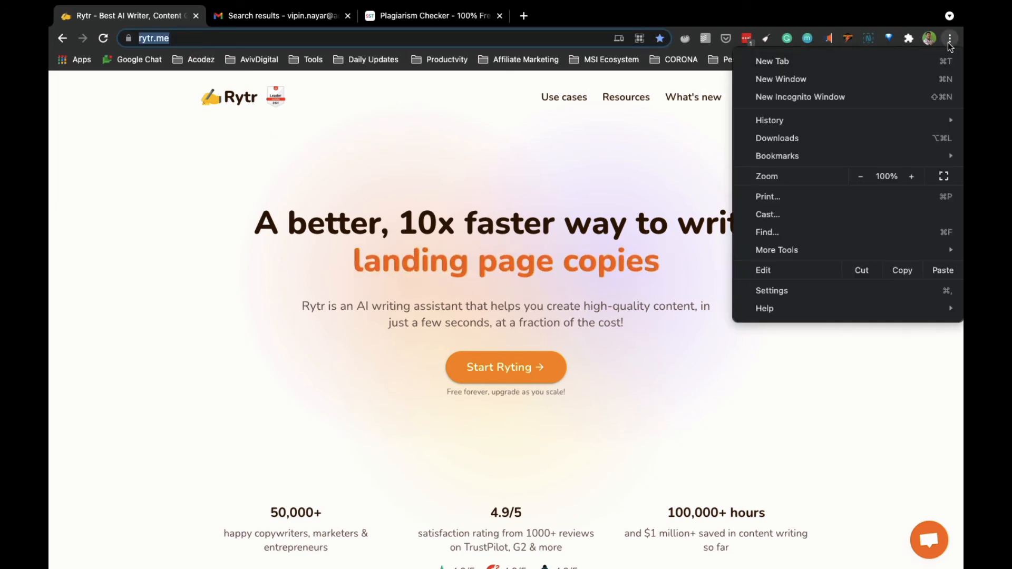
click(811, 101)
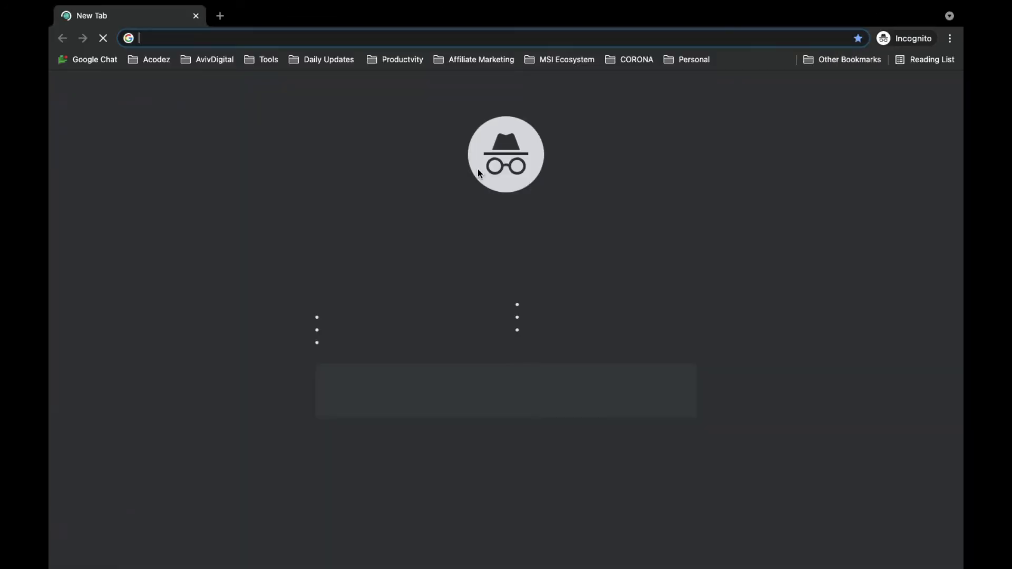
key(super+v)
key(Return)
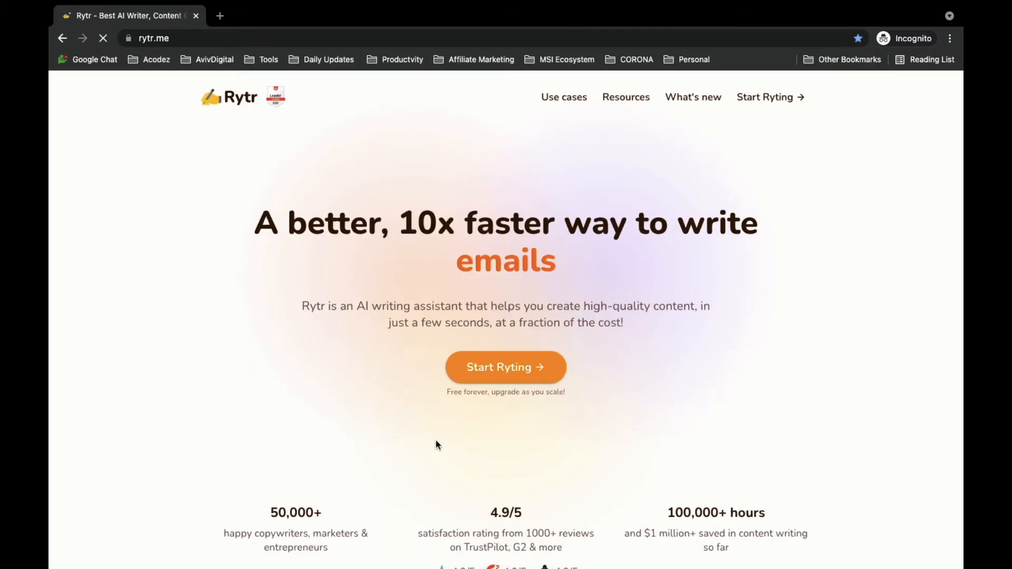
View the account sign-up options, close them, and look through the Rytr home page down to its footer.
click(487, 368)
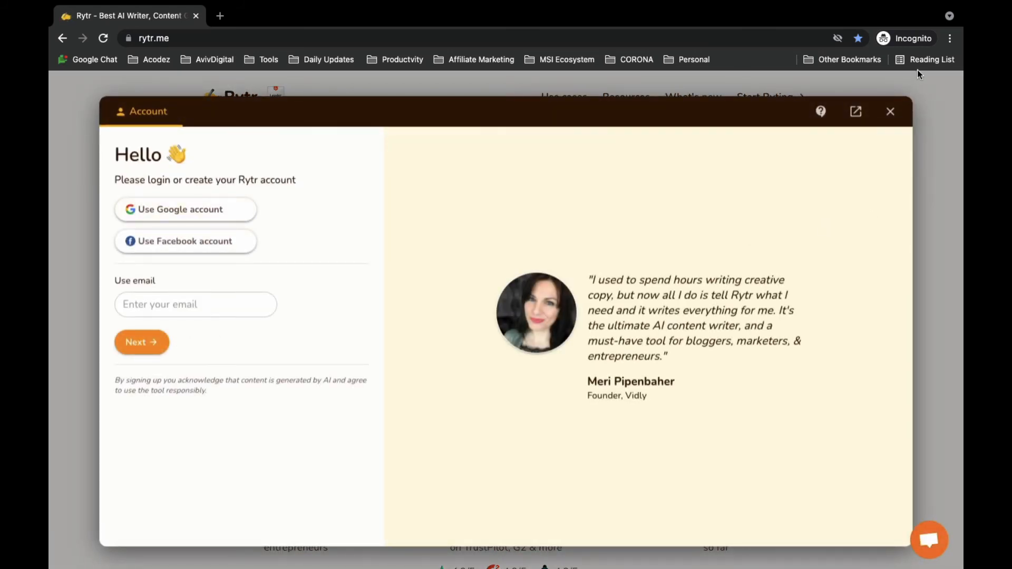
click(890, 113)
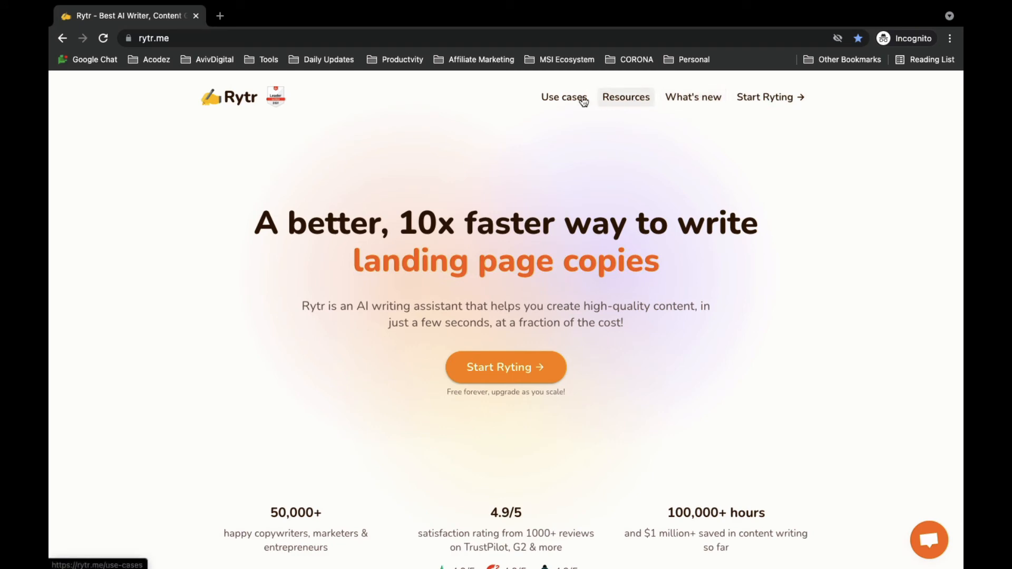
scroll(329, 365, down, 10)
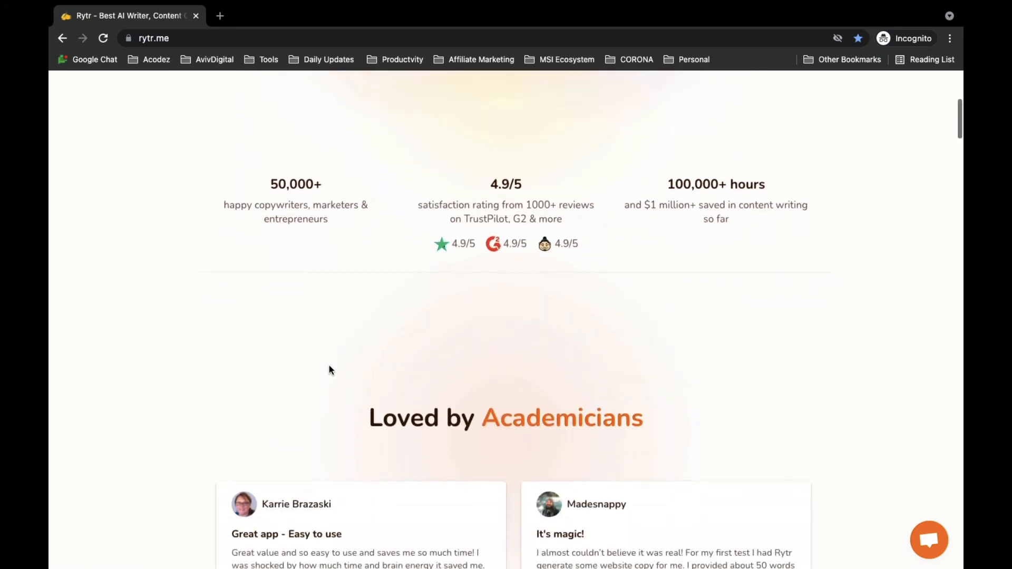
scroll(329, 365, down, 15)
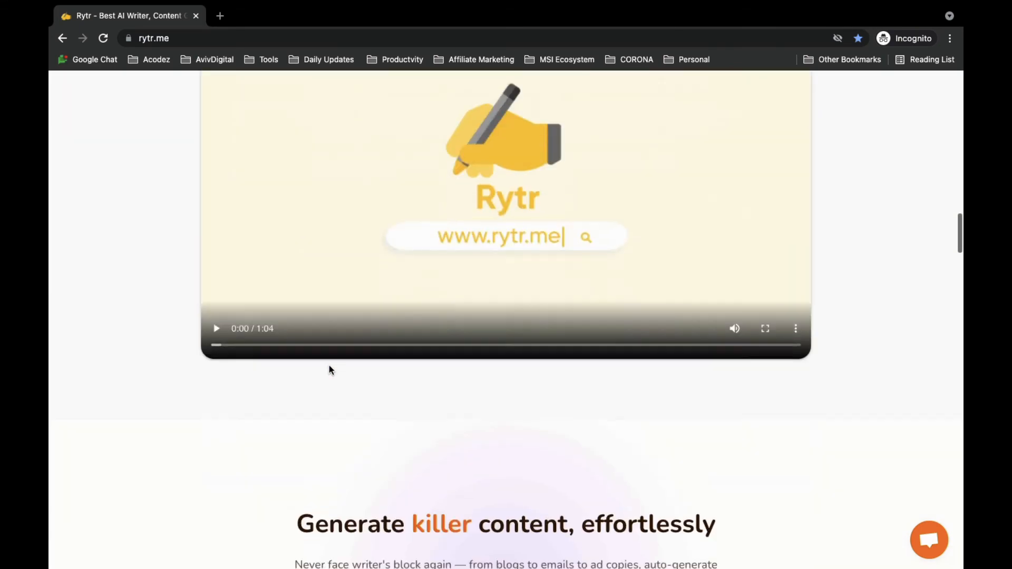
scroll(331, 370, down, 20)
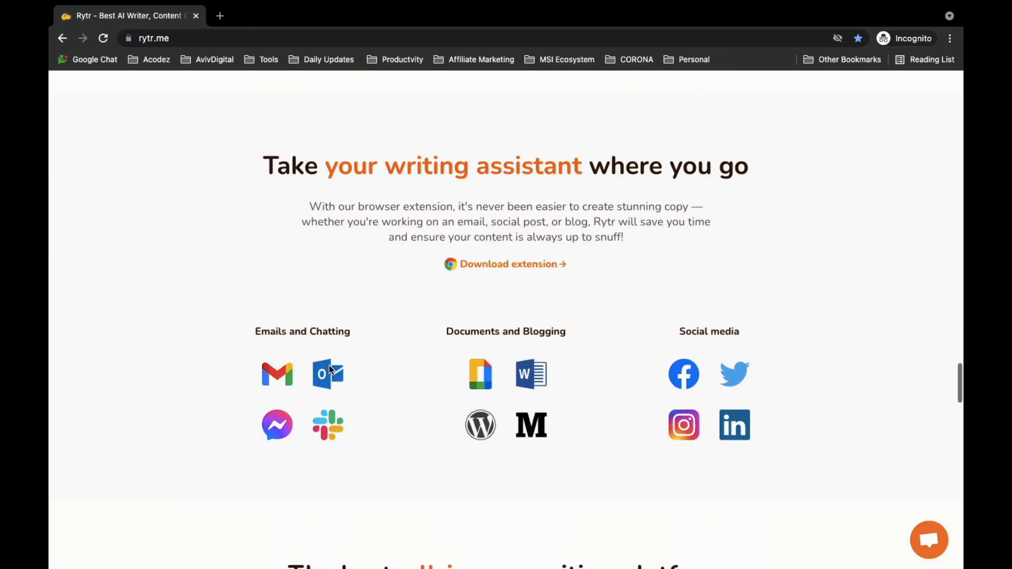
scroll(330, 366, down, 15)
scroll(331, 371, up, 5)
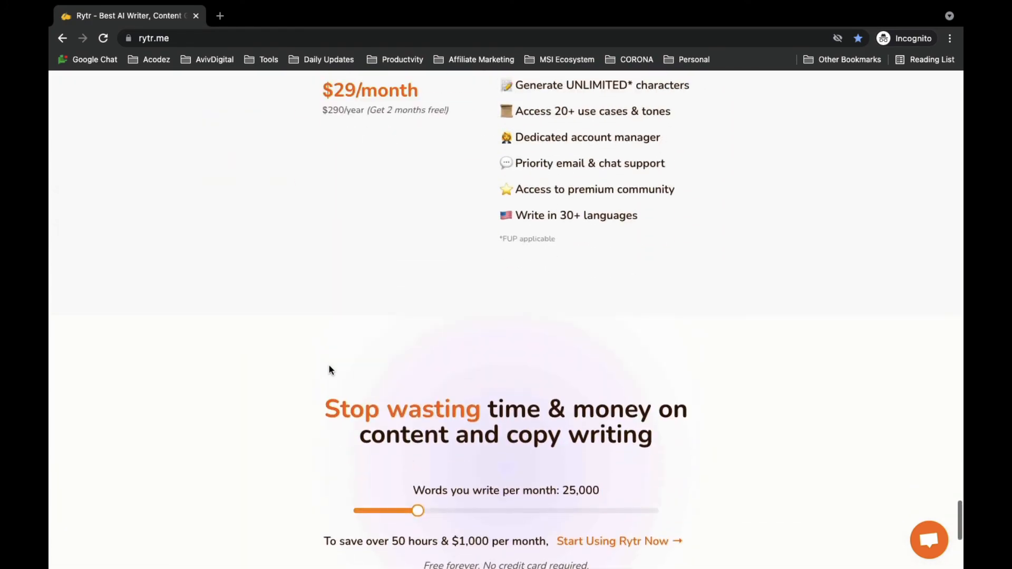
scroll(329, 370, down, 5)
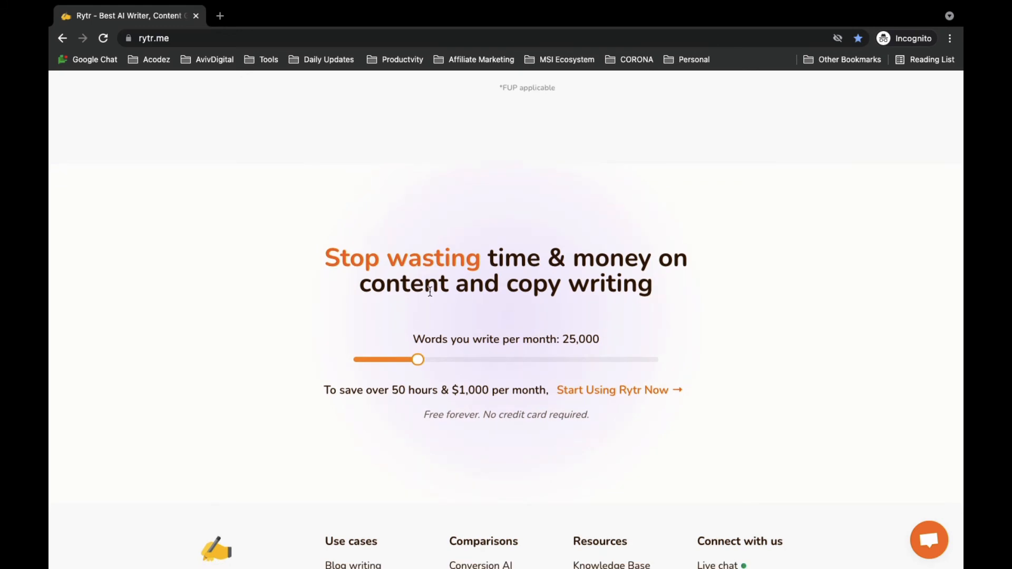
scroll(611, 380, down, 3)
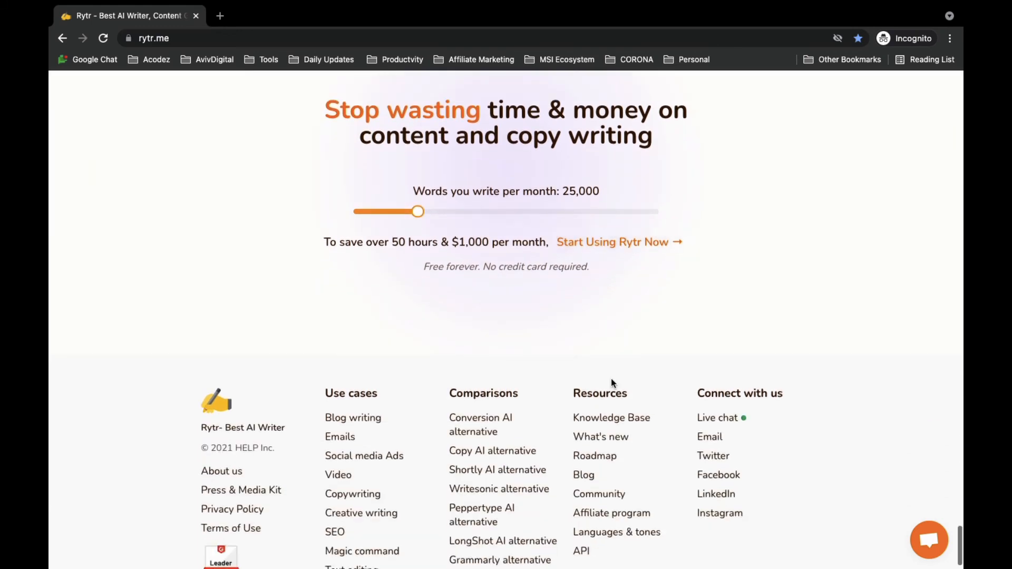
View the sign-up options through the "Start Using Rytr Now" link, close them, and return to the start of the home page.
click(609, 243)
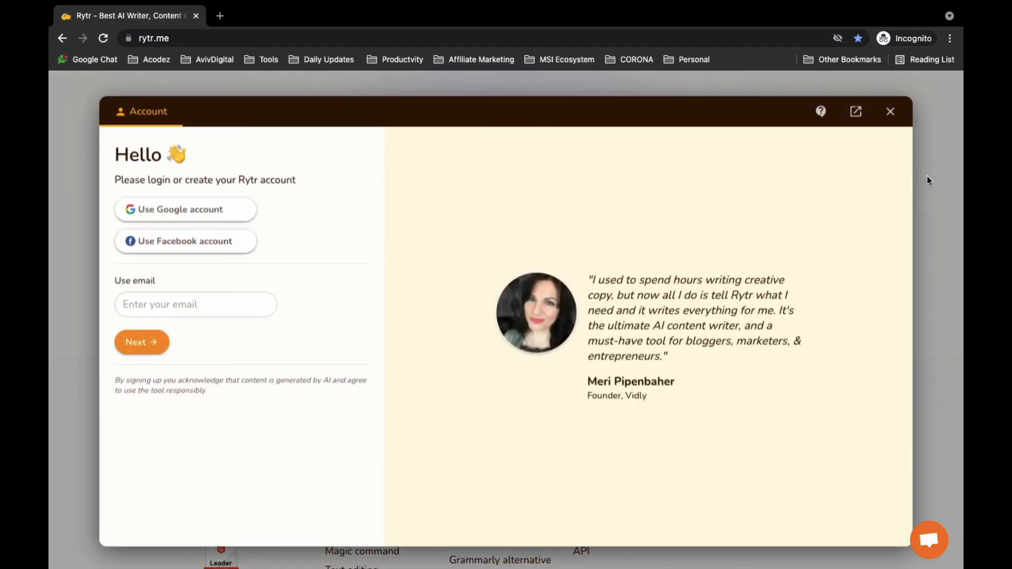
click(891, 111)
scroll(628, 379, down, 2)
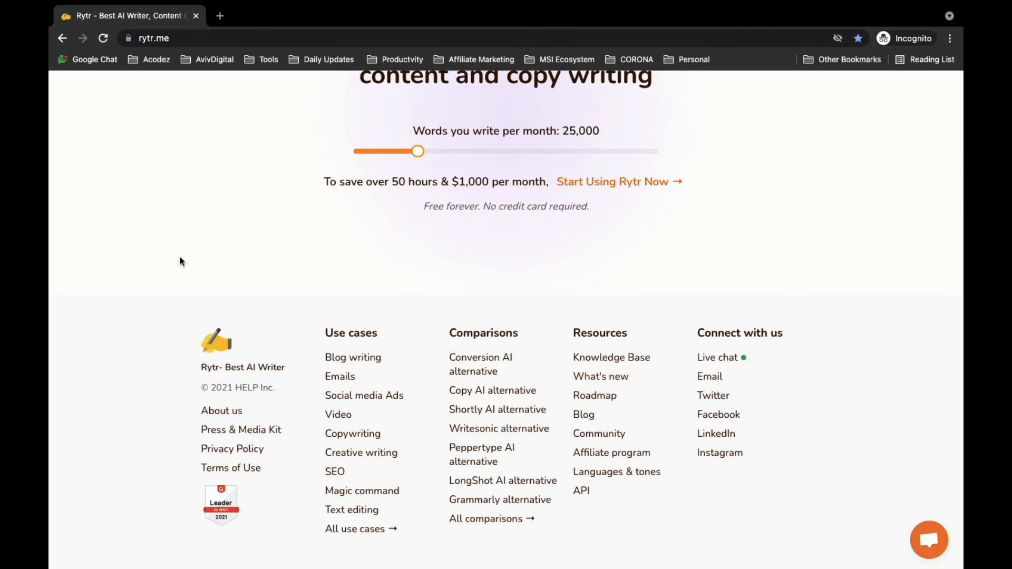
scroll(180, 262, up, 20)
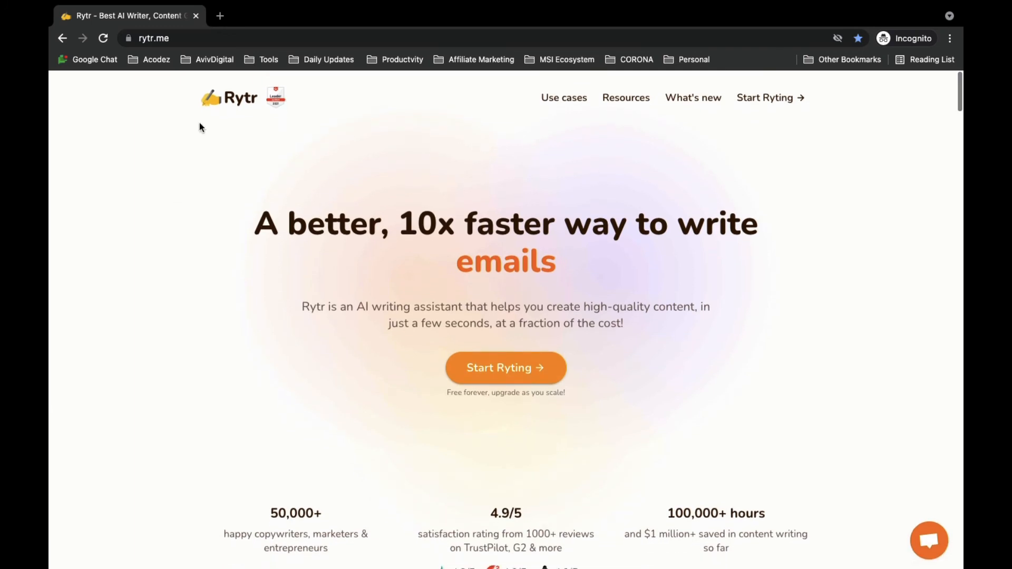
Search Google for "rytr.me pricing".
click(191, 33)
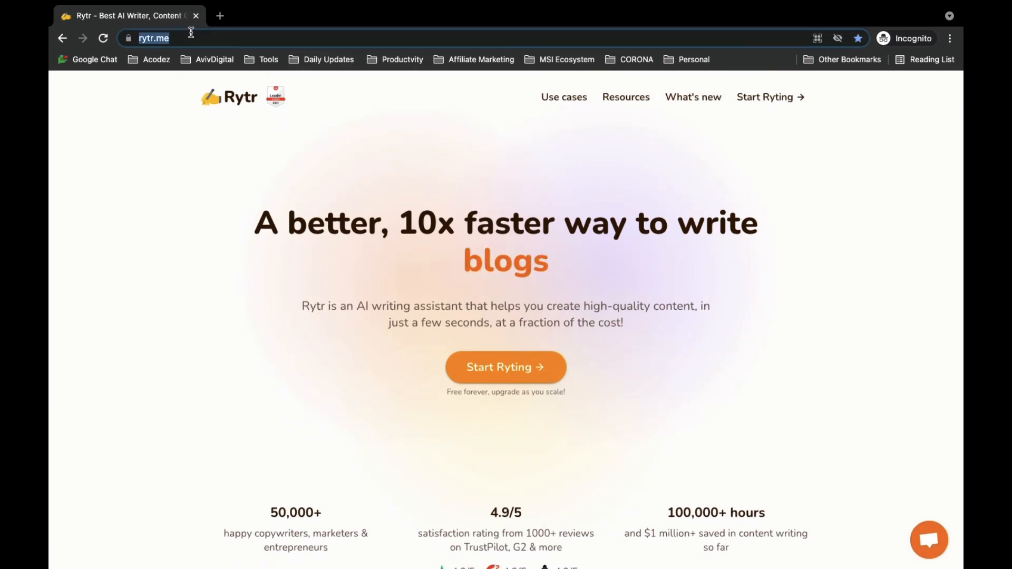
key(BackSpace)
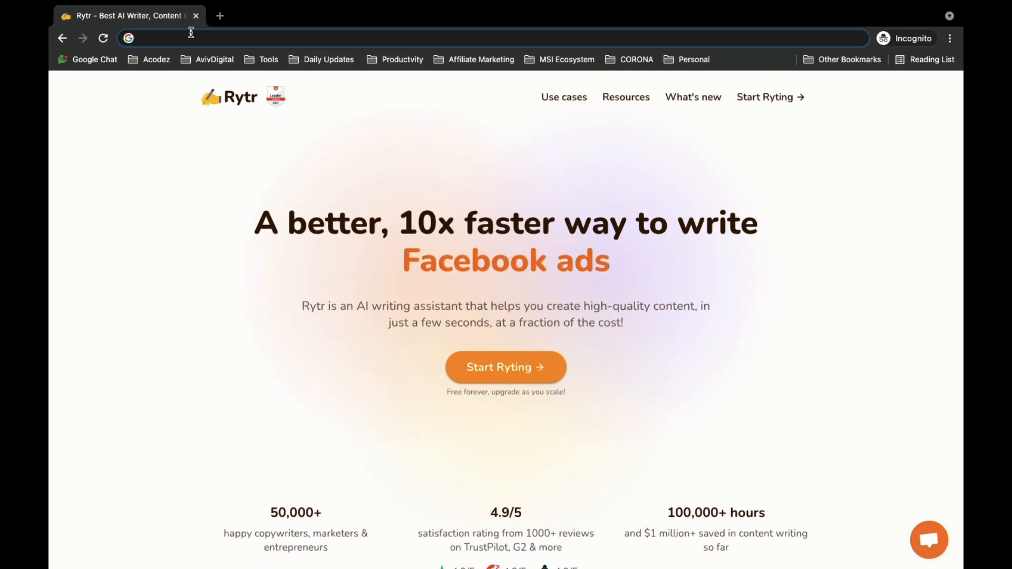
text(rytr.me)
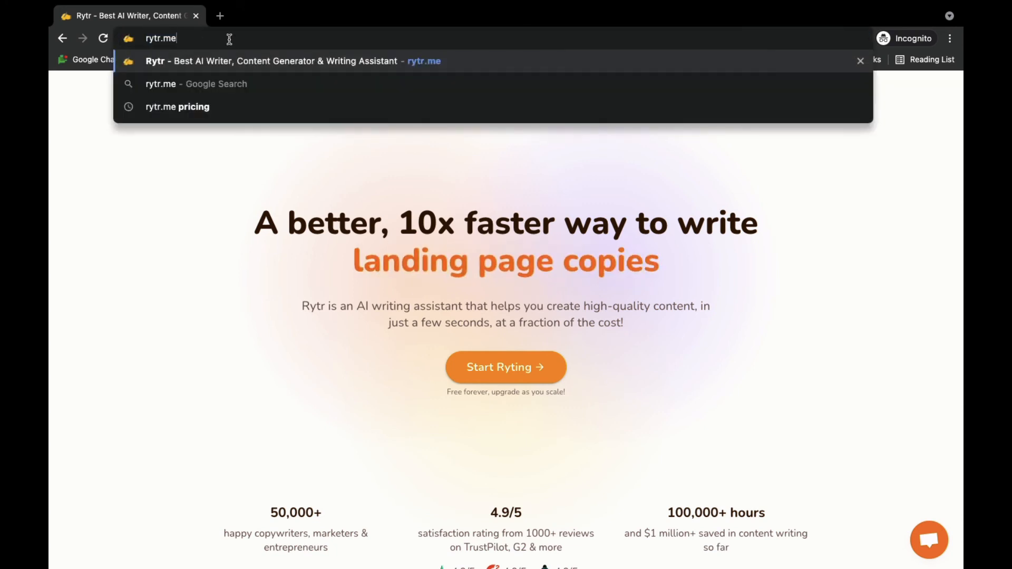
text( pric)
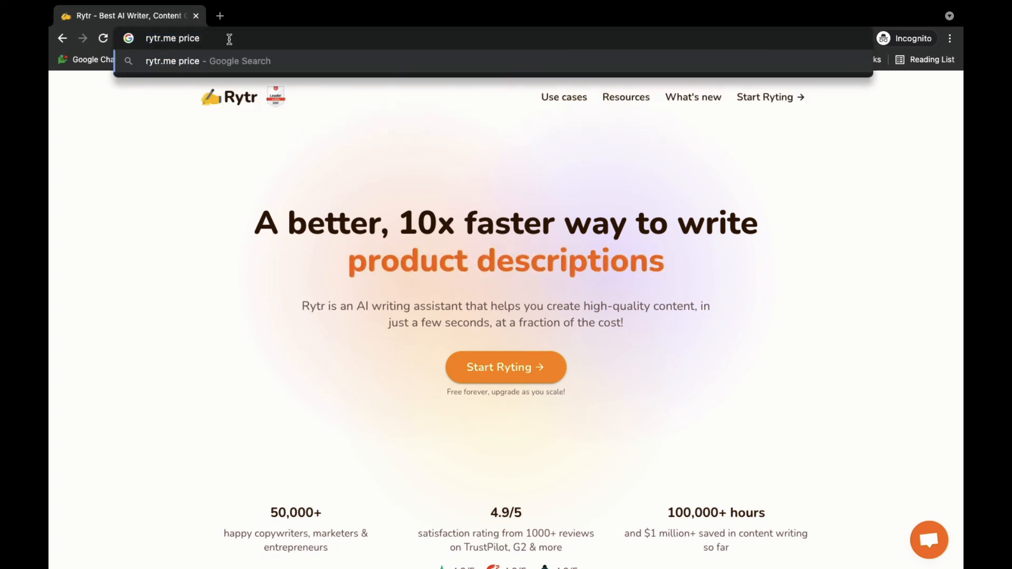
key(Down)
key(Return)
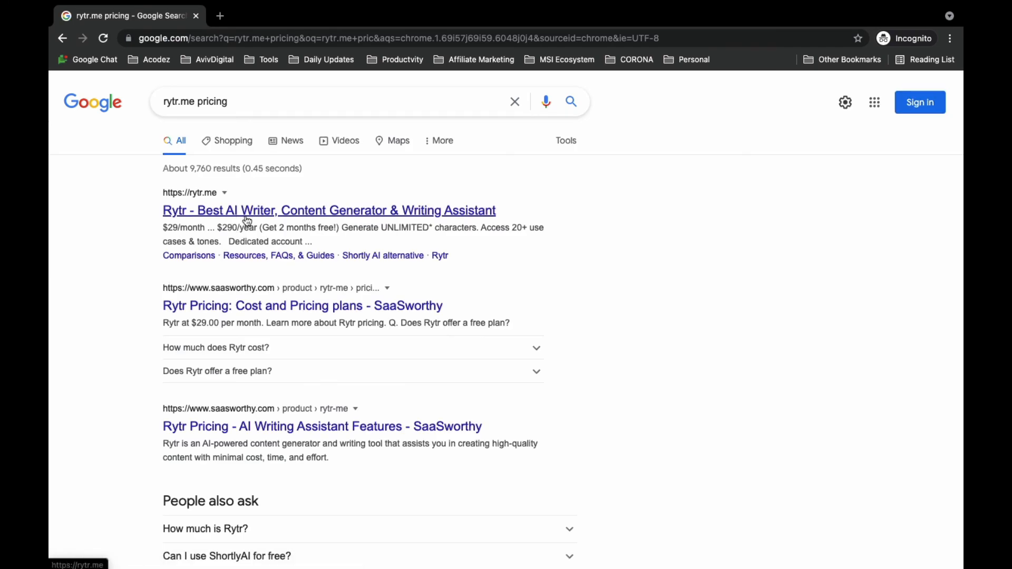
Examine the Rytr pricing plan on the SaaSworthy pricing page, then return to the search results.
click(232, 312)
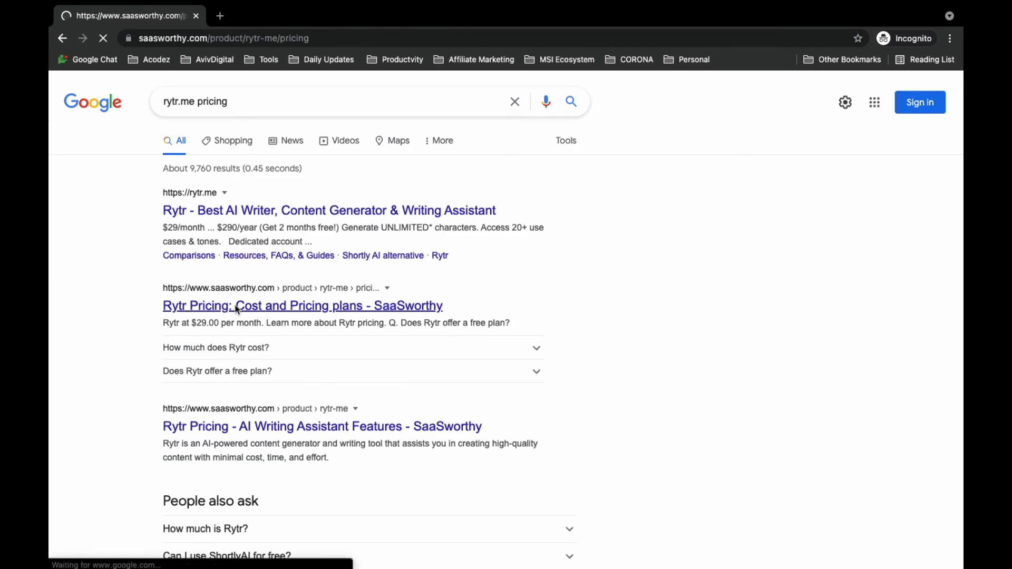
scroll(116, 295, down, 4)
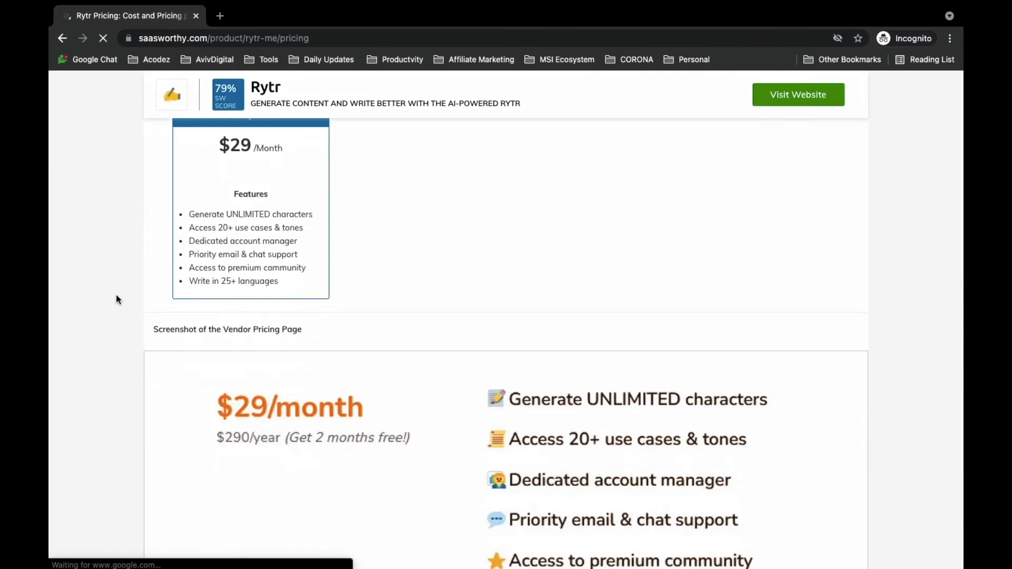
scroll(279, 357, up, 2)
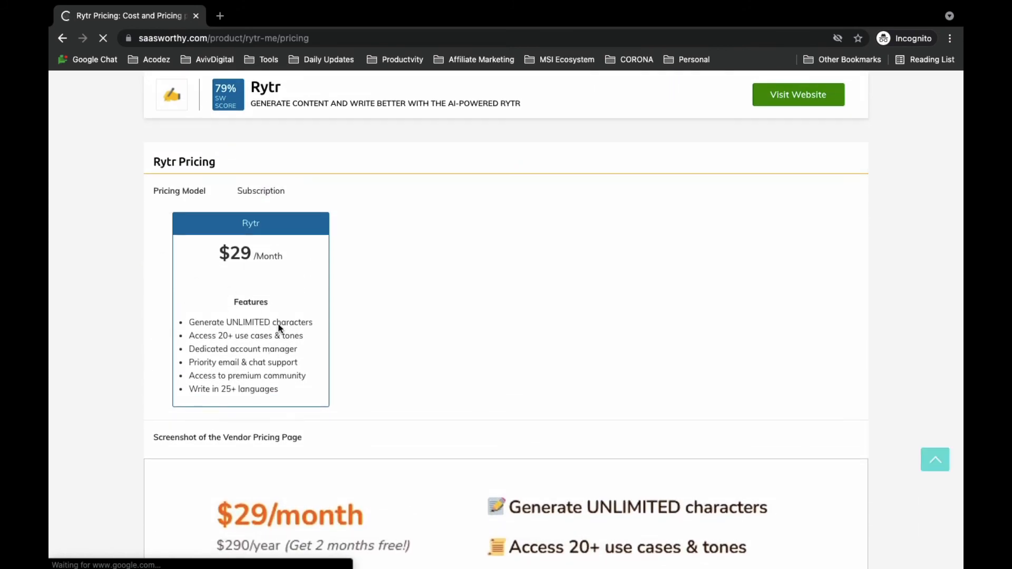
click(61, 39)
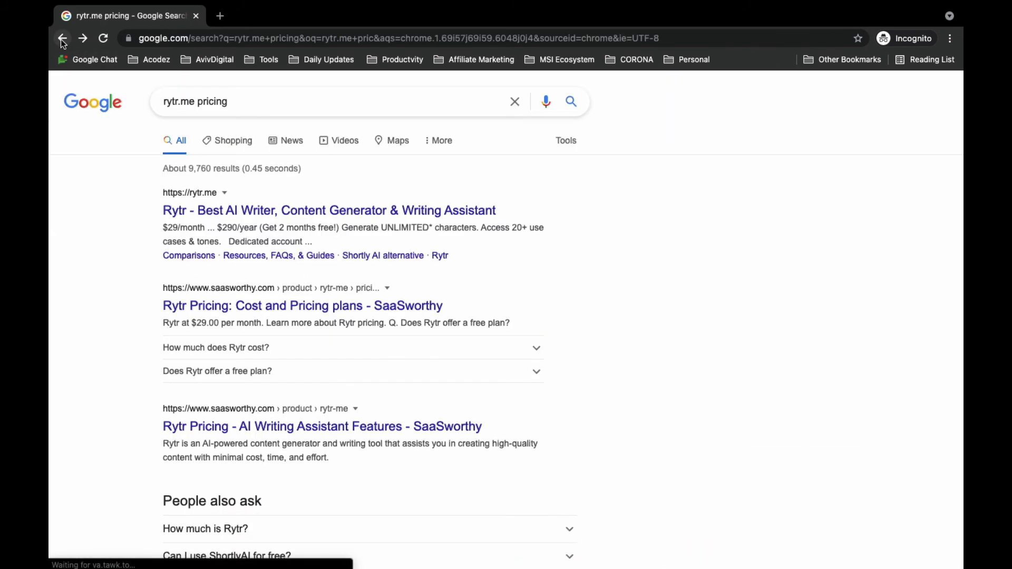
Open the official Rytr search result and find "29" on the page to locate the pricing section.
click(213, 214)
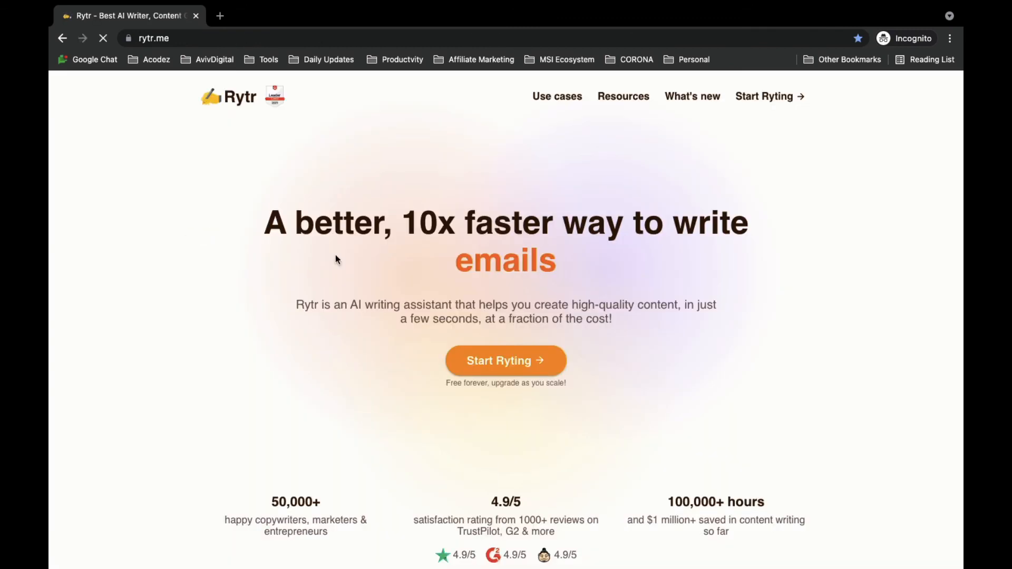
scroll(378, 371, down, 3)
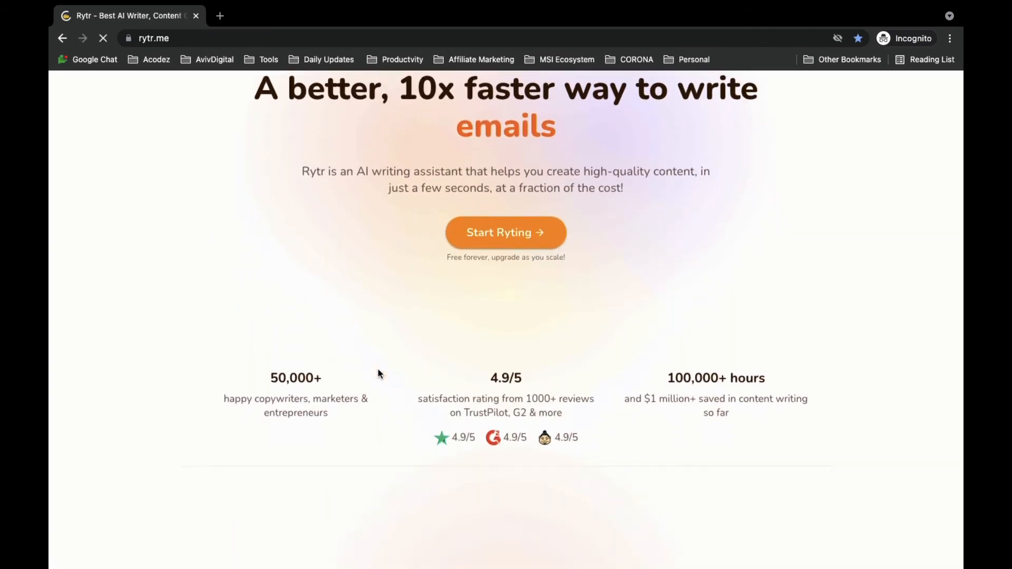
scroll(378, 374, down, 4)
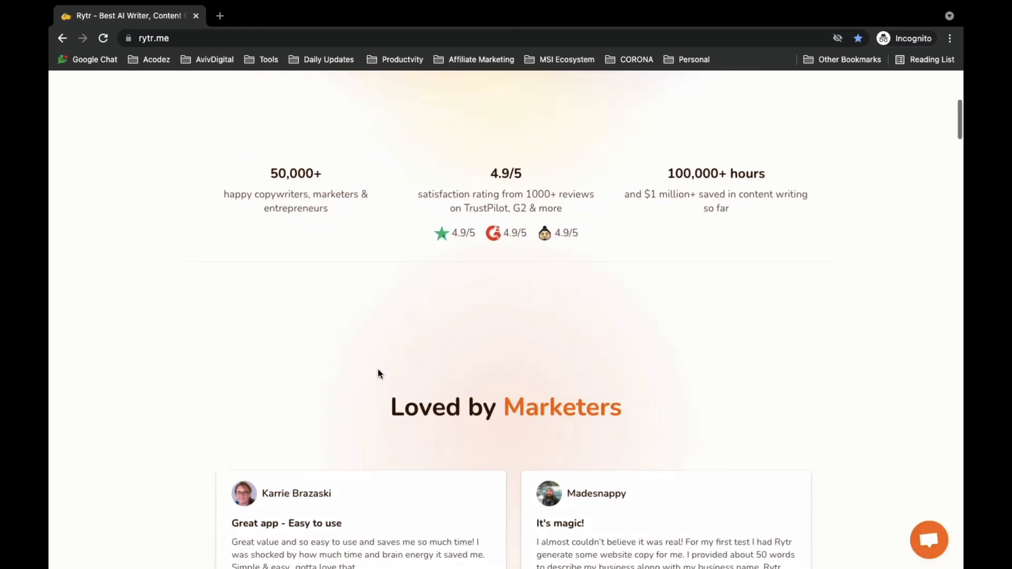
scroll(378, 372, down, 14)
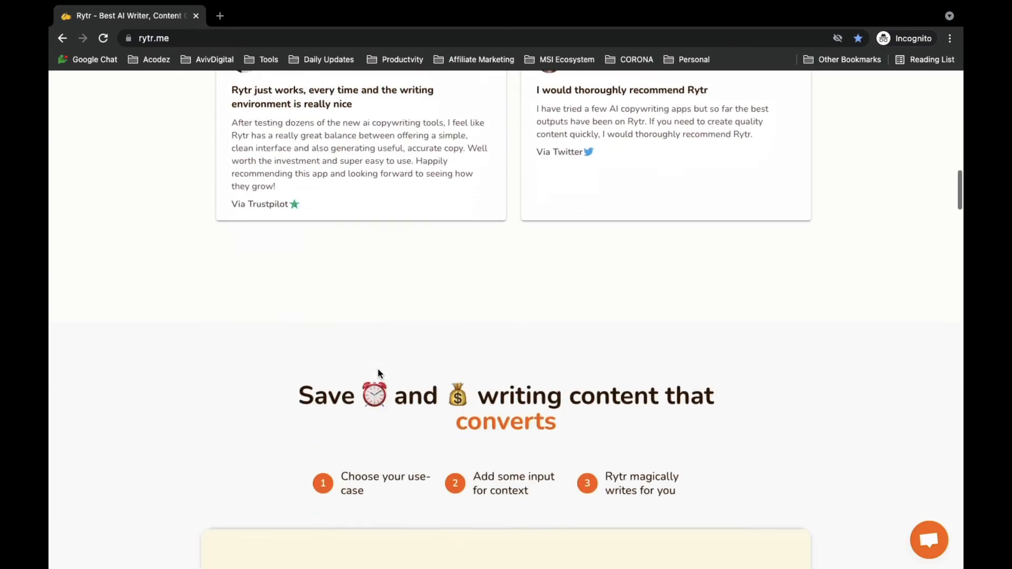
scroll(378, 372, down, 5)
key(ctrl+f)
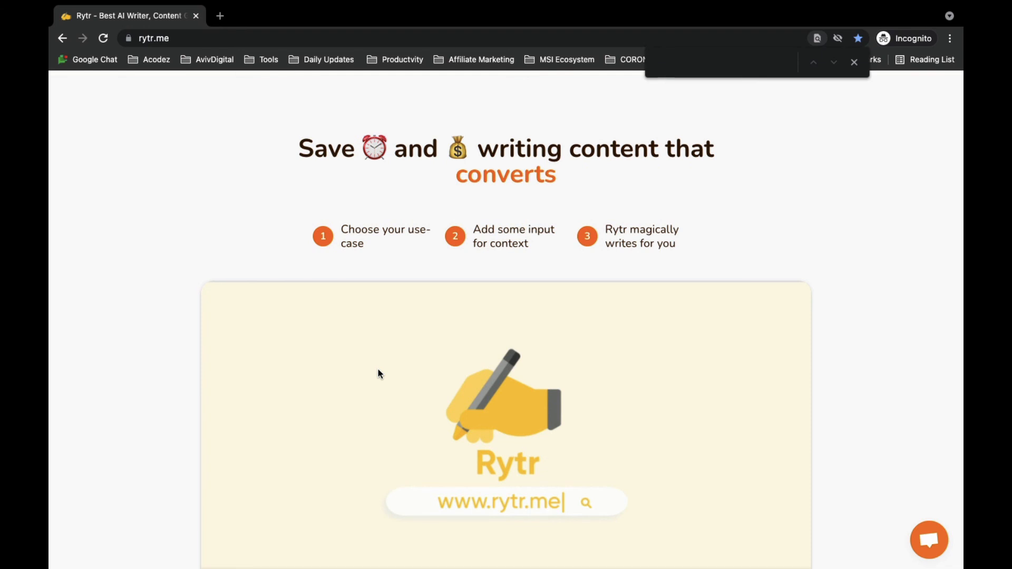
text(29)
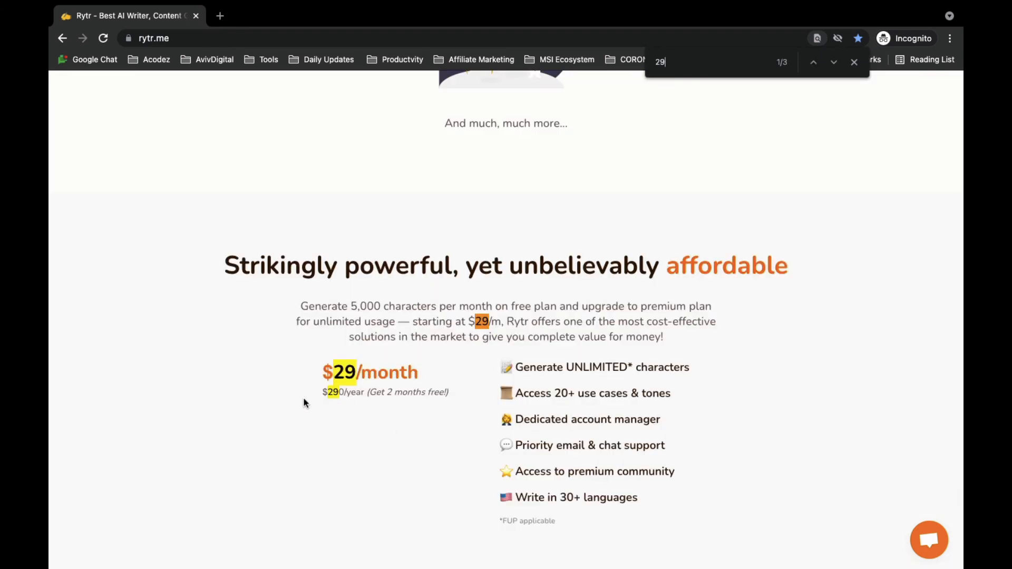
scroll(287, 398, down, 2)
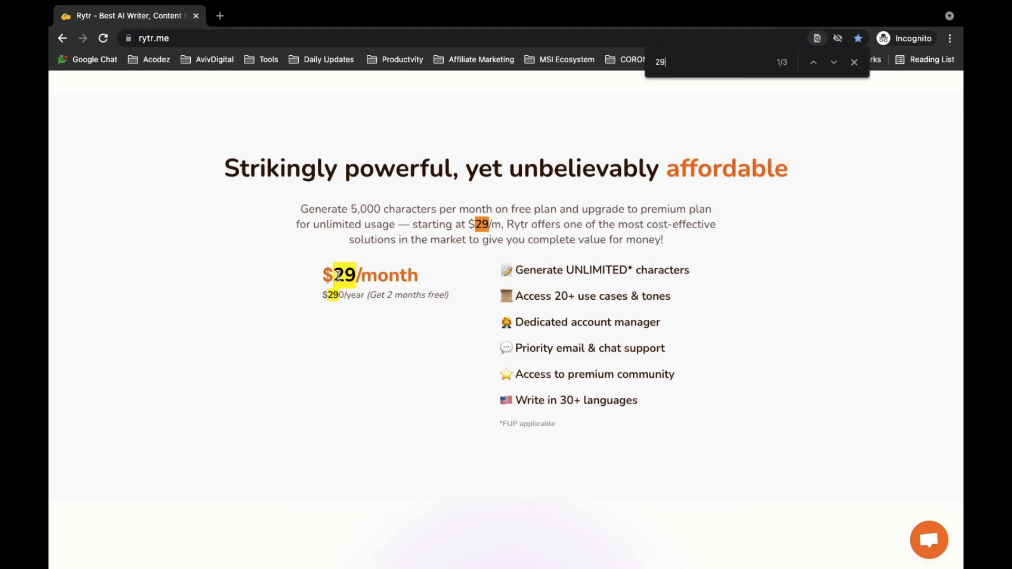
Highlight the monthly price, the yearly price, and the "Strikingly powerful, yet unbelievably affordable" heading with its plan description.
drag(337, 275, 451, 280)
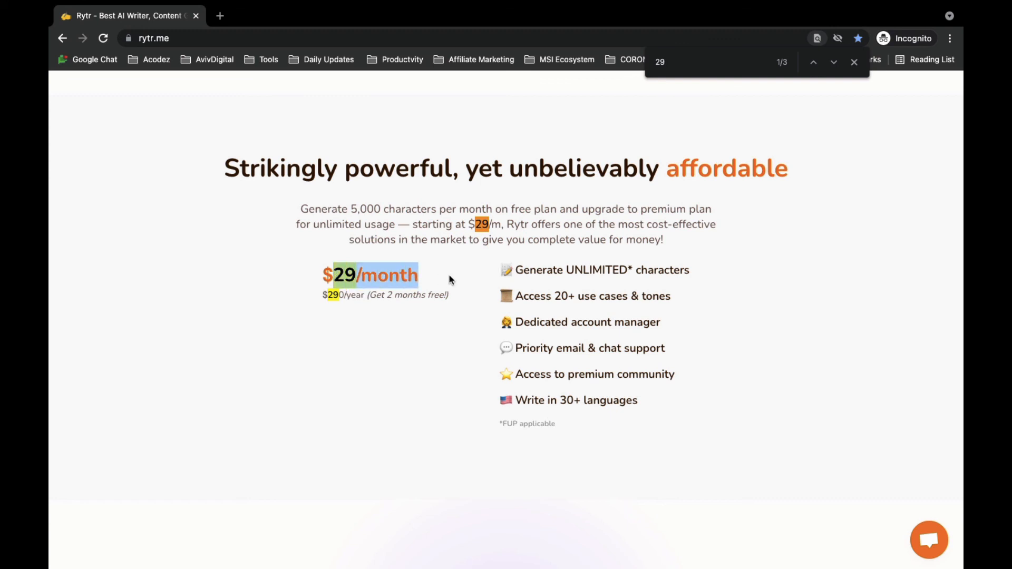
click(338, 299)
drag(451, 295, 267, 251)
click(490, 292)
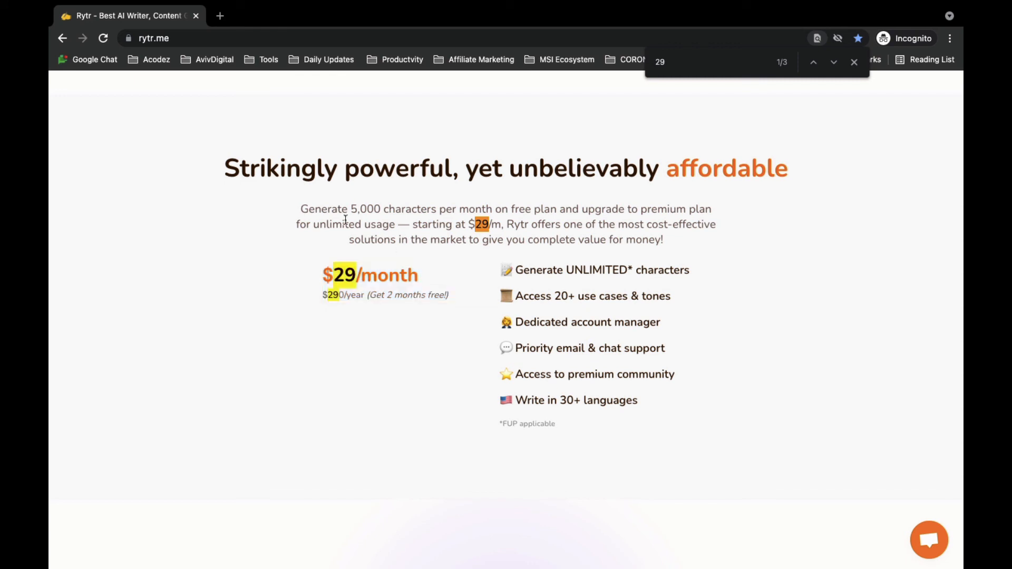
drag(226, 164, 759, 244)
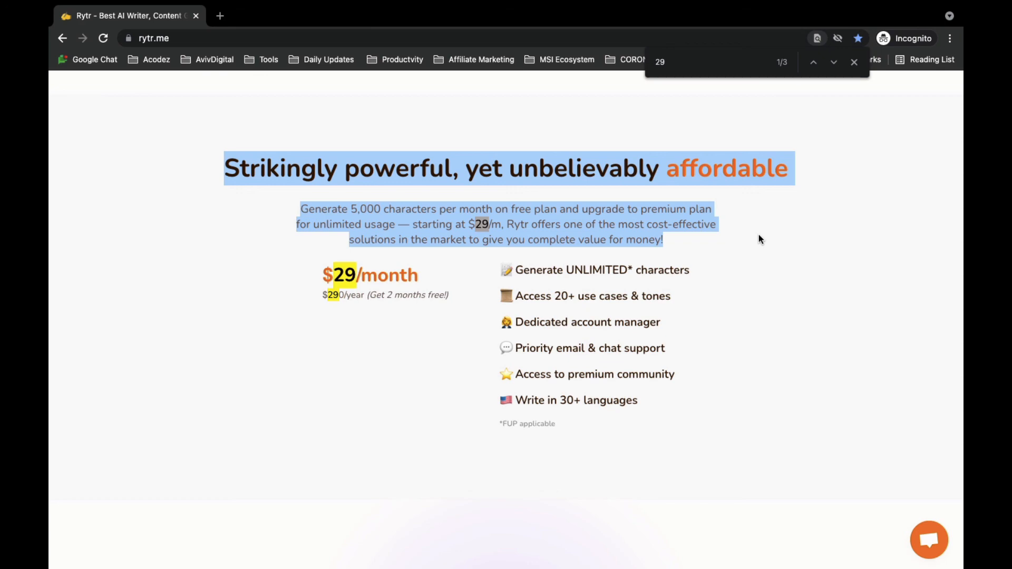
Return to the signed-in Rytr window, reopen the editor, examine the full list of writing languages from Arabic to Vietnamese, and close the list.
key(ctrl+Left)
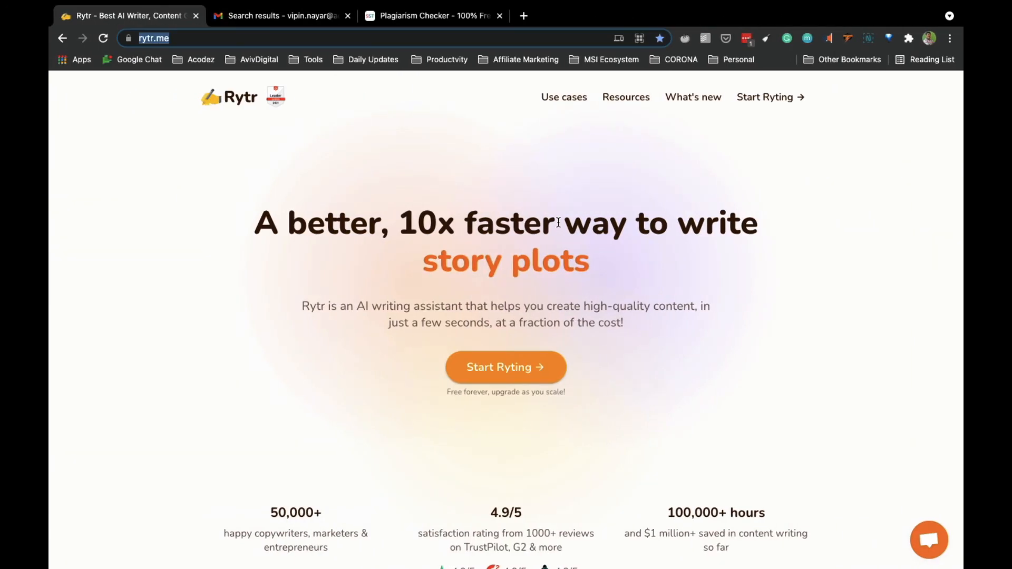
click(522, 365)
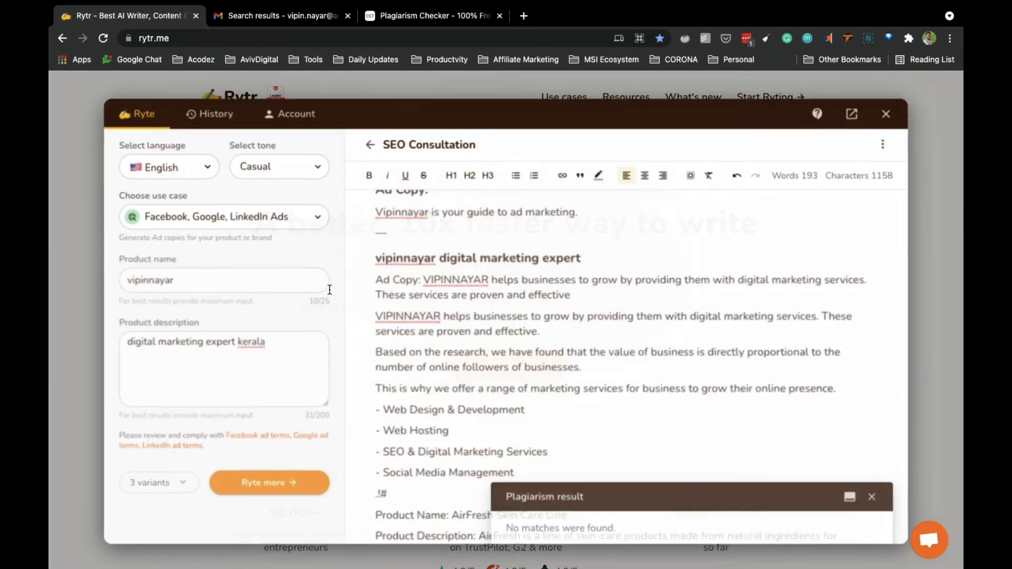
click(168, 177)
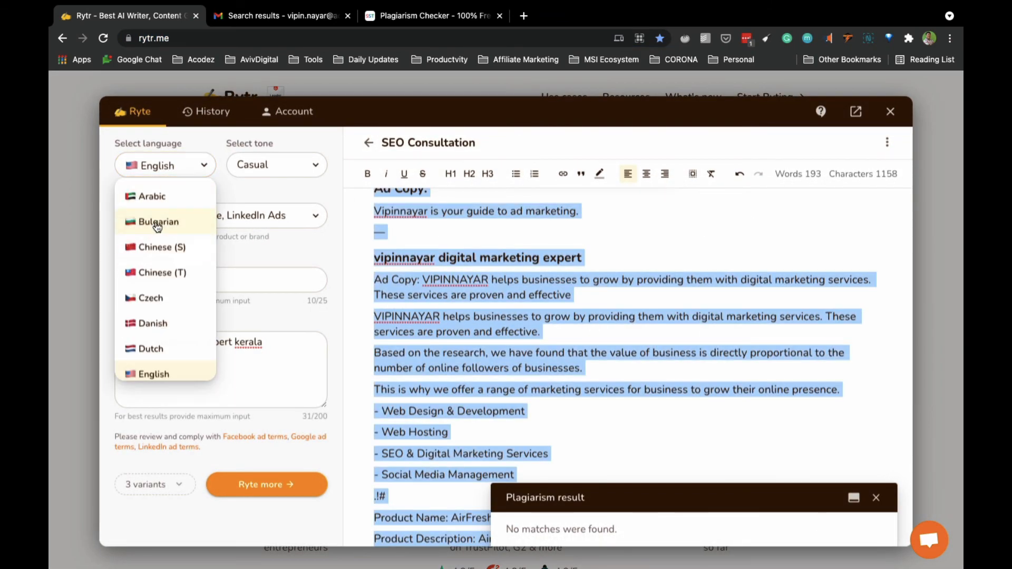
scroll(153, 263, down, 5)
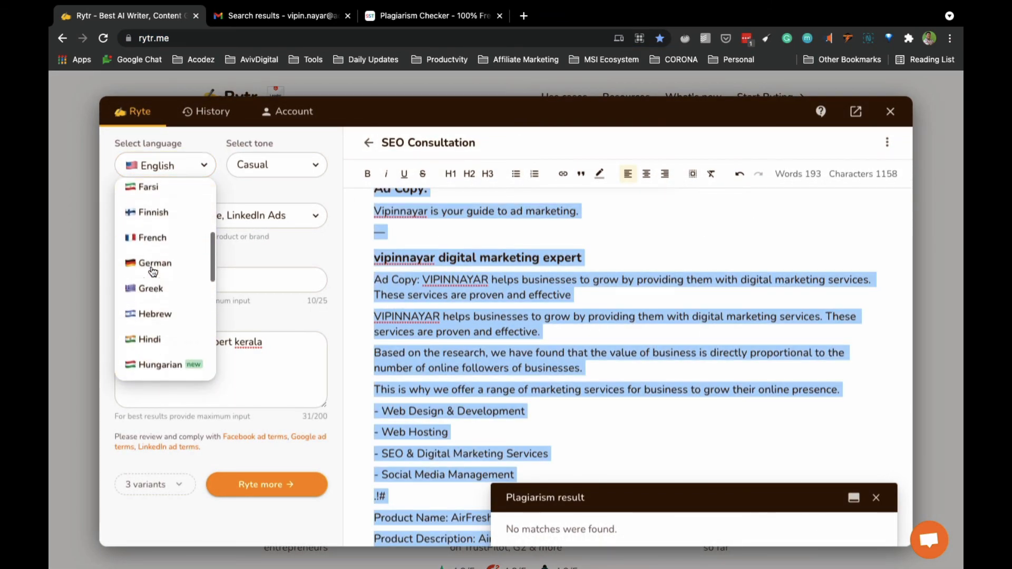
scroll(153, 272, down, 2)
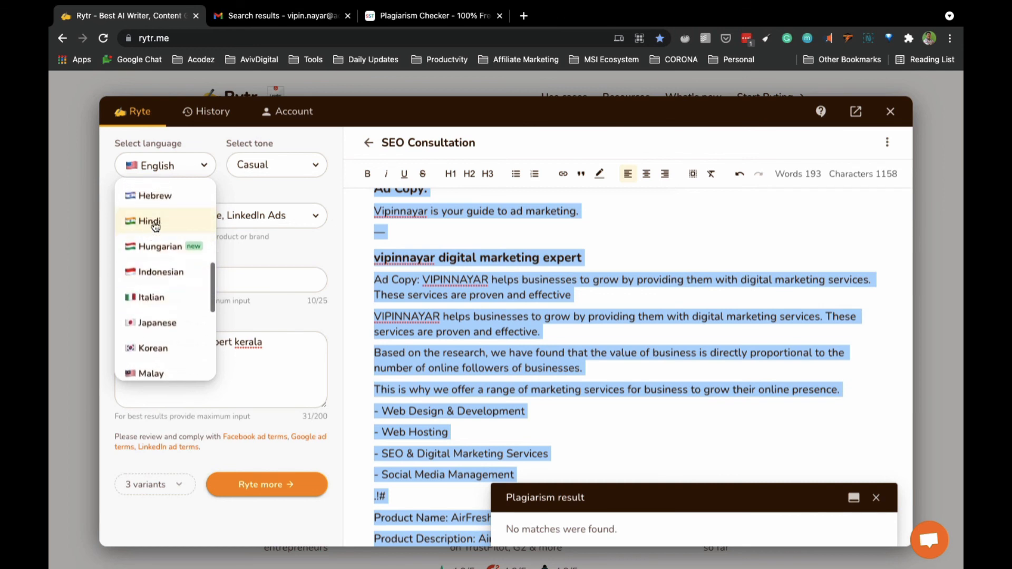
scroll(149, 249, down, 5)
scroll(147, 293, up, 2)
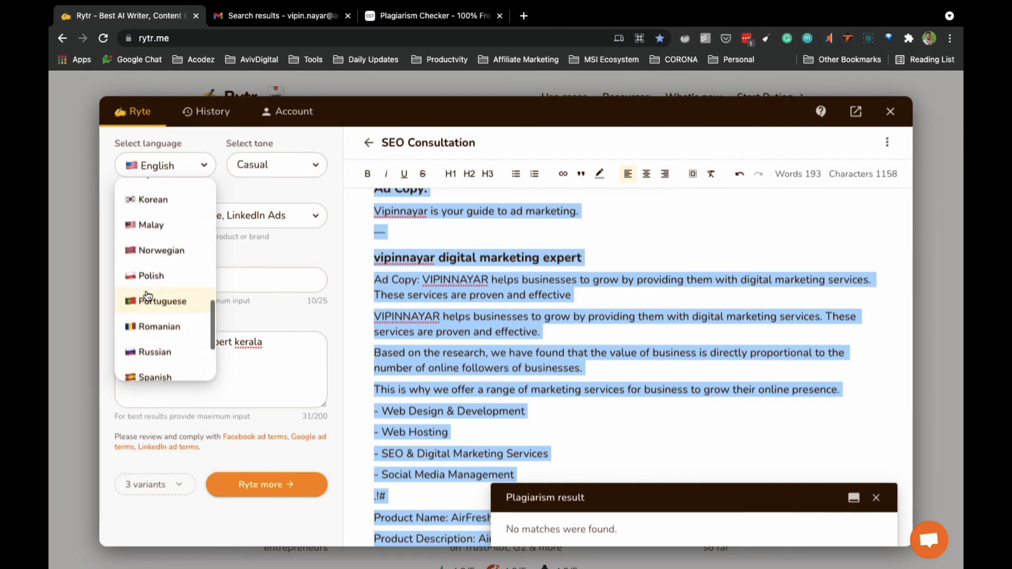
scroll(148, 296, up, 3)
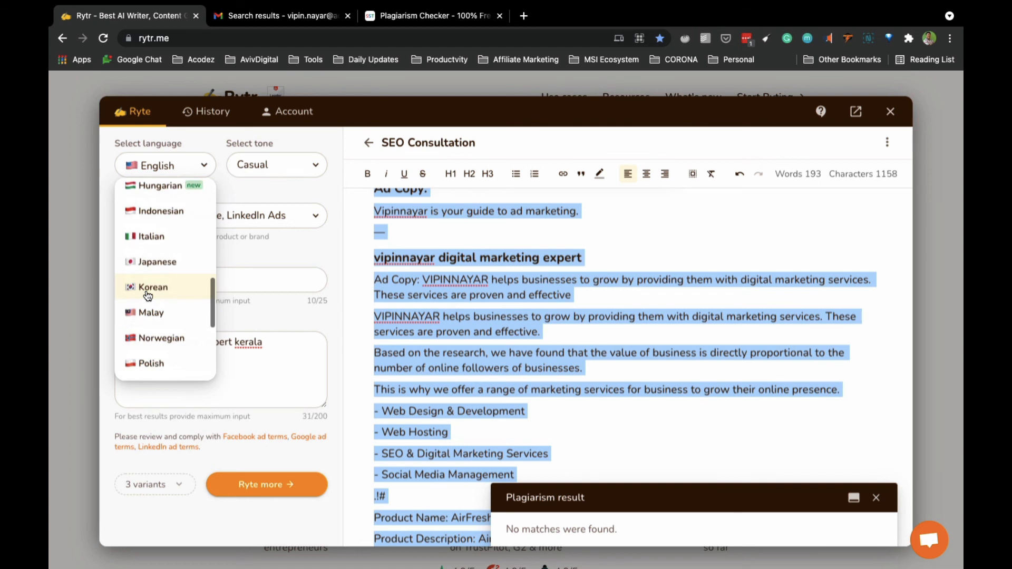
scroll(148, 296, down, 4)
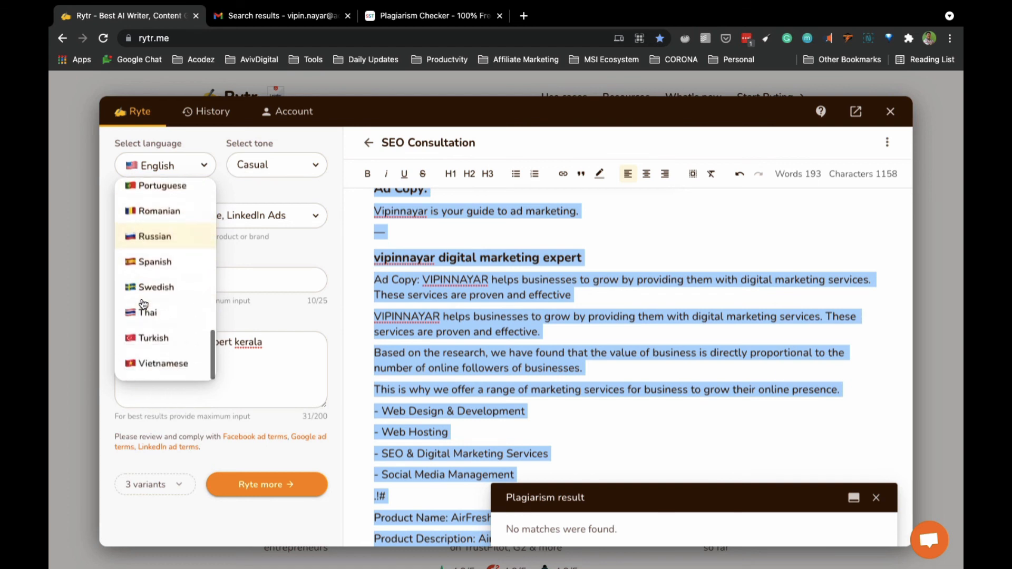
scroll(144, 305, up, 10)
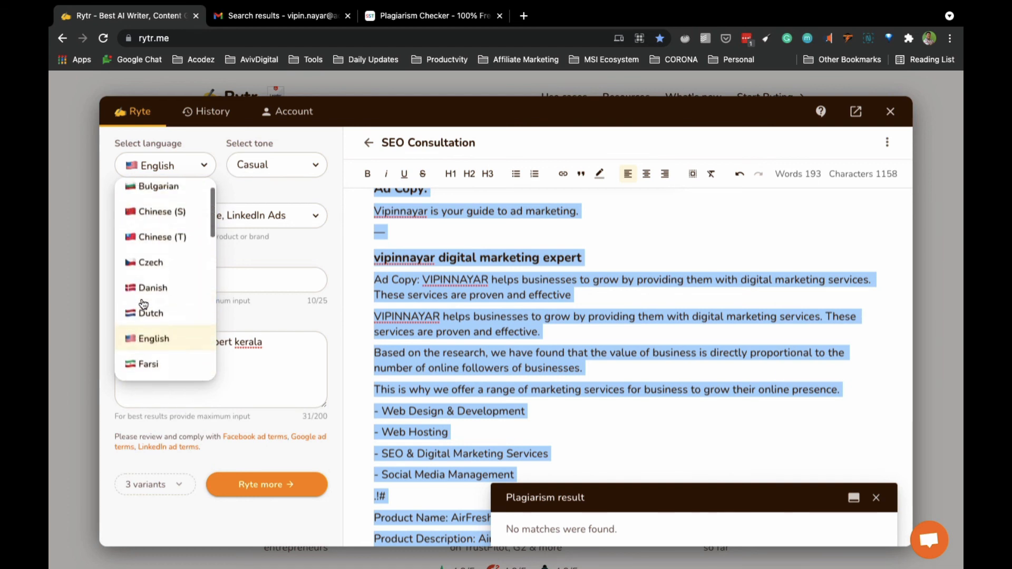
scroll(143, 304, up, 1)
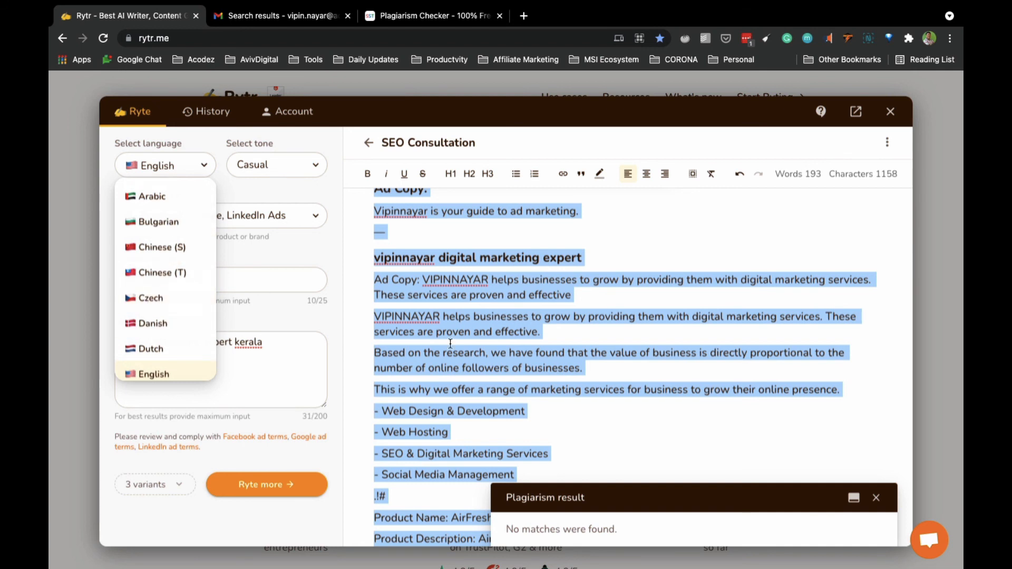
click(665, 215)
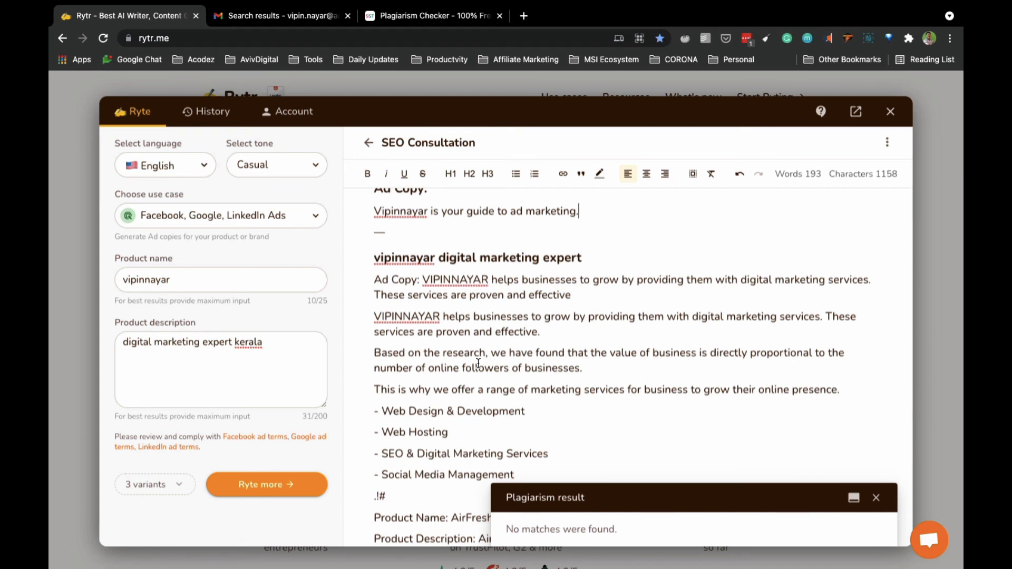
Switch back to the incognito Rytr page and look over the resource links in its footer.
key(ctrl+Right)
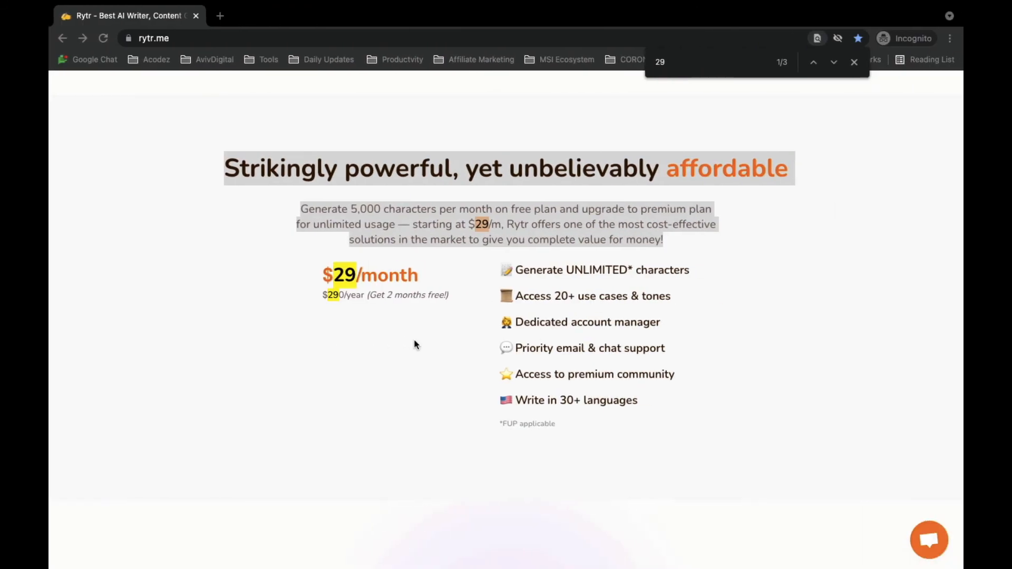
scroll(414, 345, down, 10)
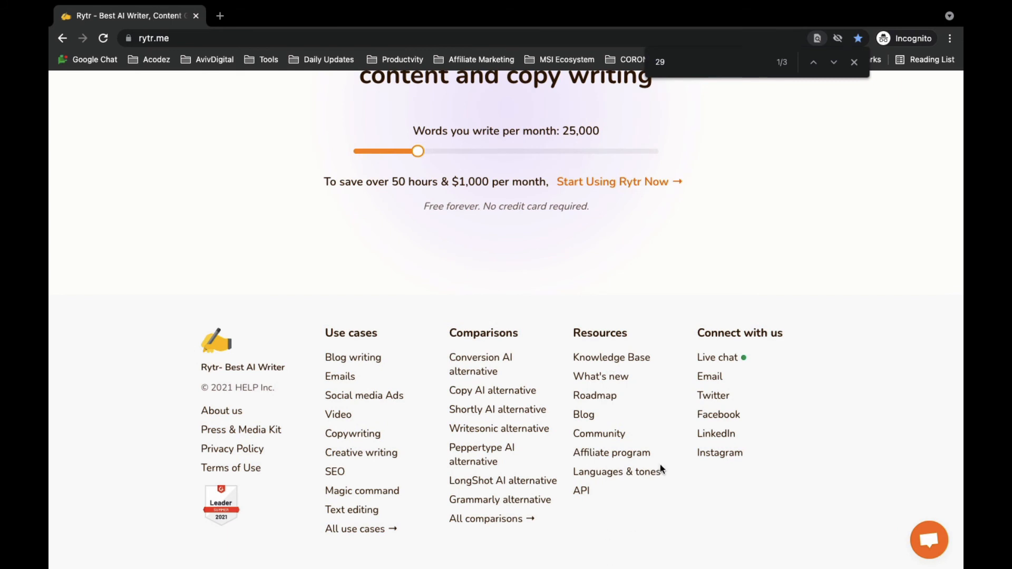